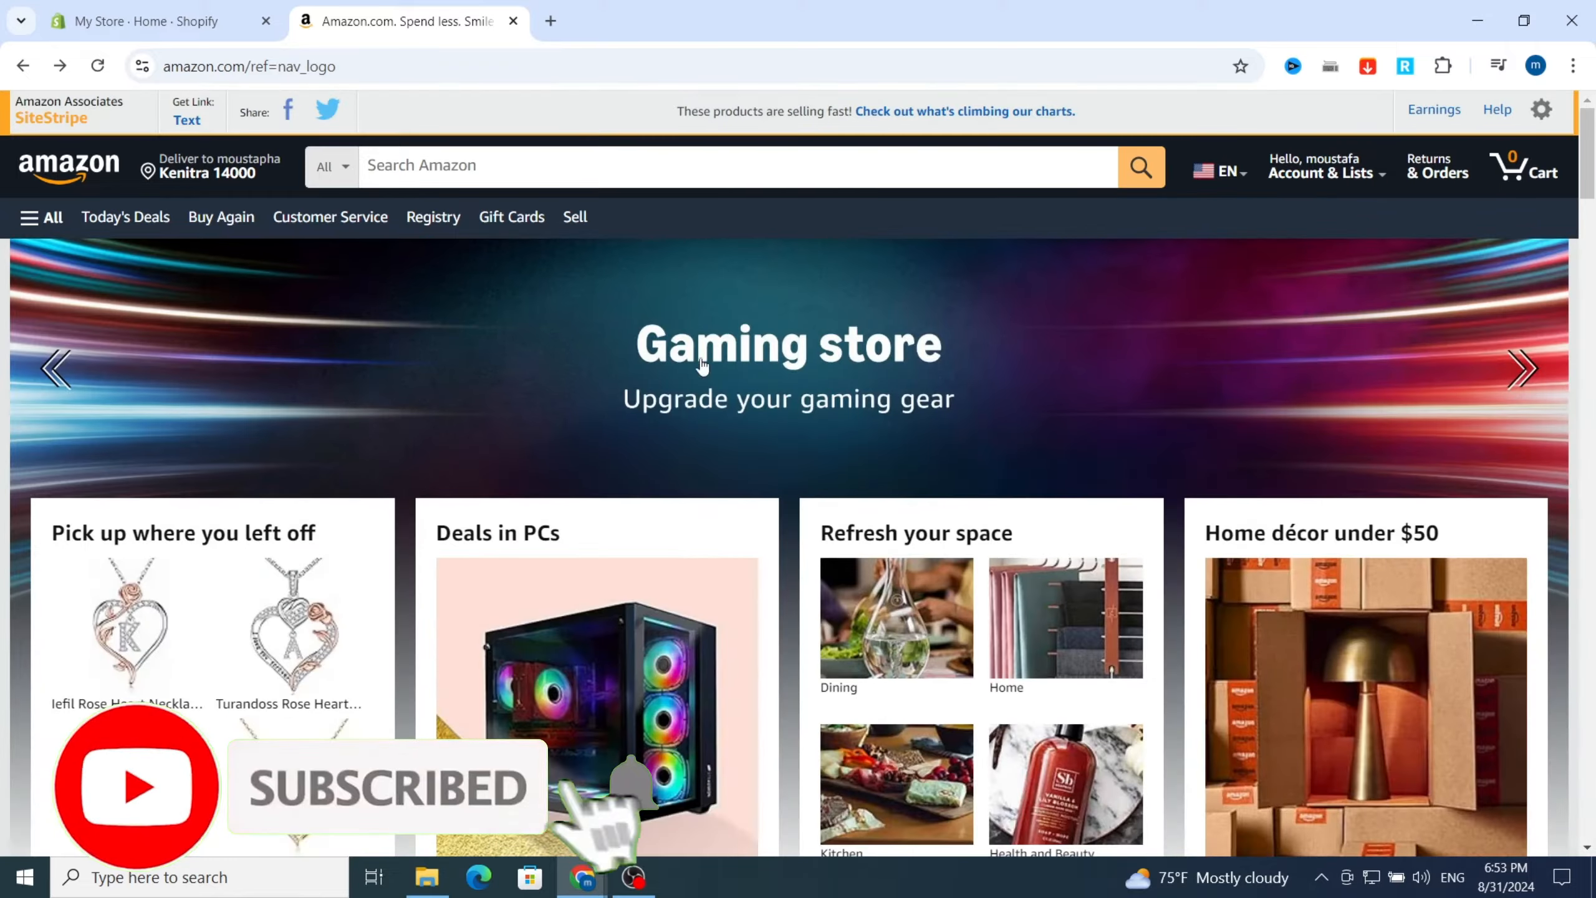
# Step: Open Amazon's affiliate program site from the Become an Affiliate link in the homepage footer and check the account options
pyautogui.scroll(-15, 859, 321)
pyautogui.scroll(-20, 859, 322)
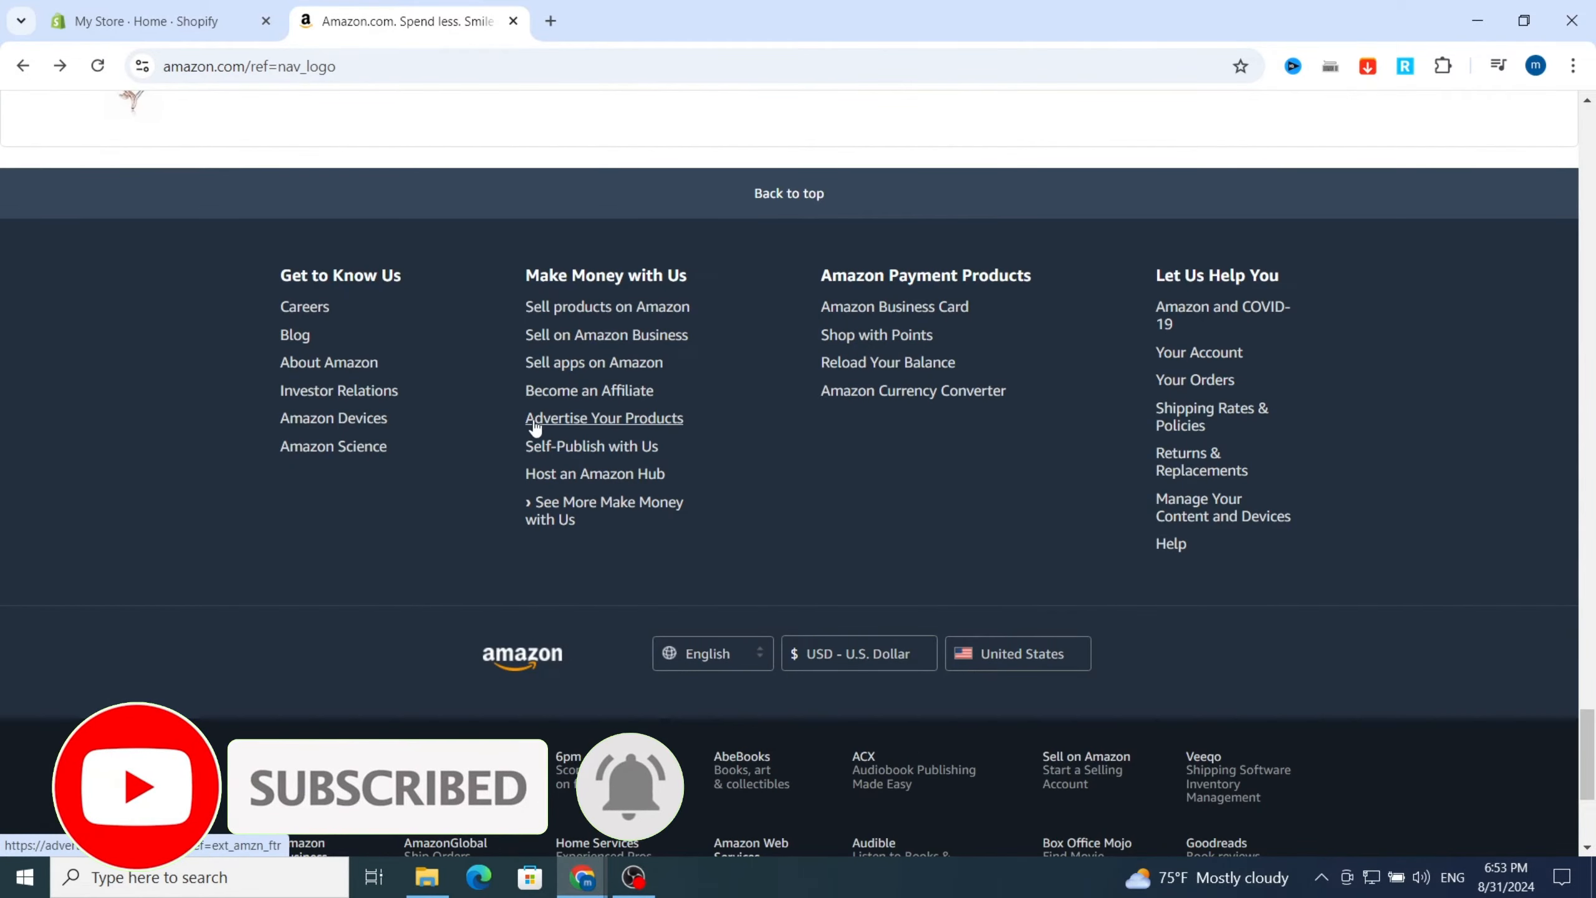
pyautogui.click(563, 399)
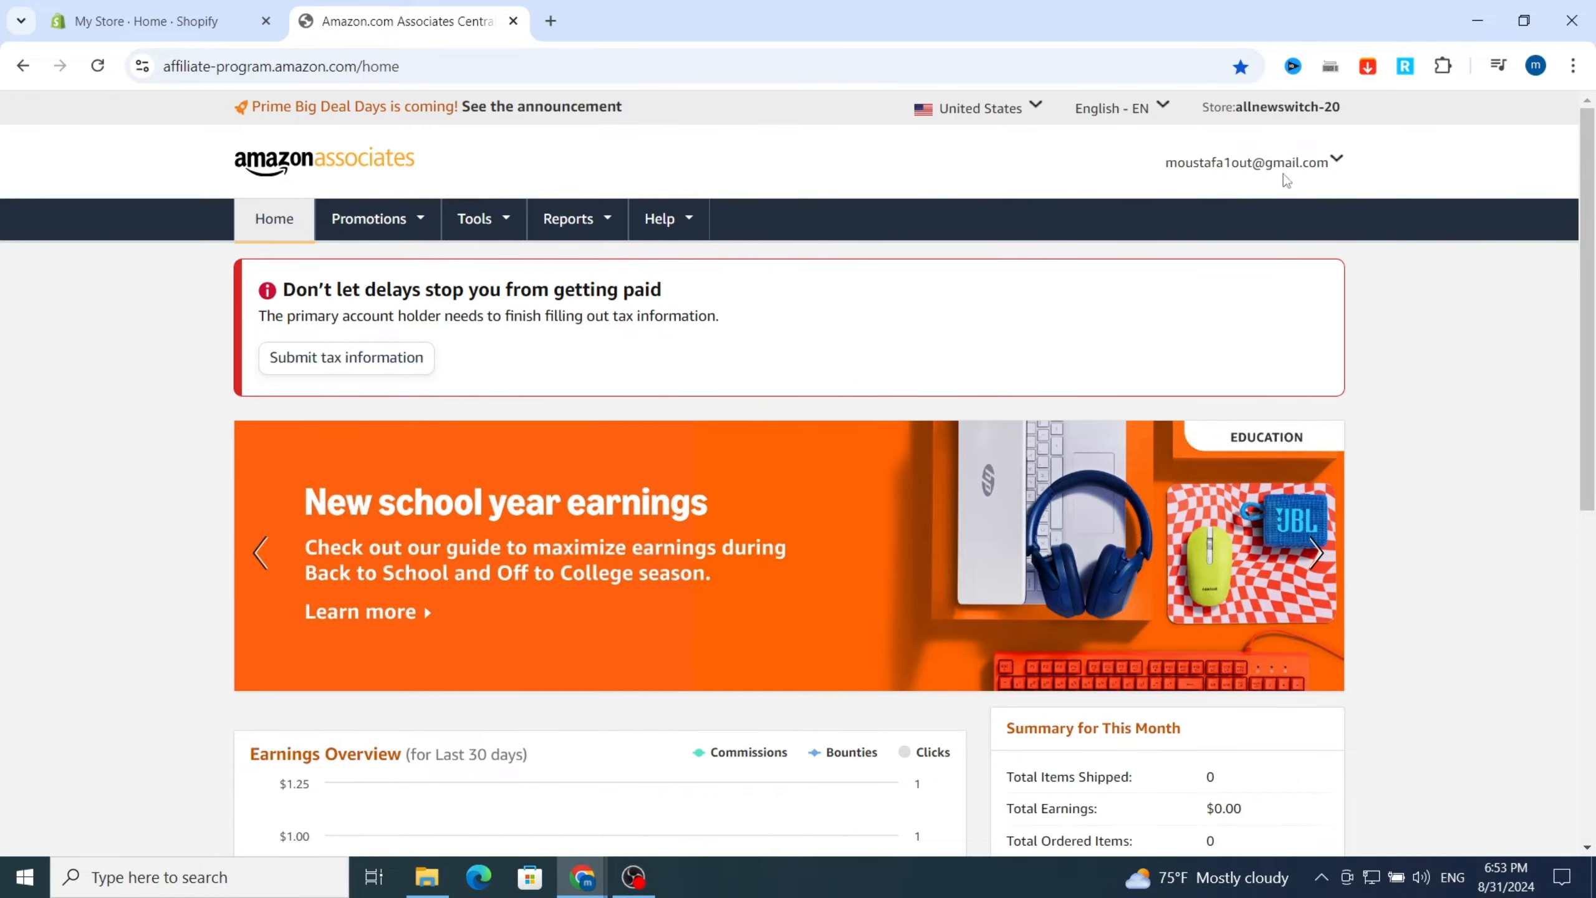
pyautogui.moveTo(1250, 167)
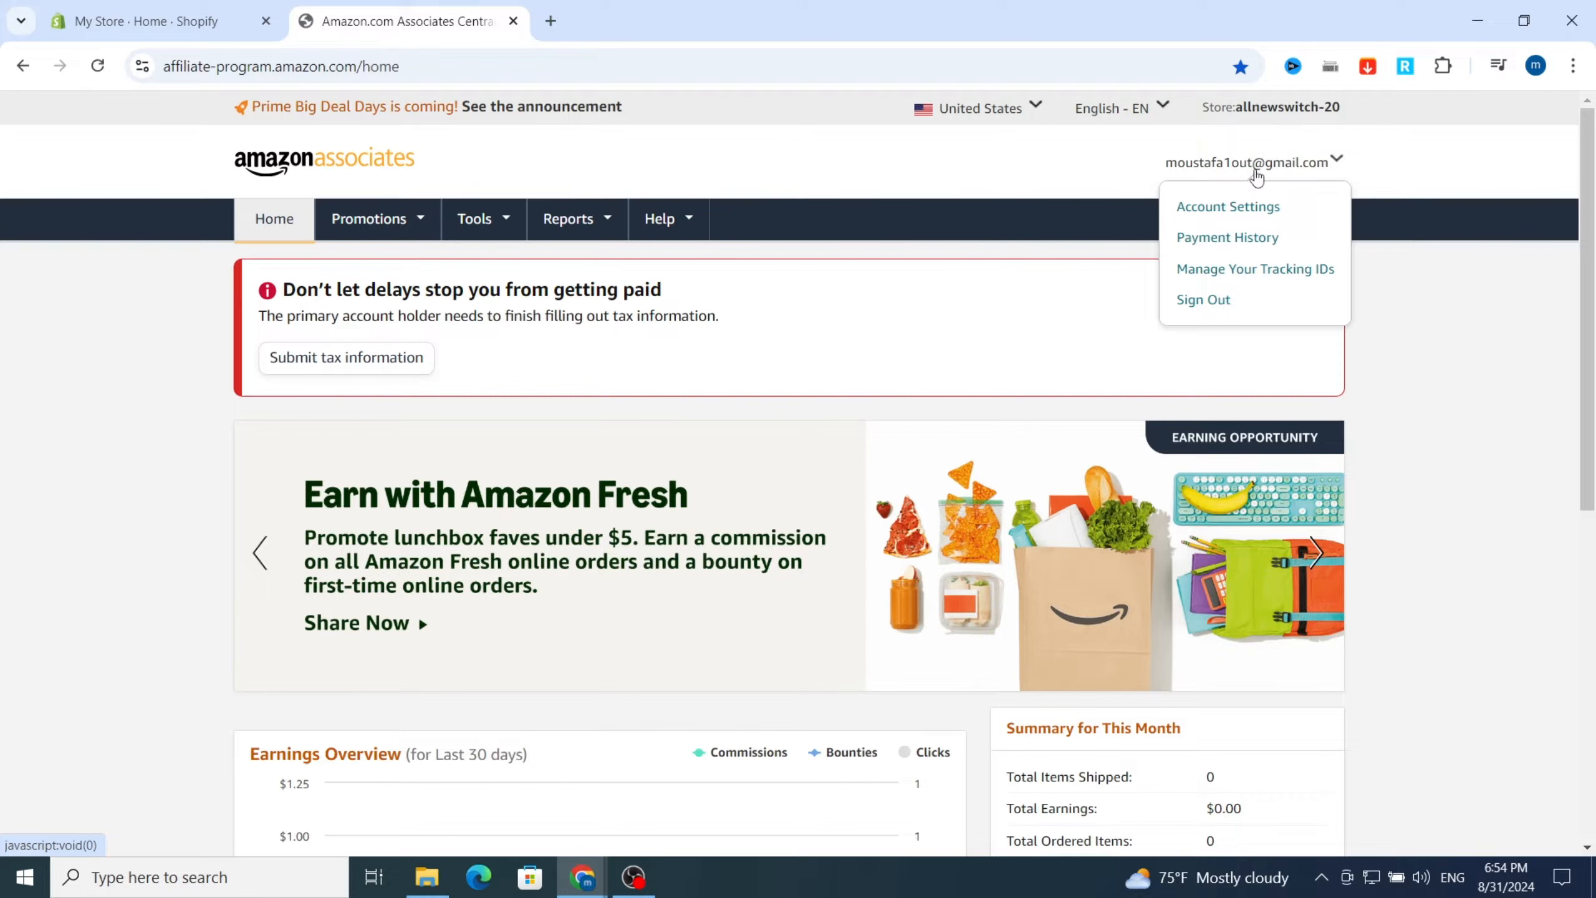
pyautogui.click(1253, 166)
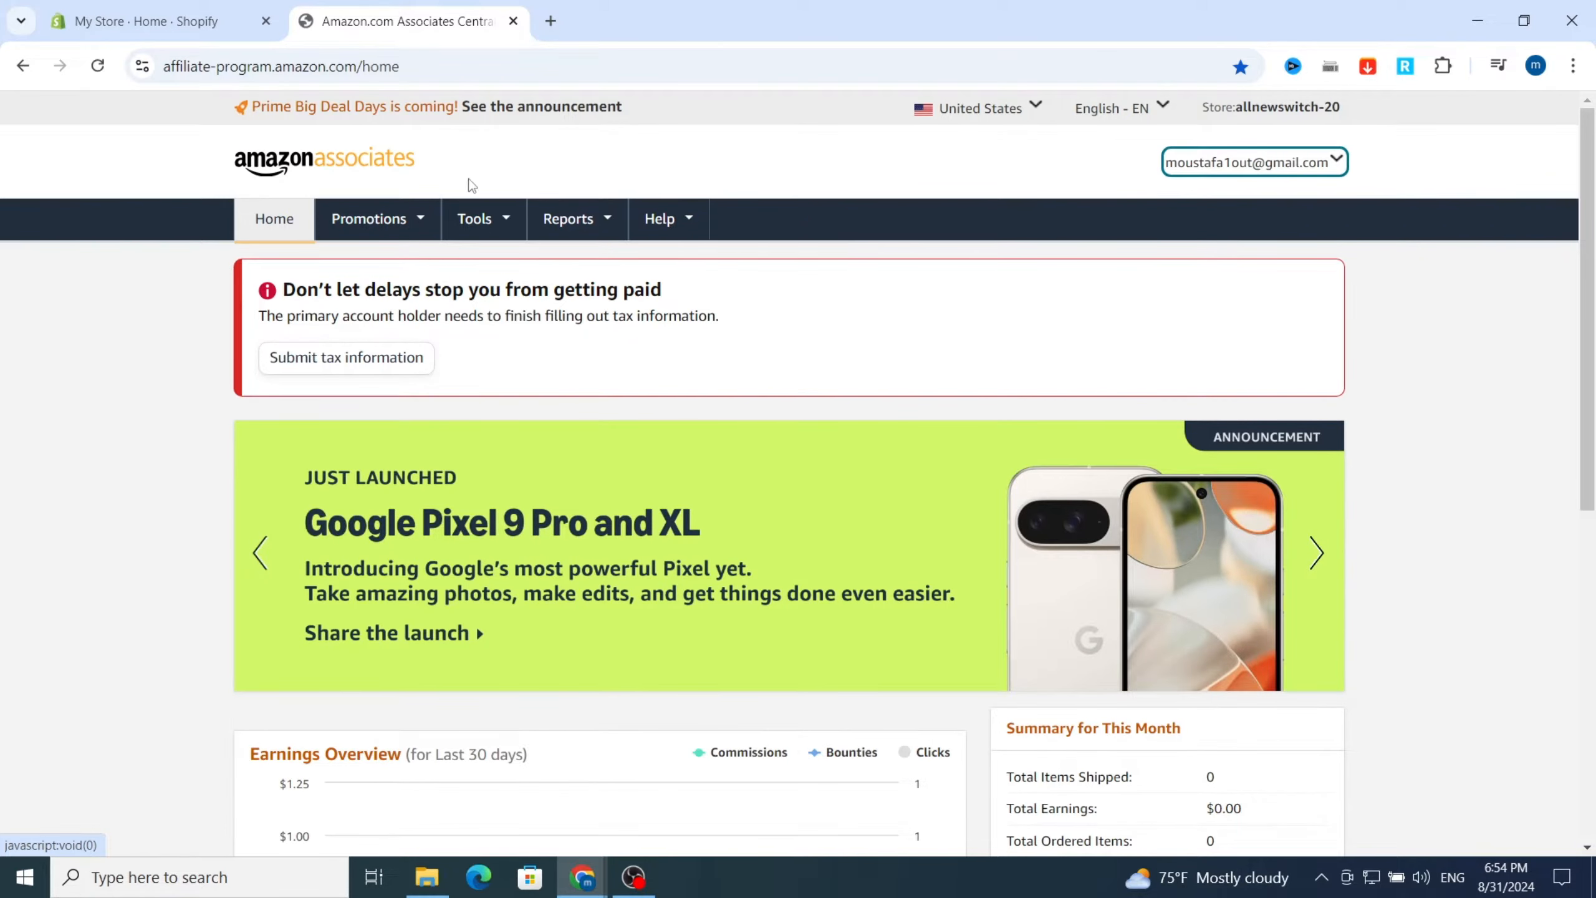
# Step: Switch to the Shopify admin and open the store's Apps and sales channels settings
pyautogui.click(162, 33)
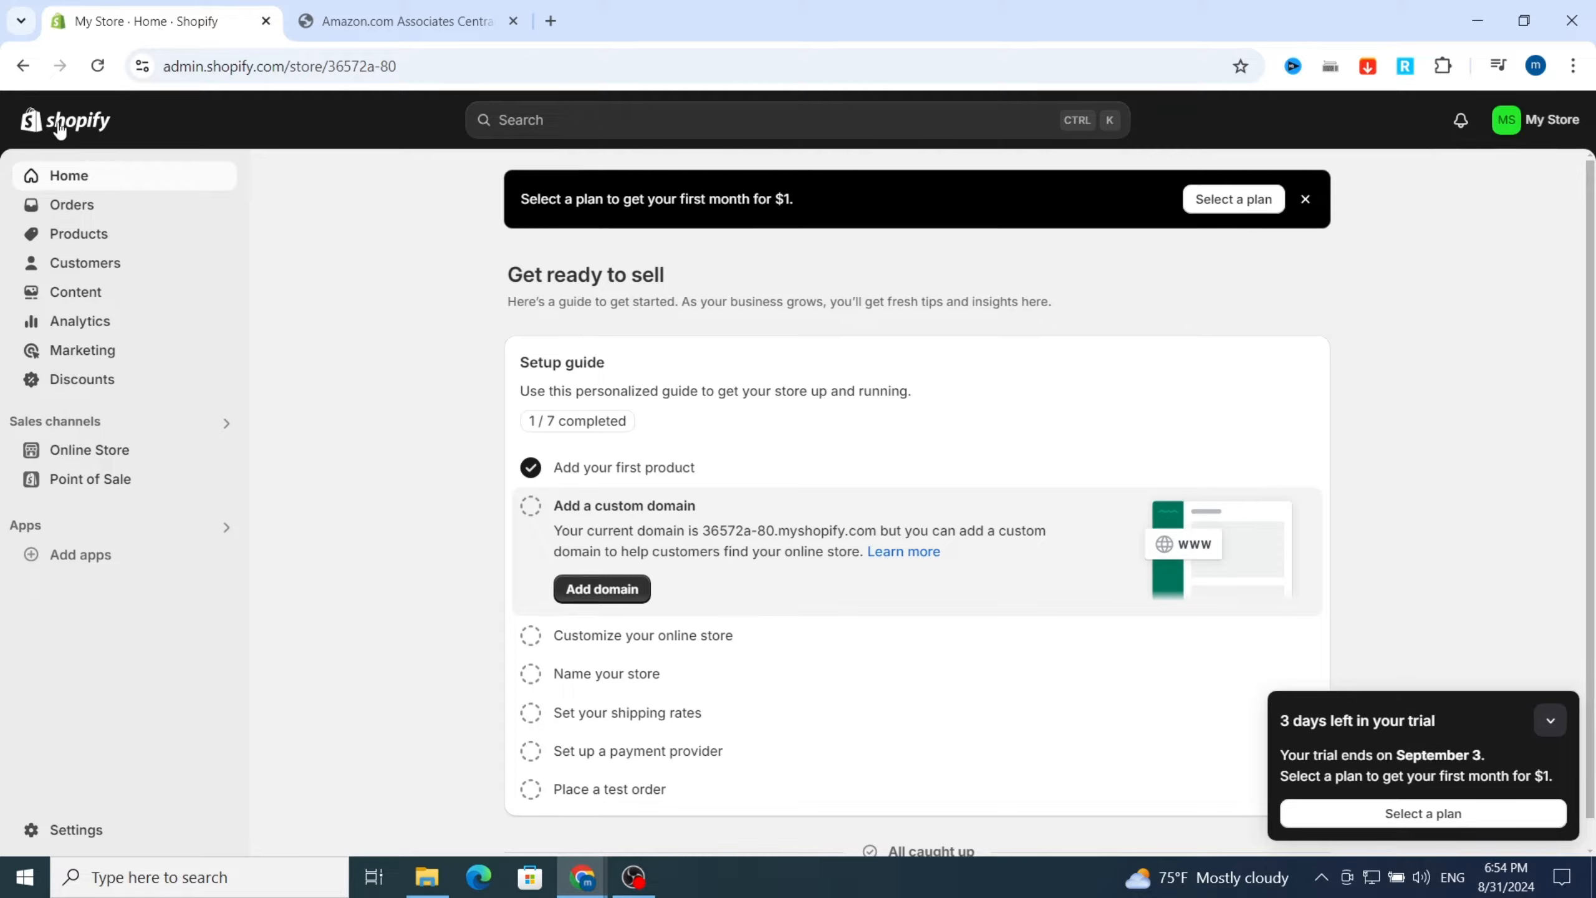
pyautogui.click(60, 841)
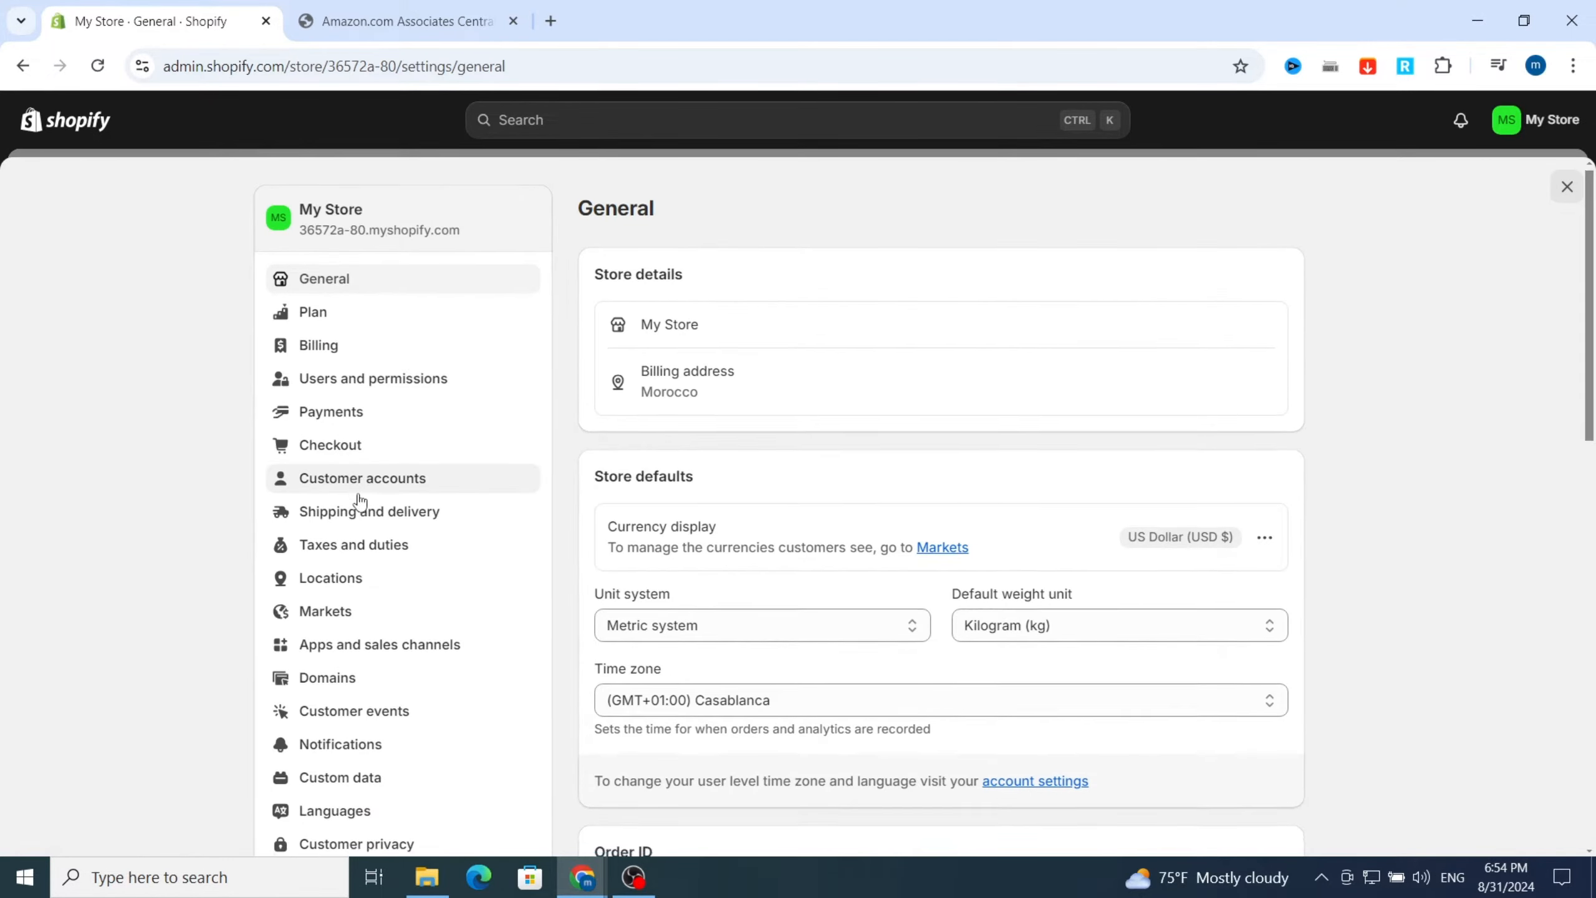
pyautogui.scroll(-3, 351, 503)
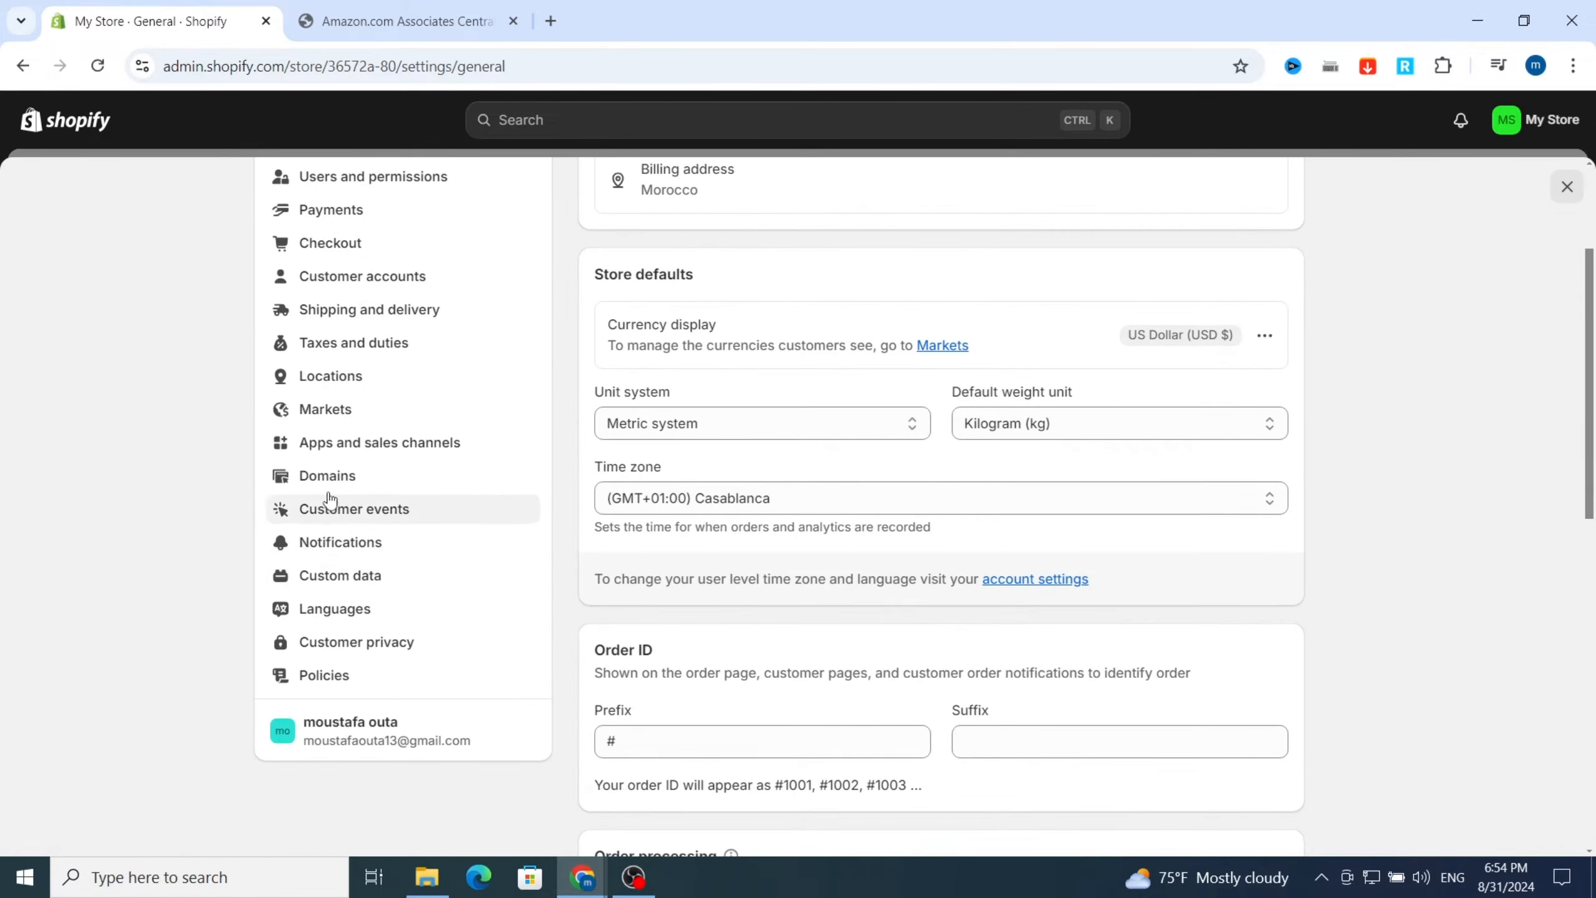
pyautogui.click(355, 446)
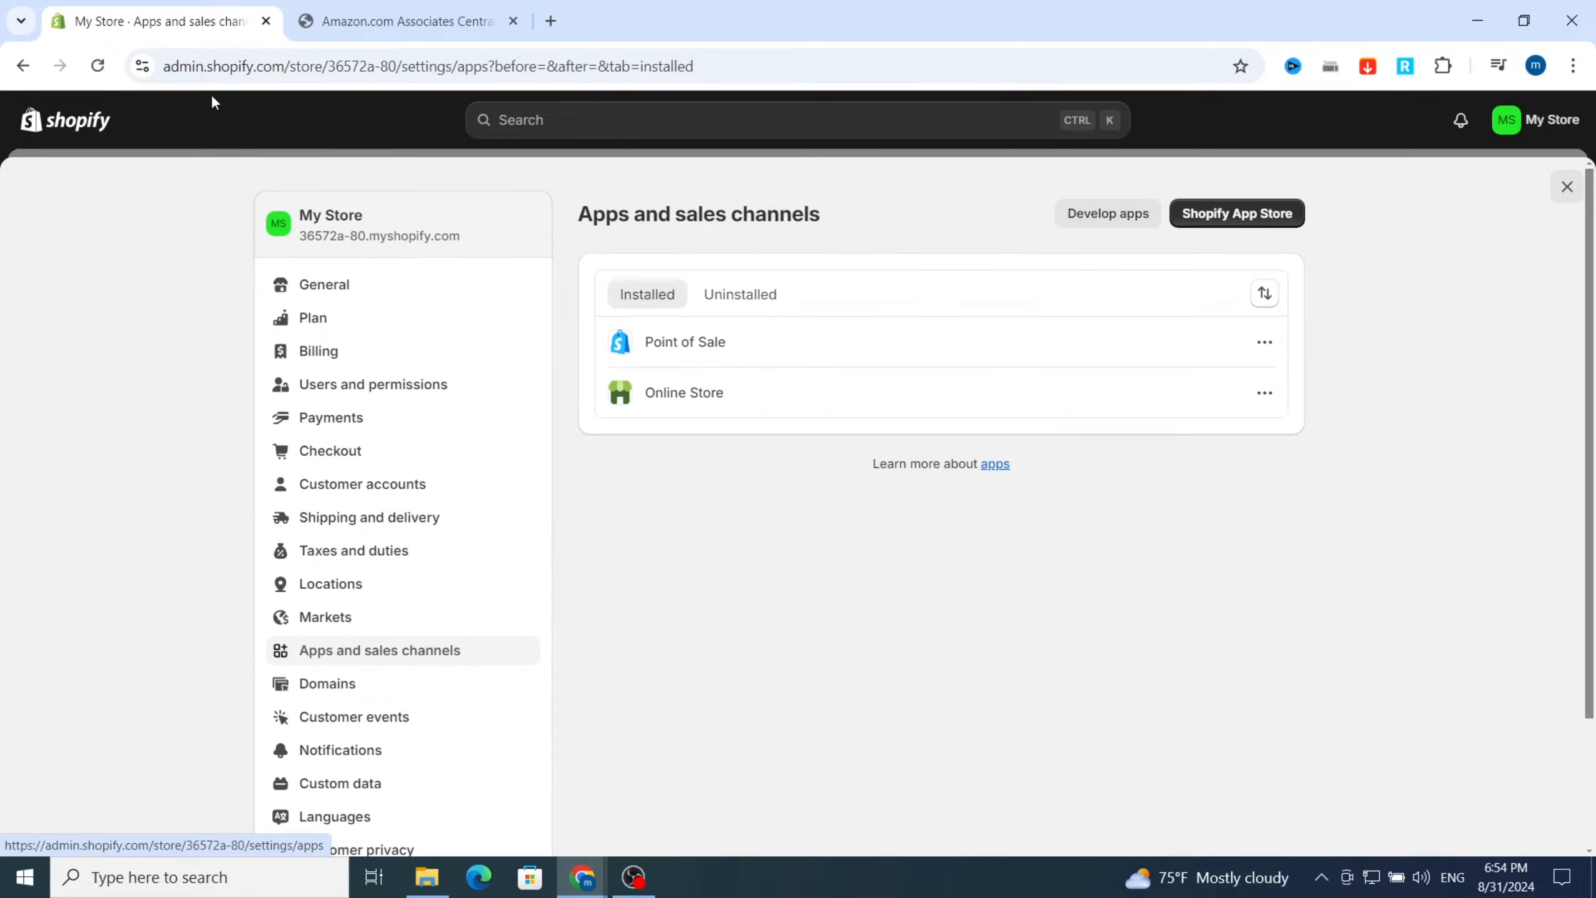
pyautogui.click(414, 22)
pyautogui.click(157, 25)
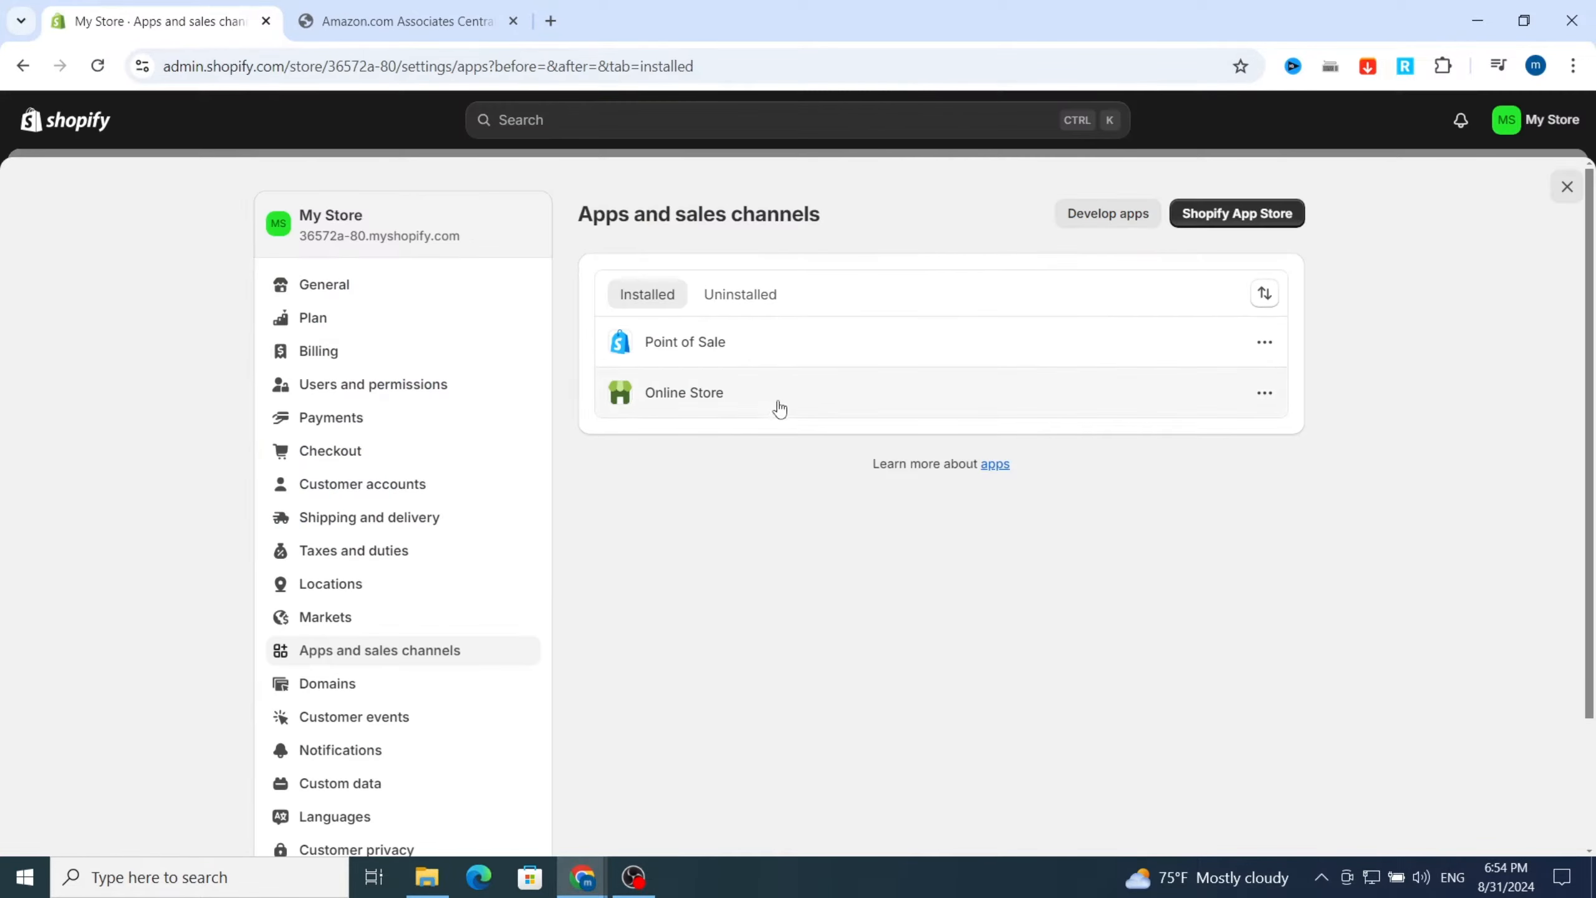
# Step: Open the Shopify App Store, search for "amazon" and look through the matching apps
pyautogui.click(1233, 217)
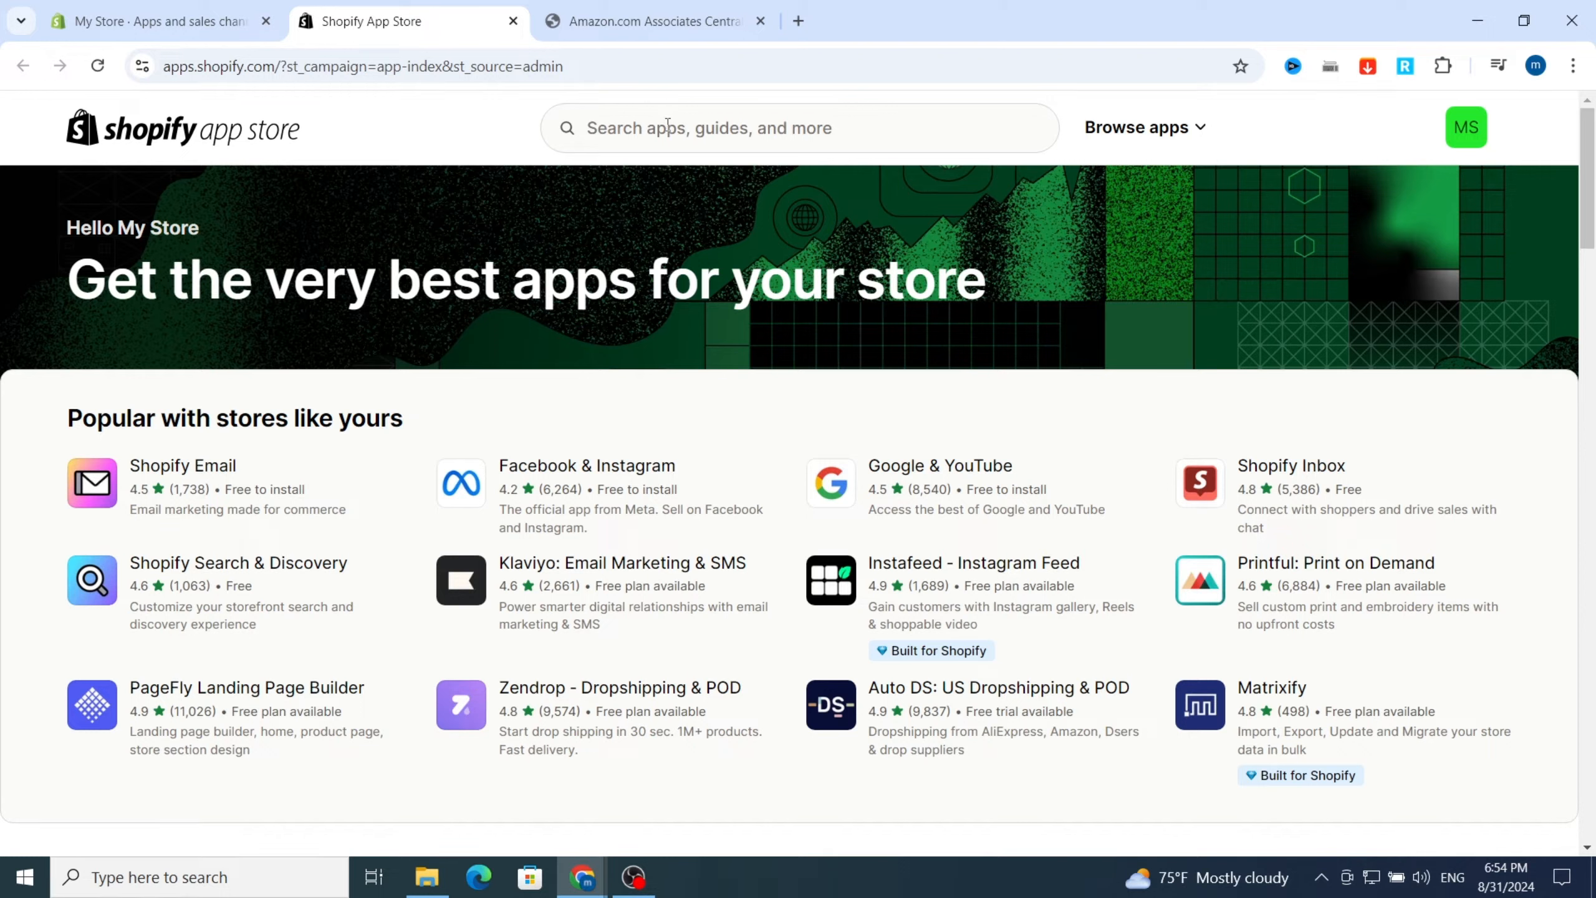
pyautogui.click(644, 126)
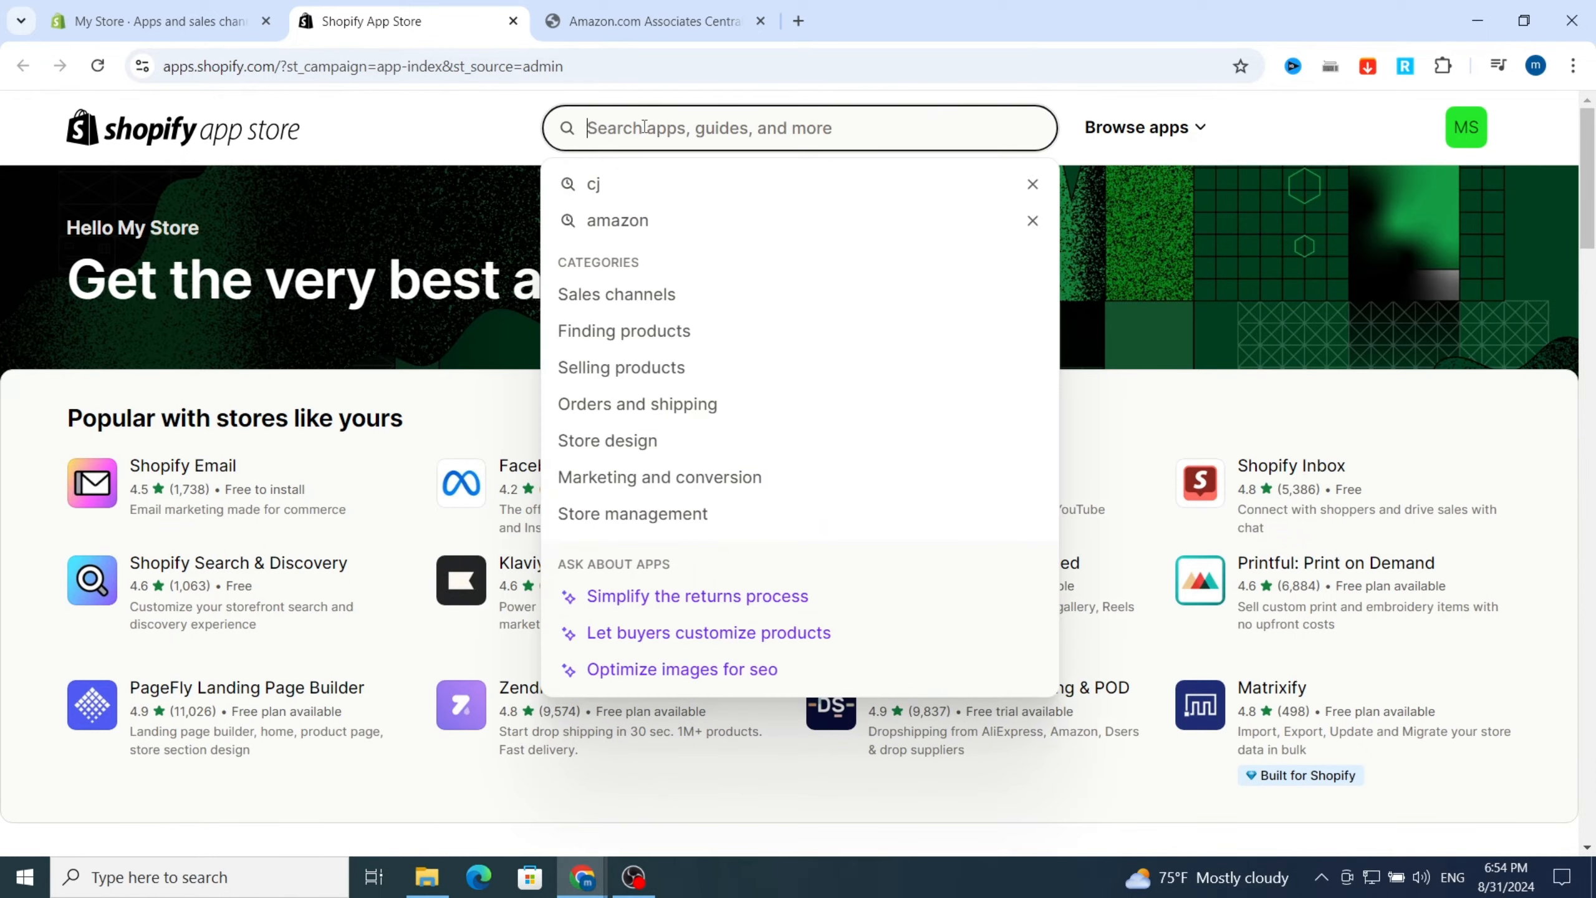
pyautogui.write('amaz')
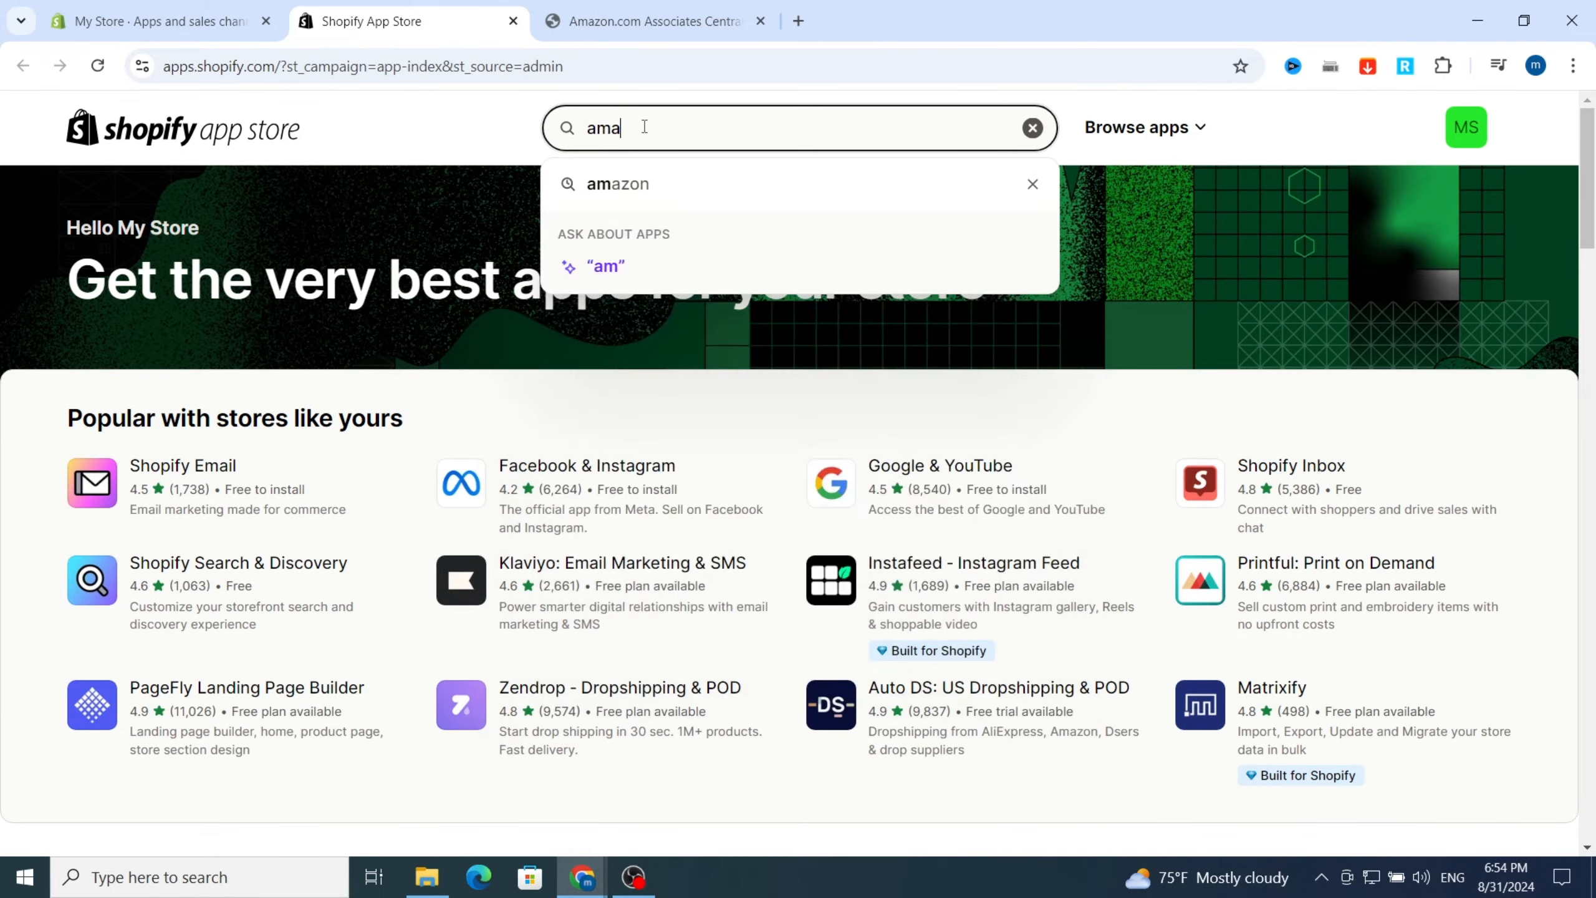
pyautogui.click(633, 174)
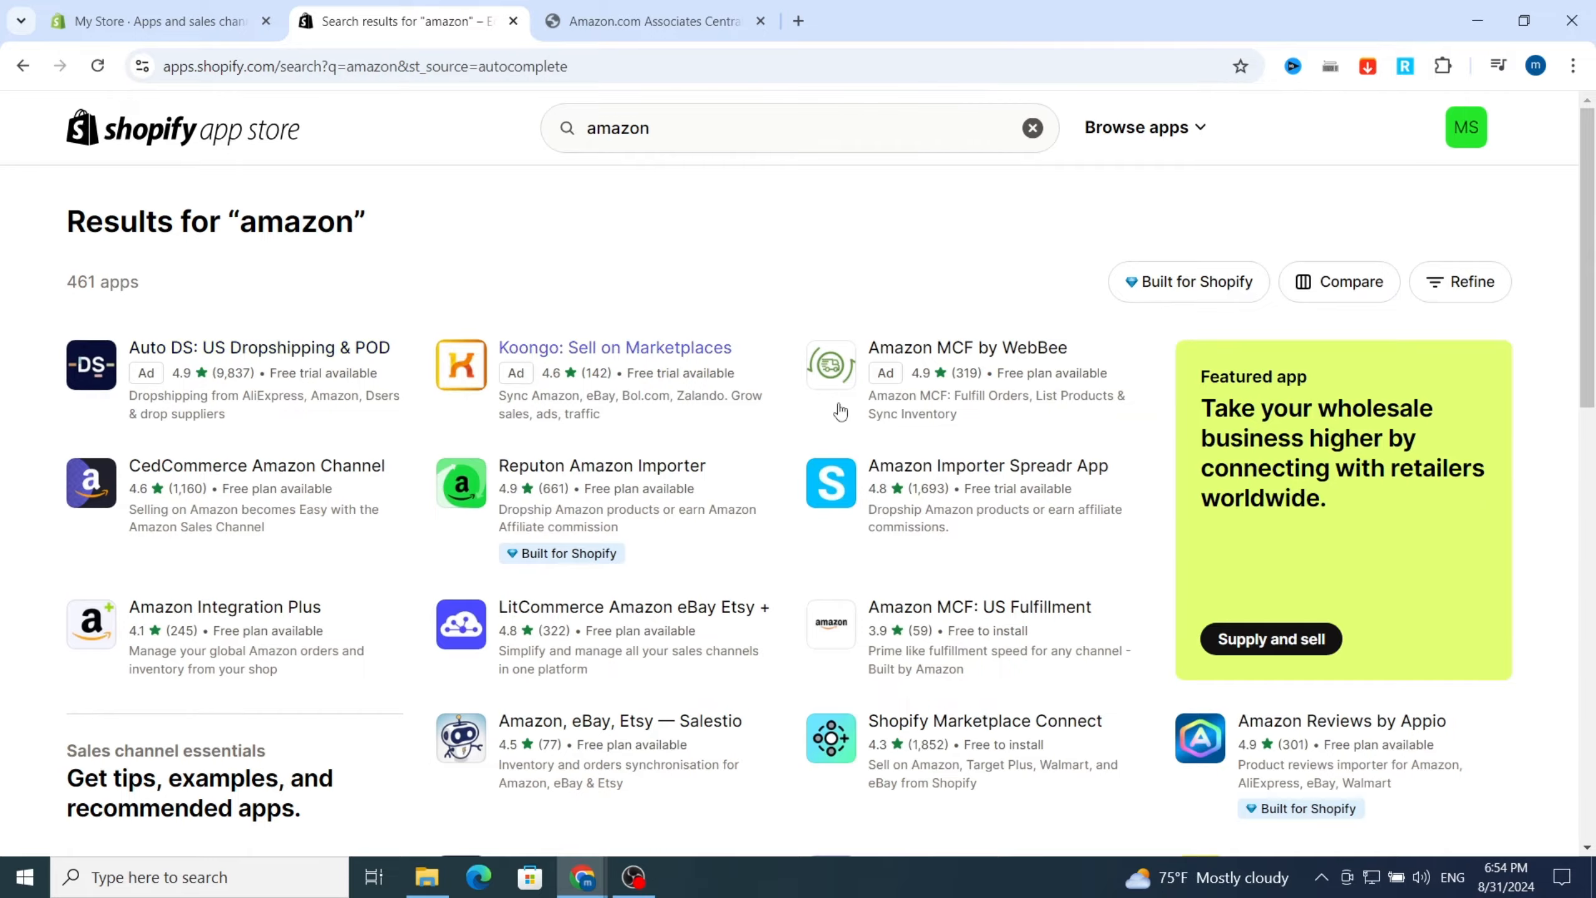
pyautogui.scroll(-8, 808, 532)
pyautogui.scroll(6, 808, 531)
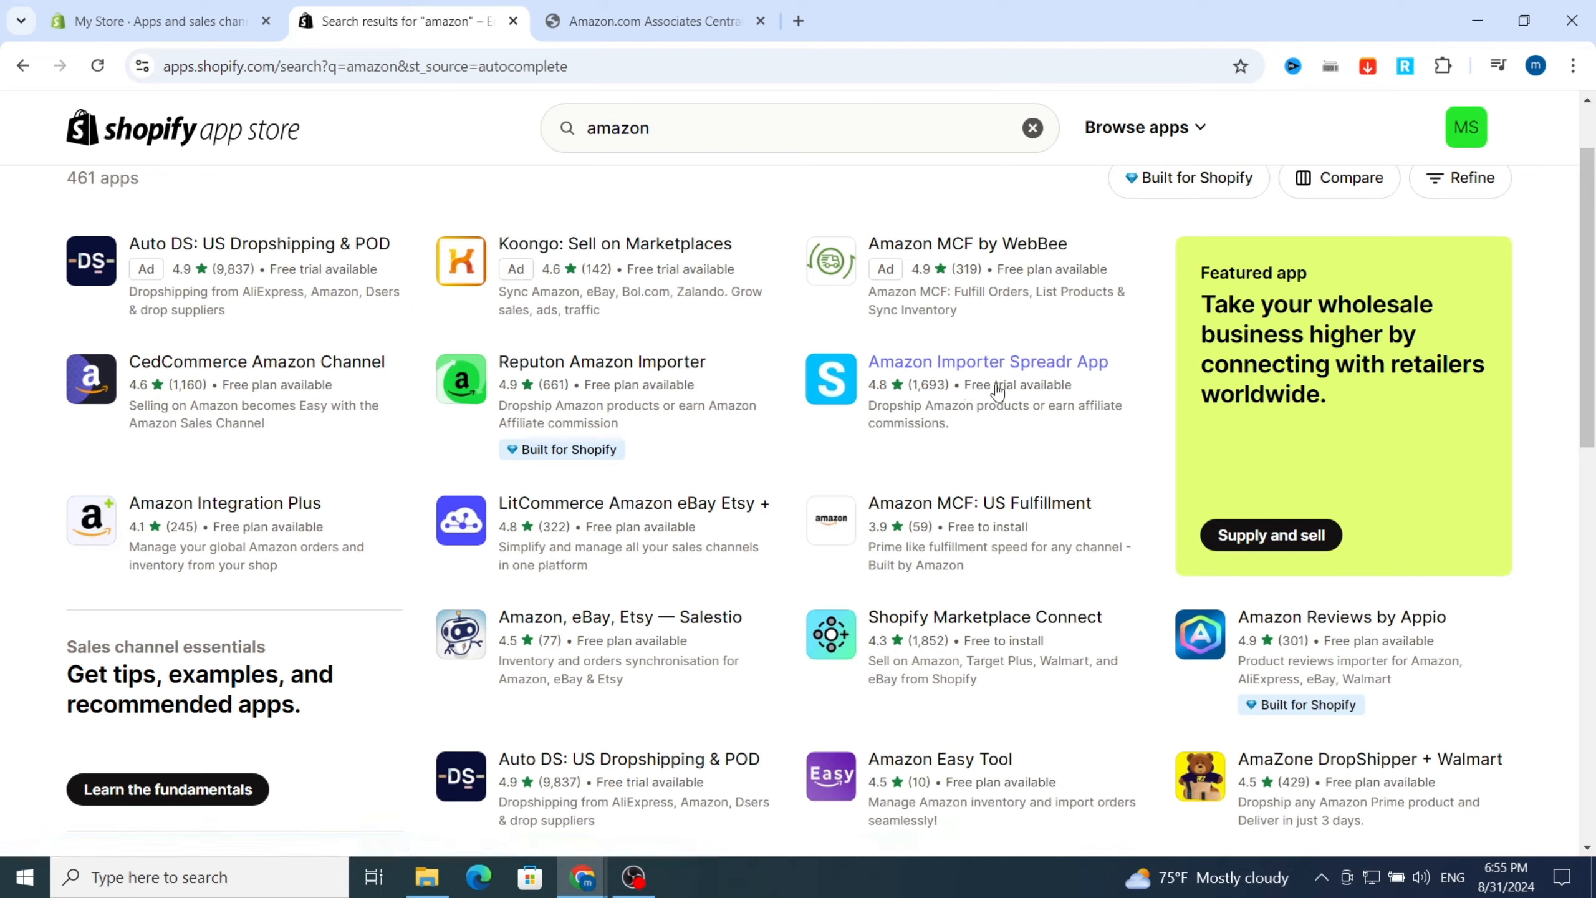
# Step: Install the Amazon Importer Spreadr App on the Shopify store, granting the requested data access
pyautogui.click(950, 366)
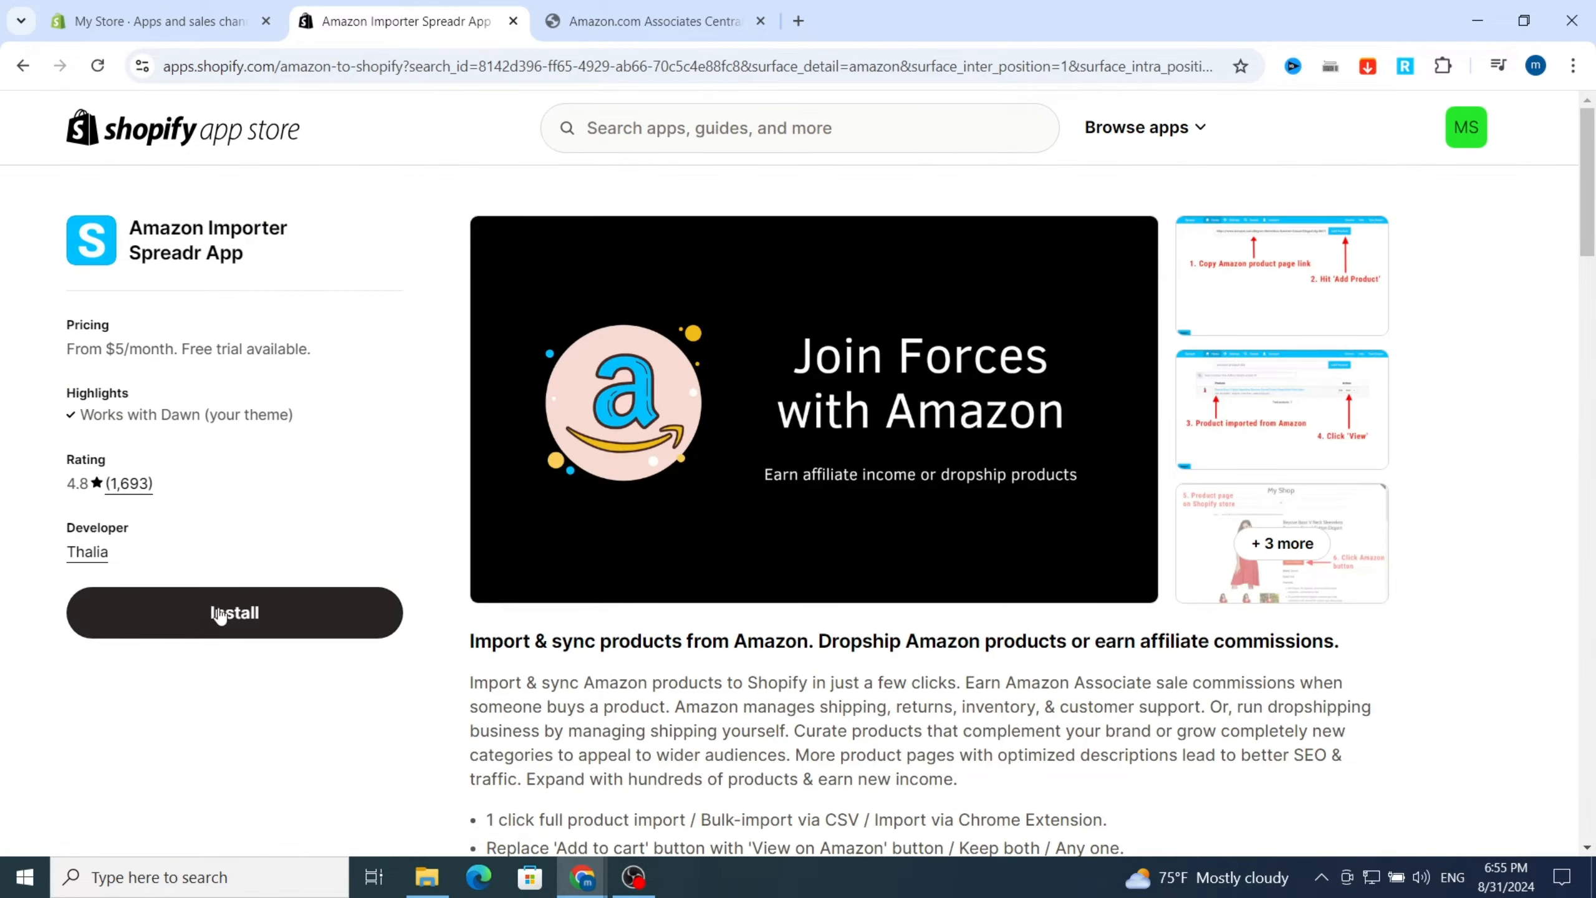
pyautogui.click(225, 613)
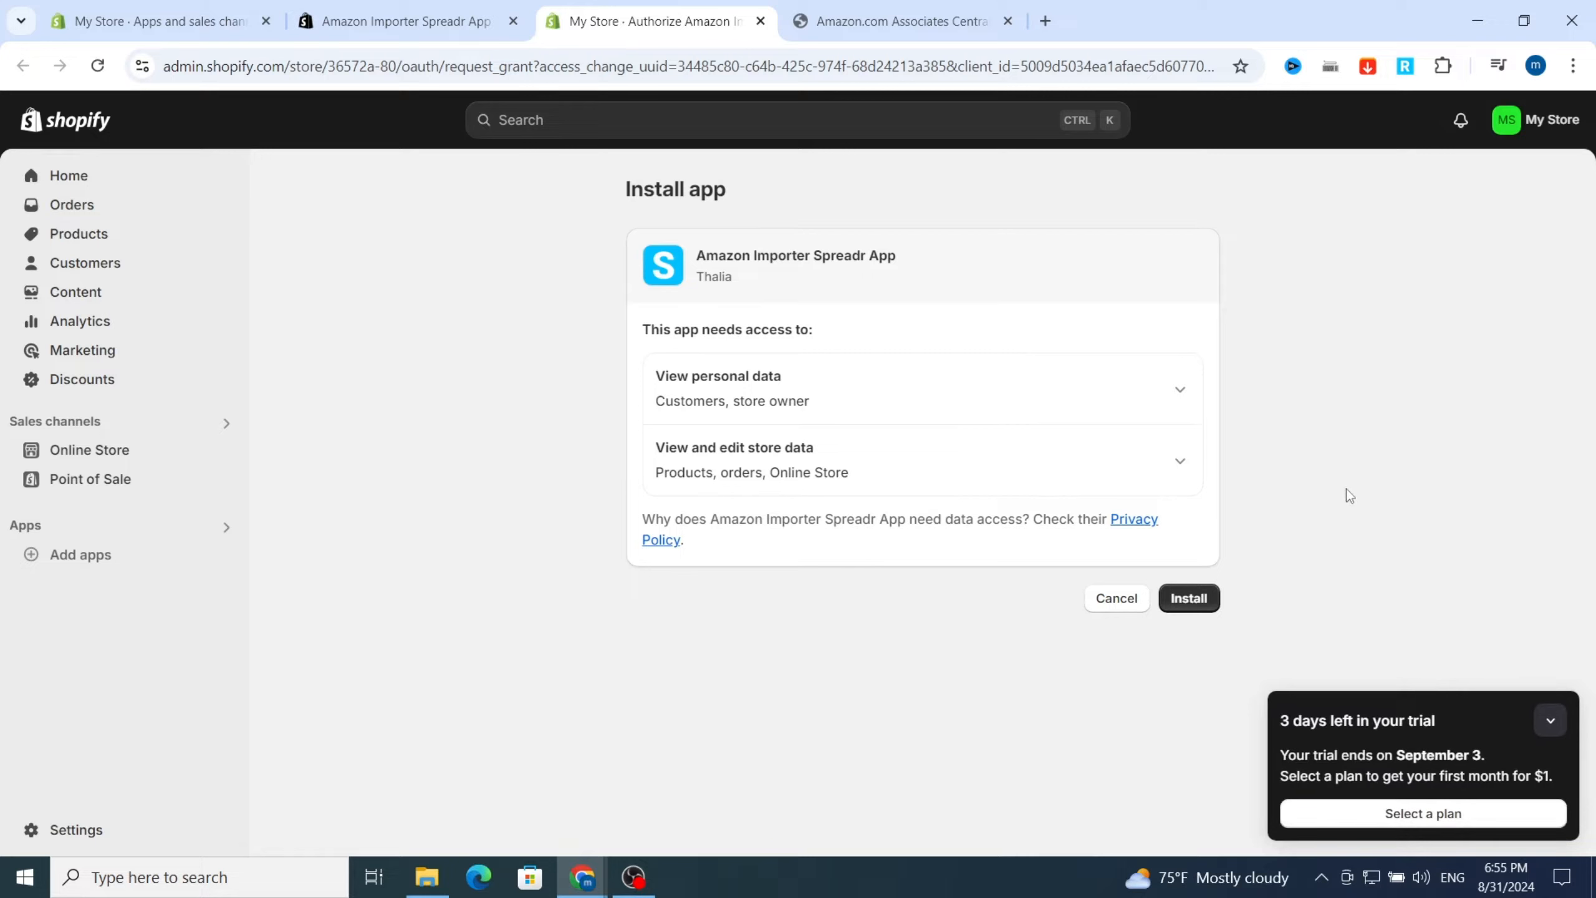
pyautogui.click(1191, 598)
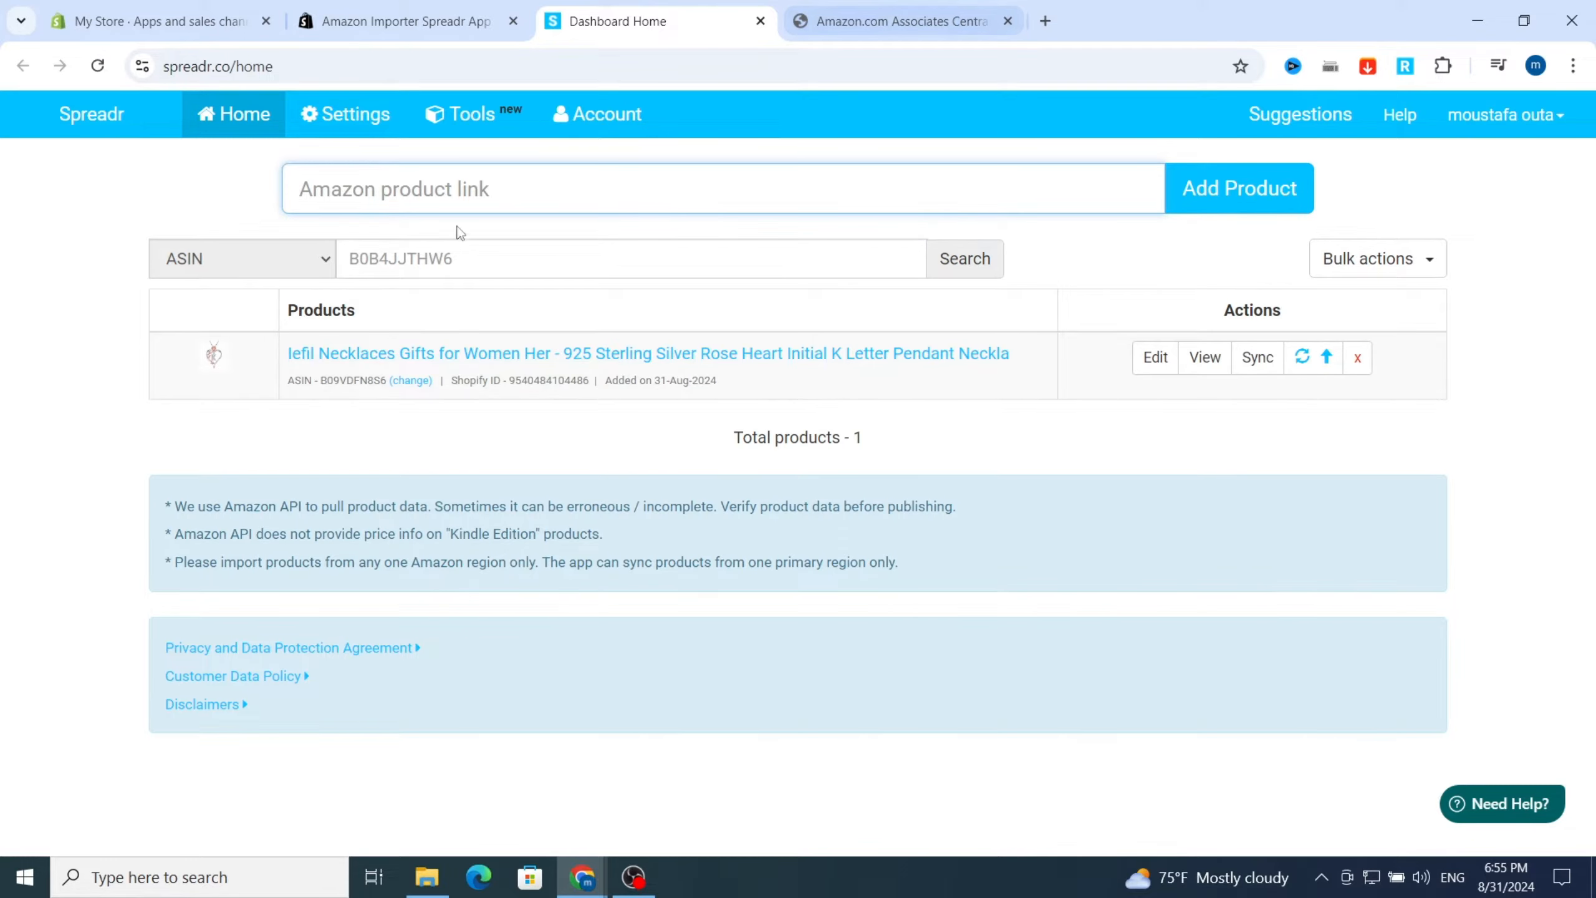
# Step: Open the Amazon shopping site in a new browser tab
pyautogui.click(895, 23)
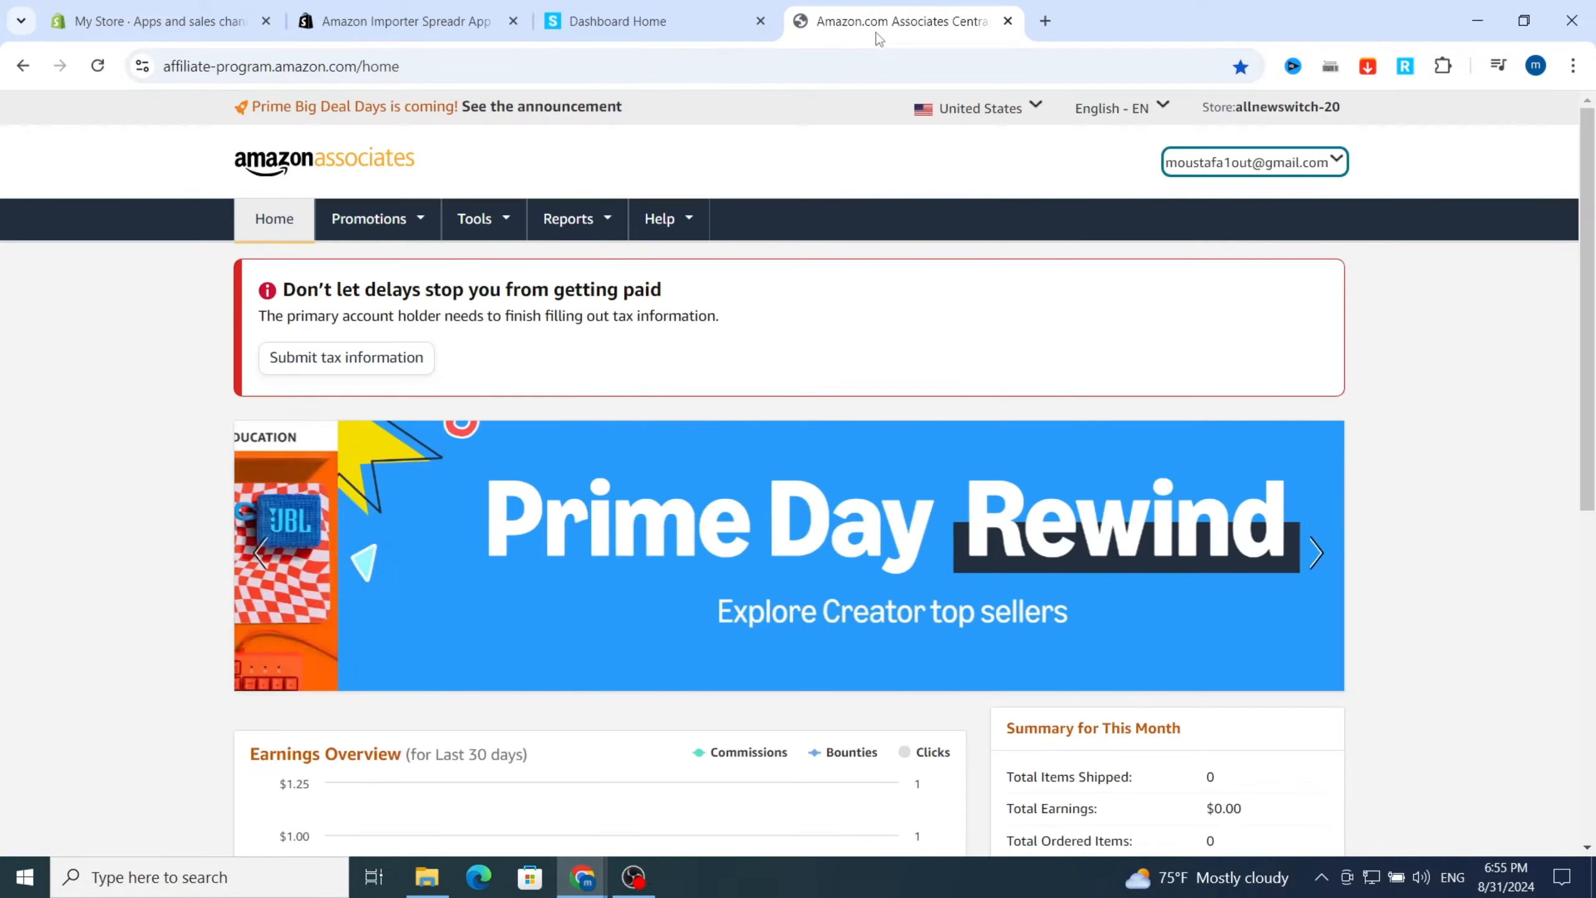
pyautogui.click(1044, 21)
pyautogui.click(620, 65)
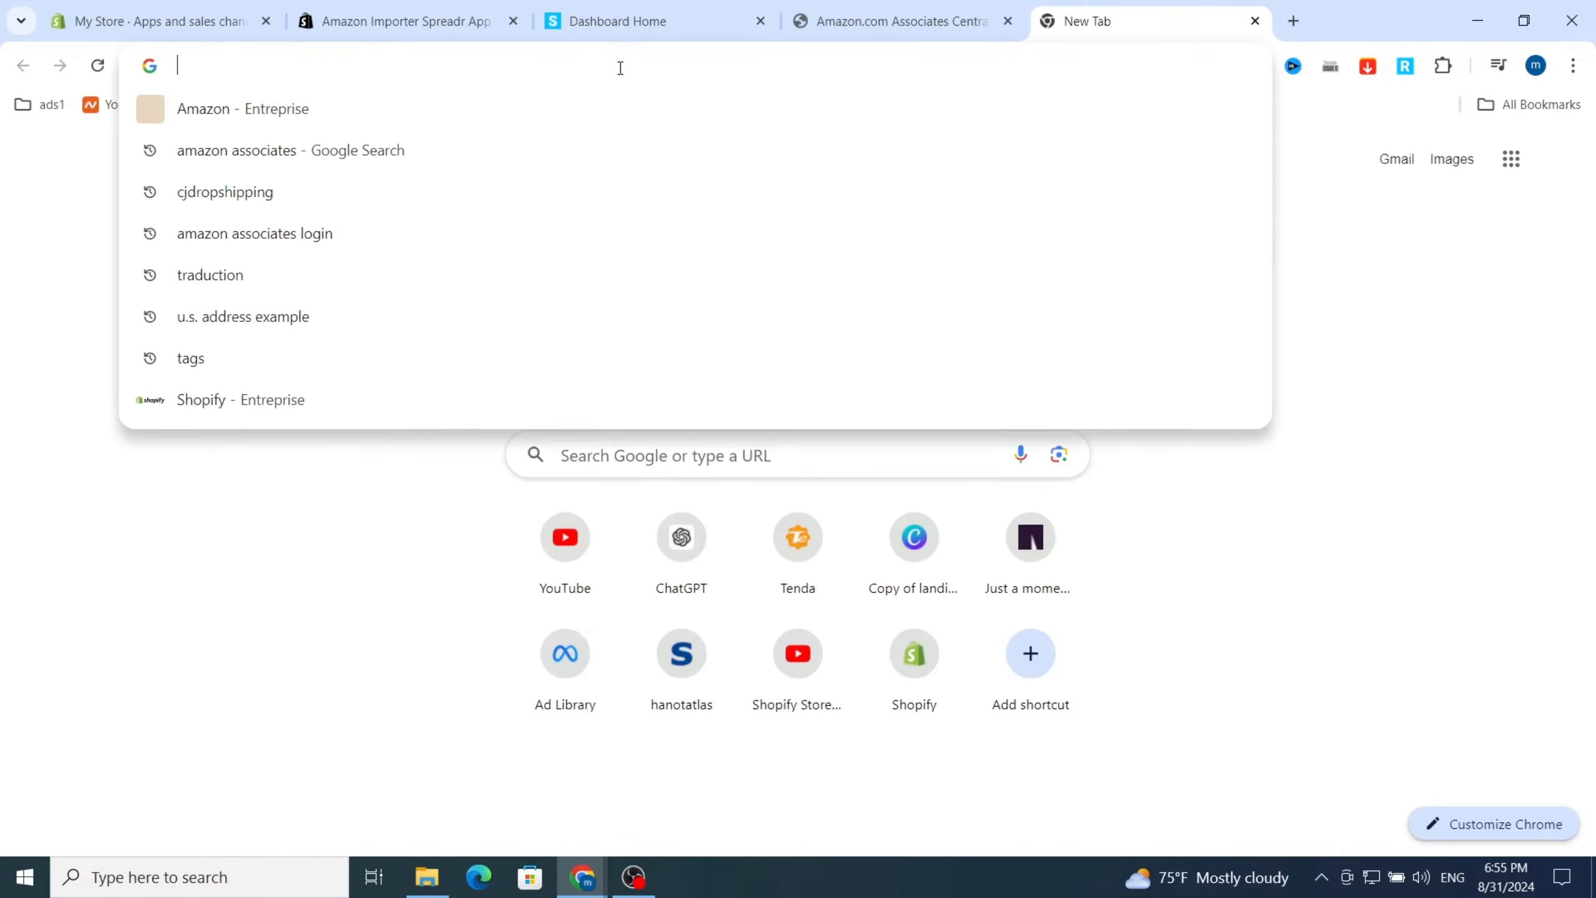
pyautogui.write('am')
pyautogui.click(352, 150)
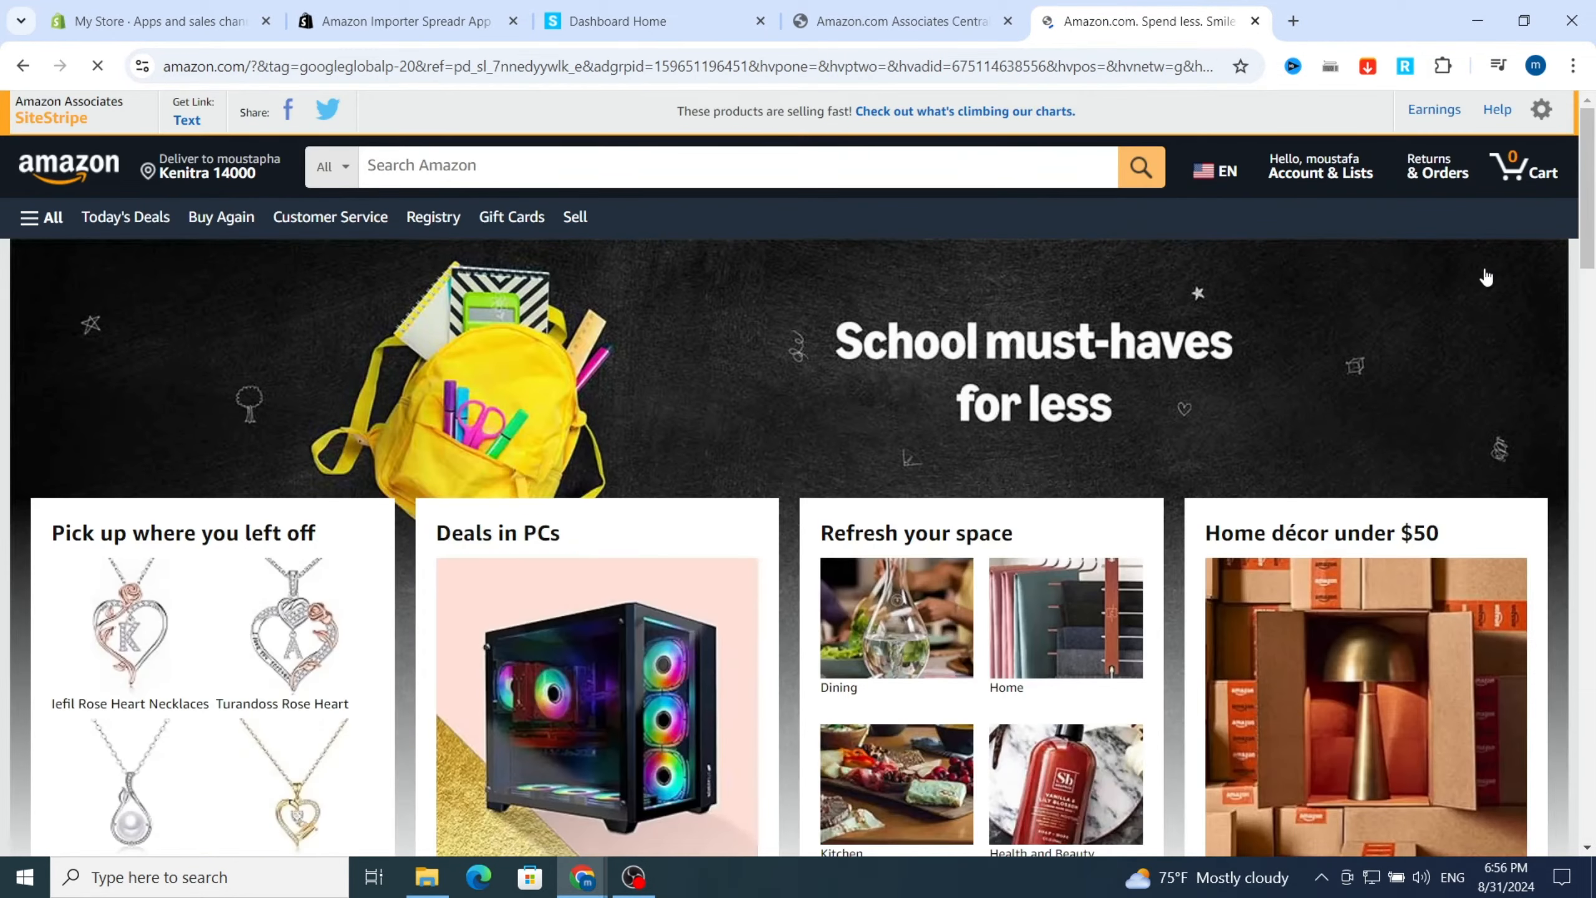
# Step: Browse the Amazon homepage and open the Dresses category under Summer style update
pyautogui.scroll(-5, 451, 308)
pyautogui.scroll(4, 453, 308)
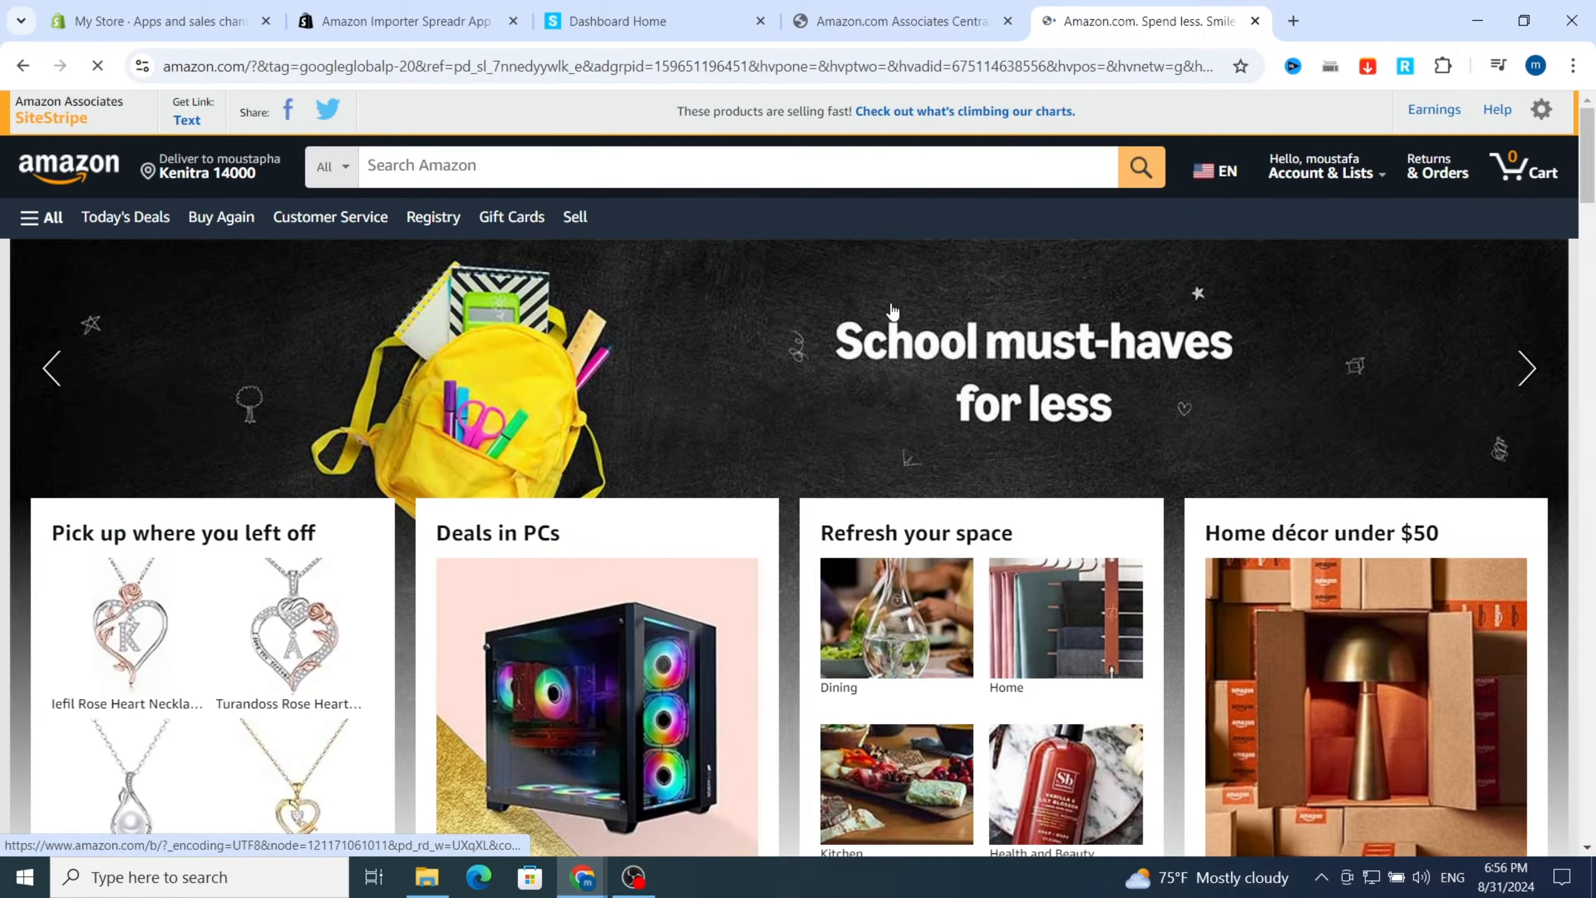
pyautogui.scroll(-10, 892, 309)
pyautogui.scroll(5, 713, 331)
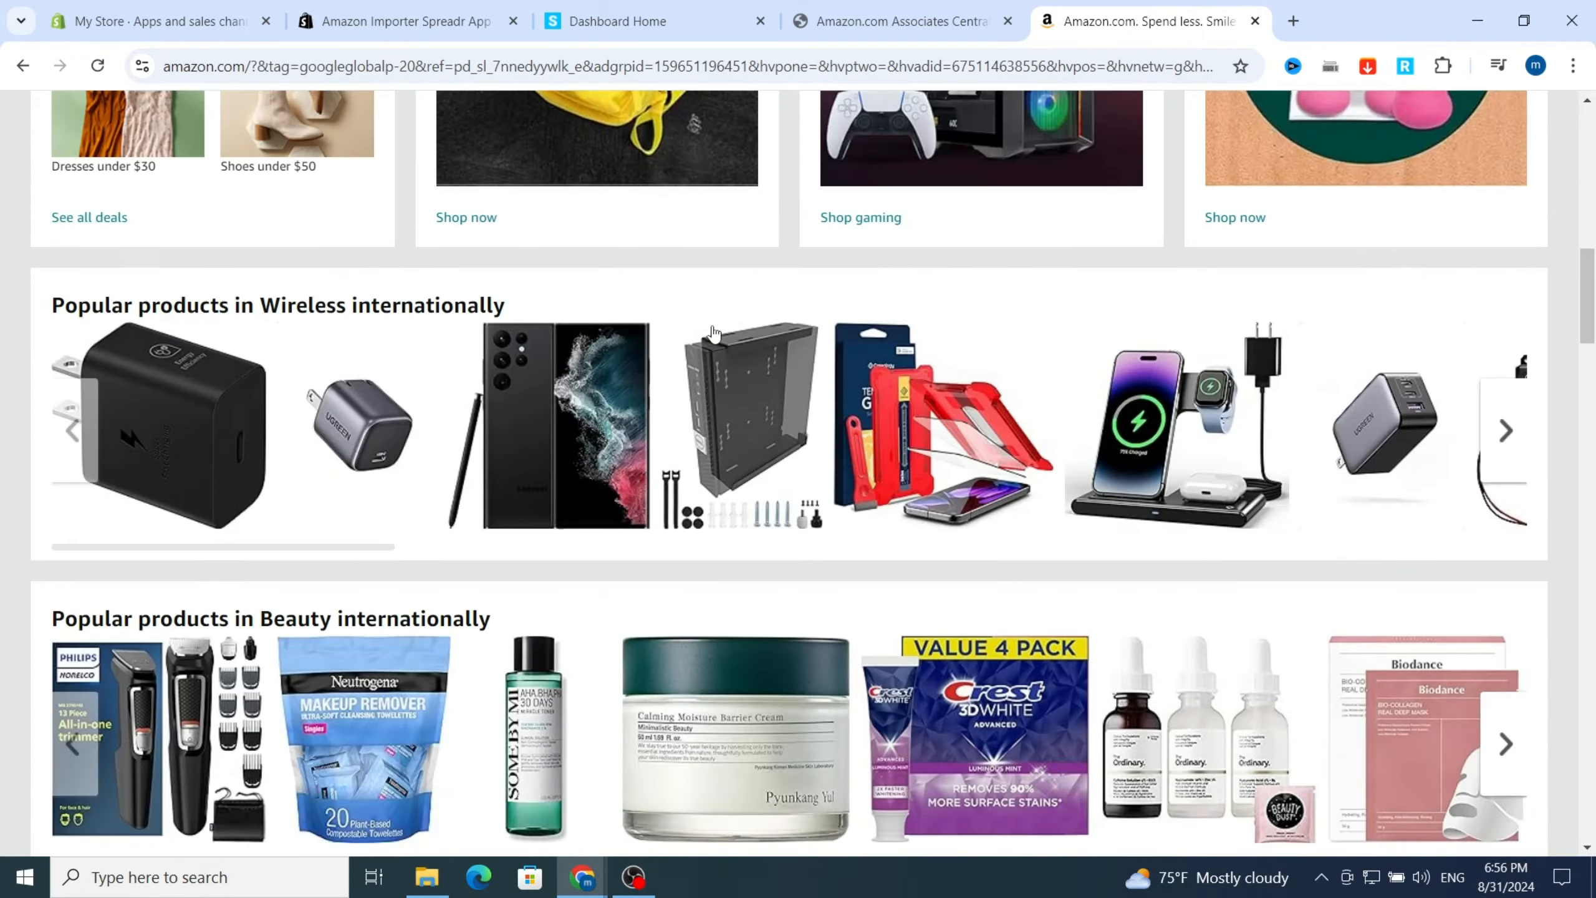
pyautogui.scroll(-10, 753, 346)
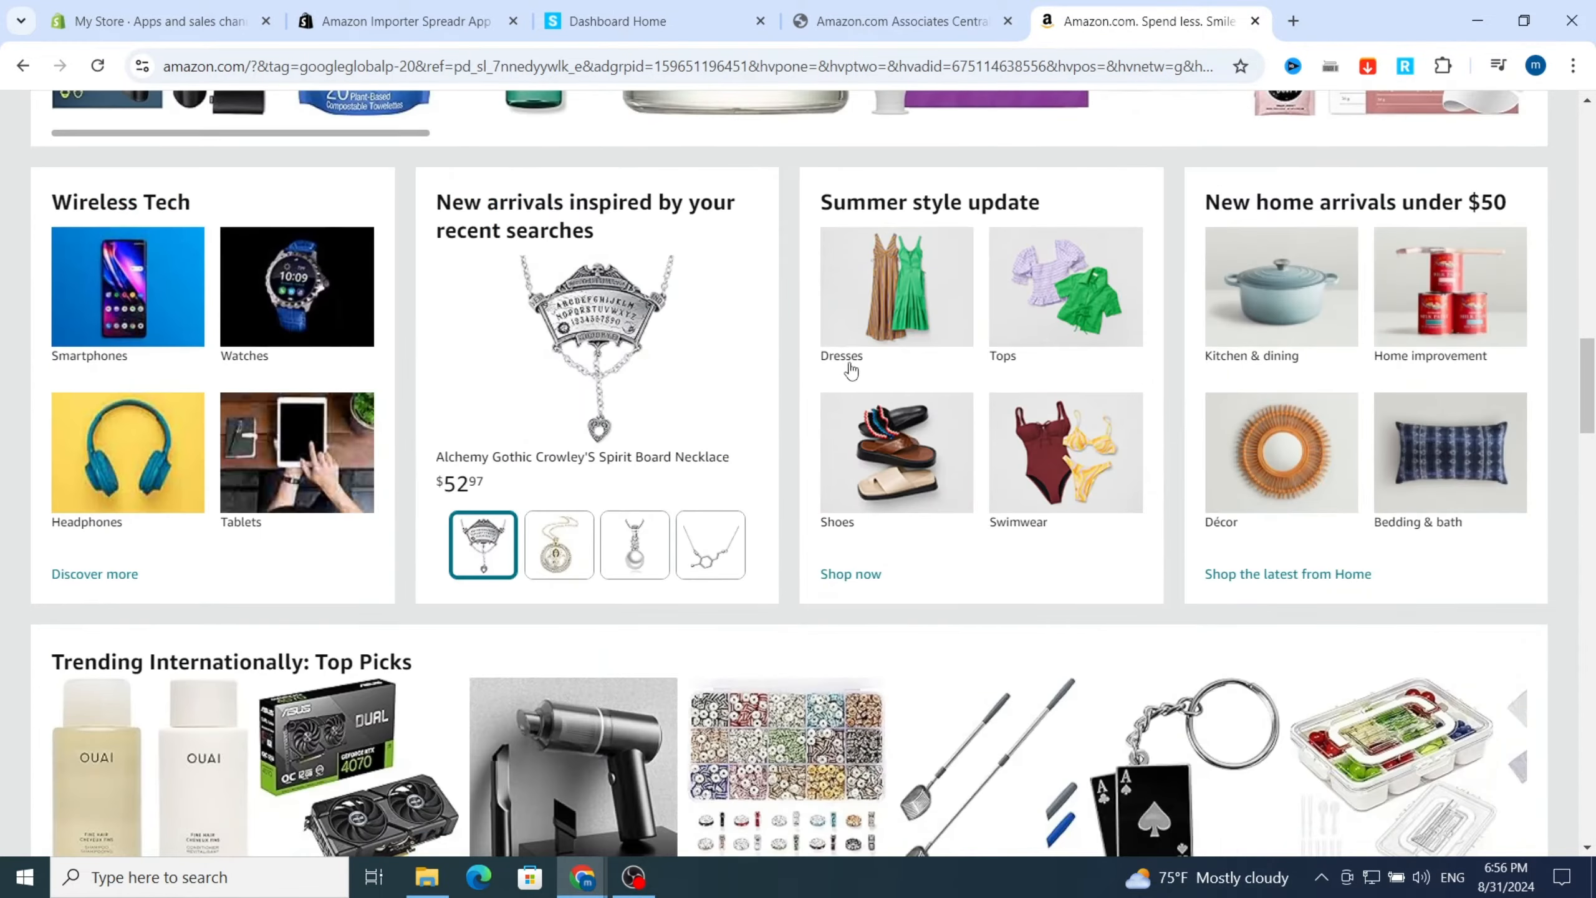
pyautogui.click(883, 309)
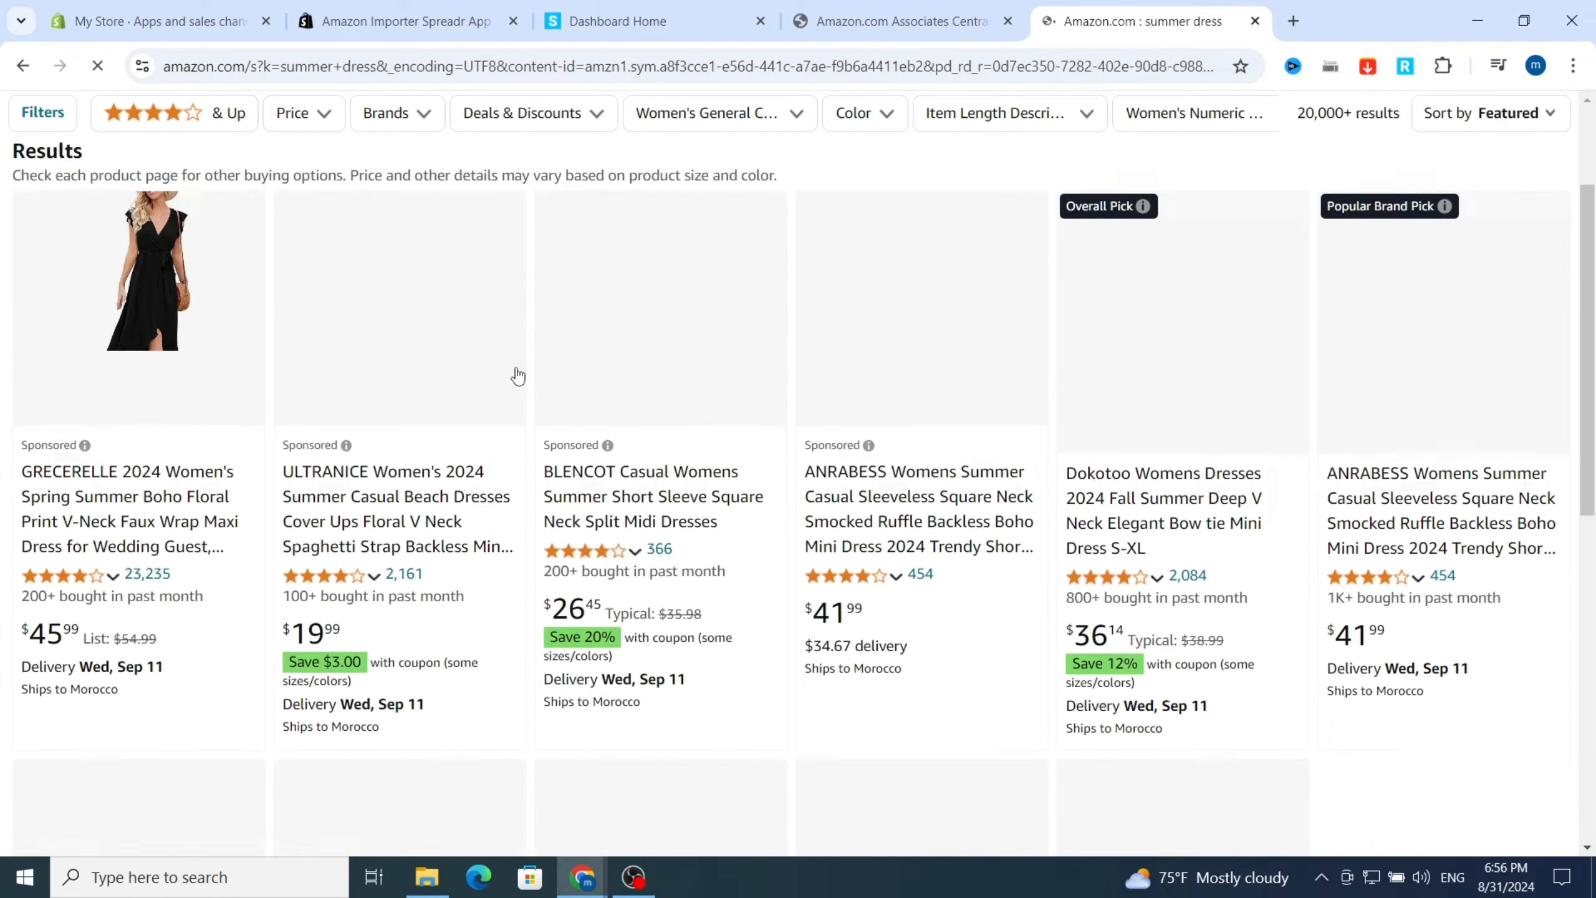
# Step: Open the ANRABESS floral print summer mini dress from the results and copy its product page link
pyautogui.scroll(-2, 517, 376)
pyautogui.scroll(3, 901, 352)
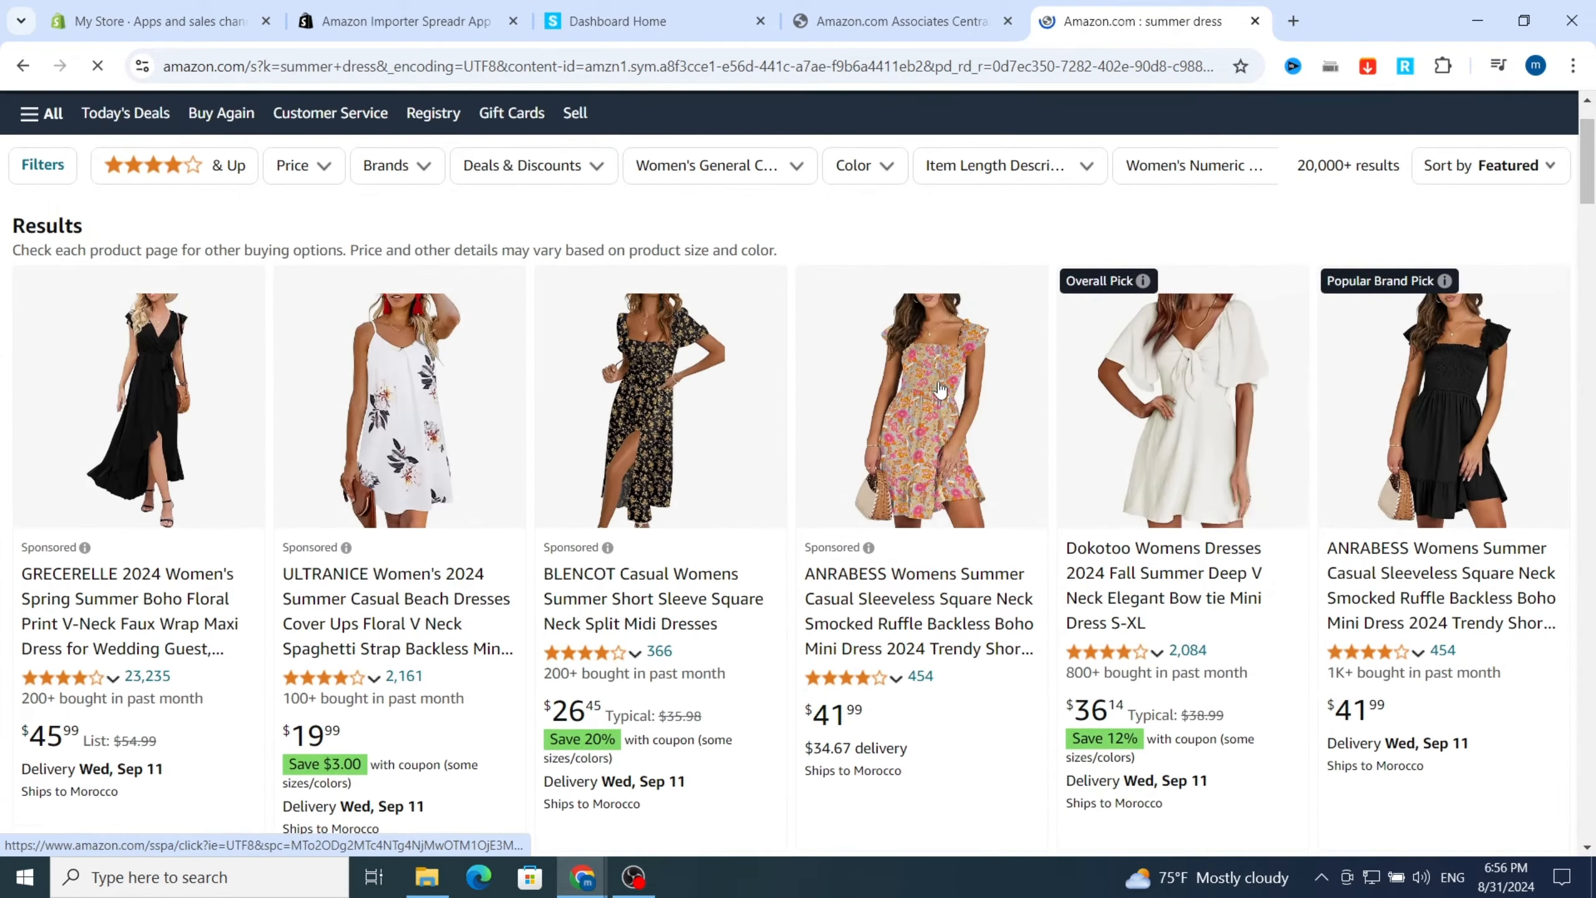
pyautogui.click(937, 380)
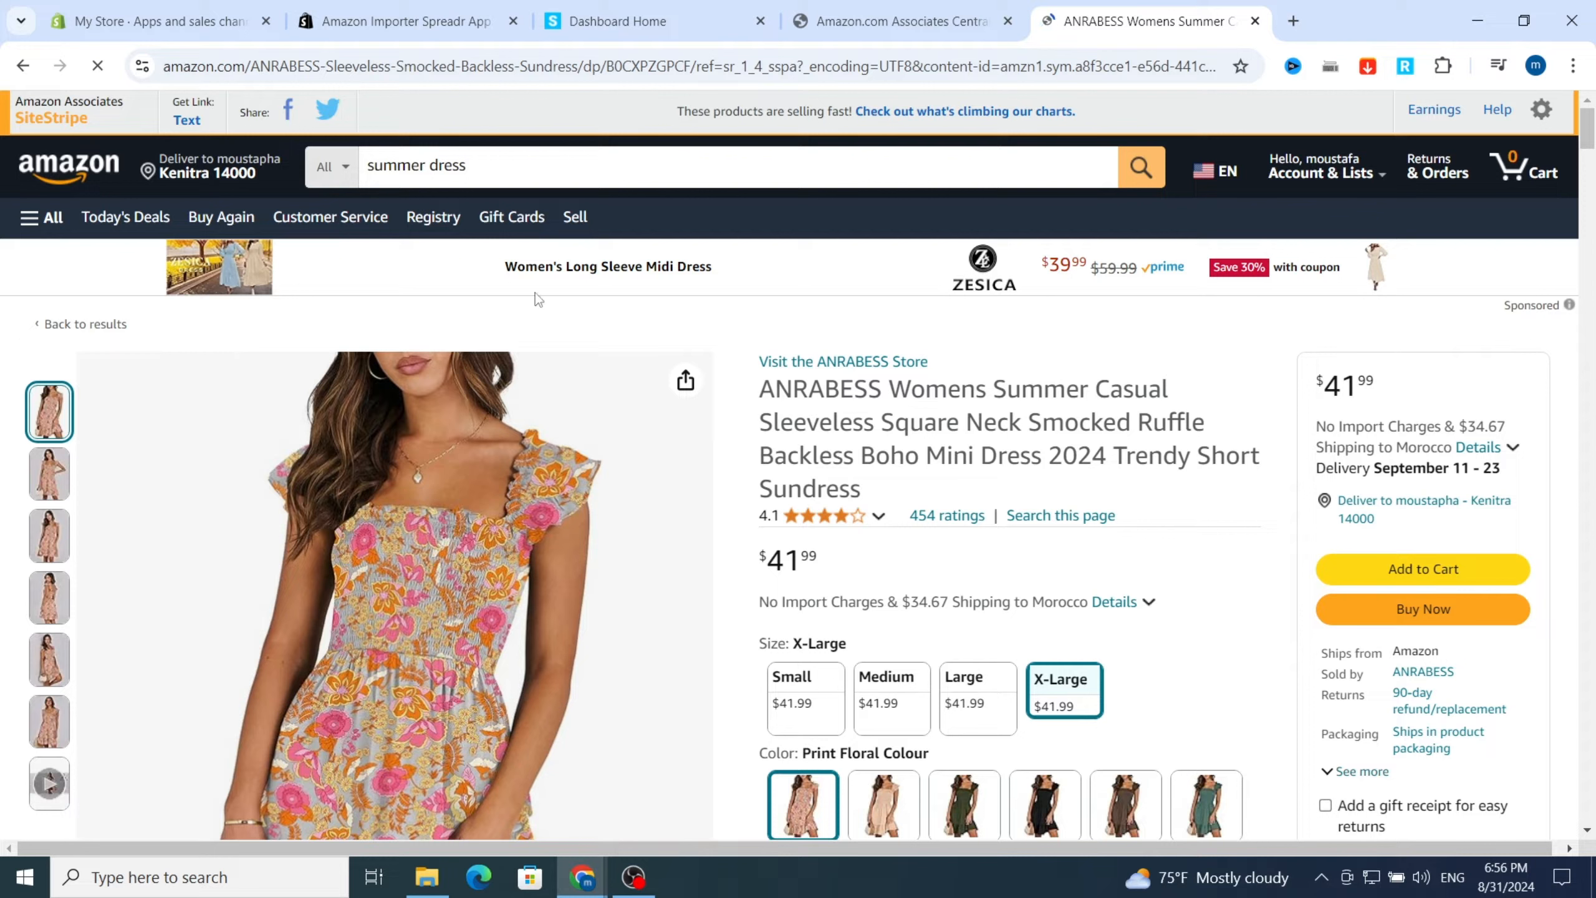
pyautogui.click(385, 67)
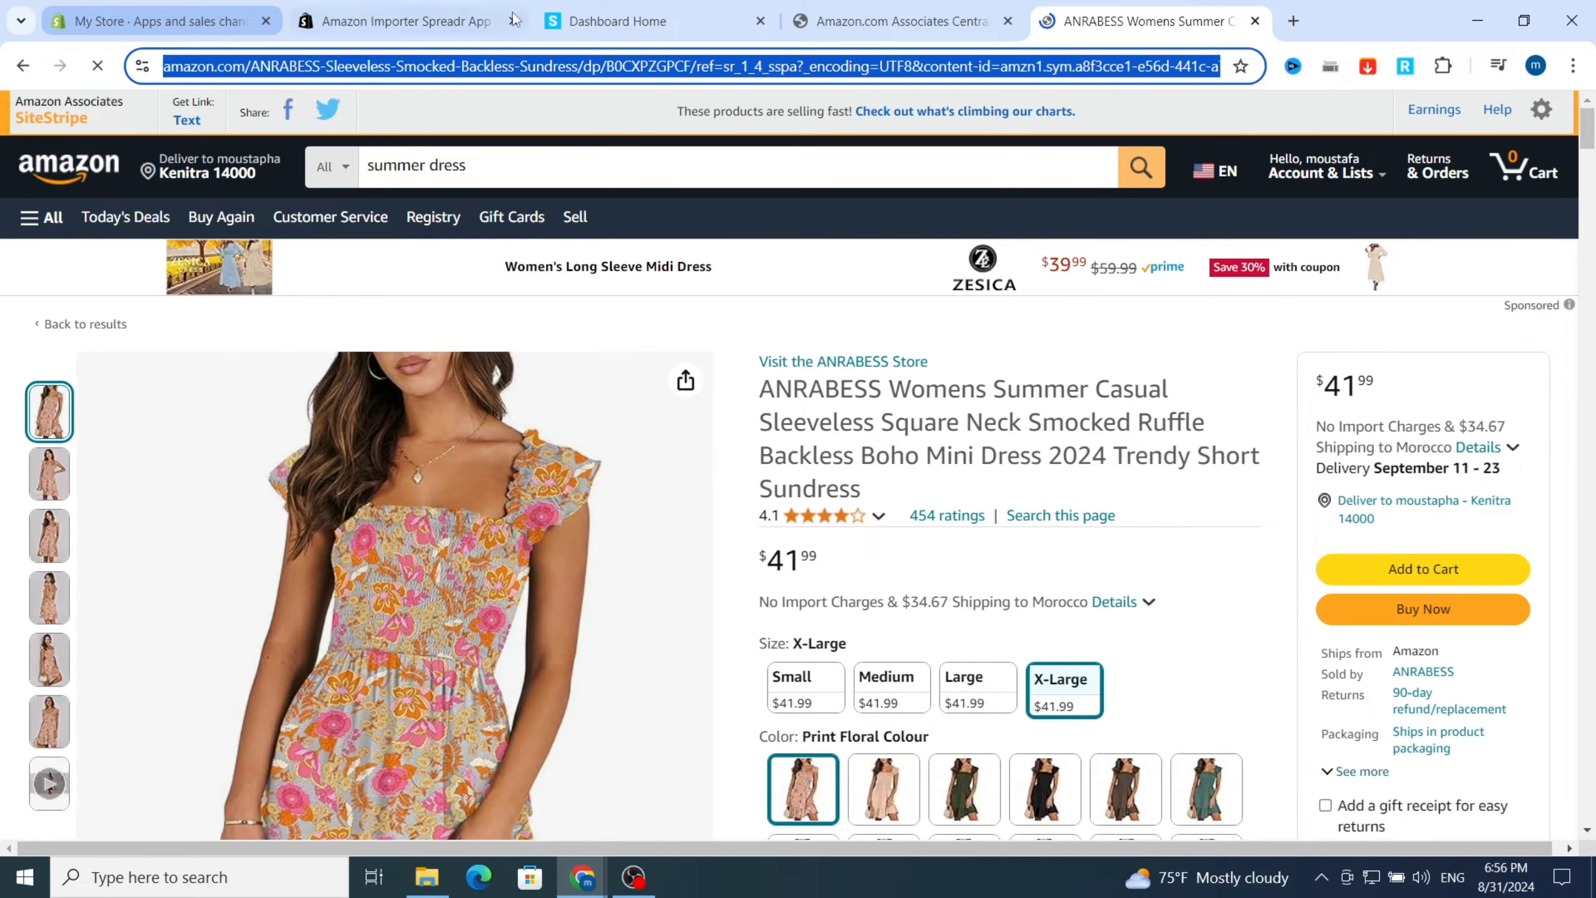
# Step: Return to the Spreadr dashboard, check the account details and open the Amazon Tag settings
pyautogui.click(136, 21)
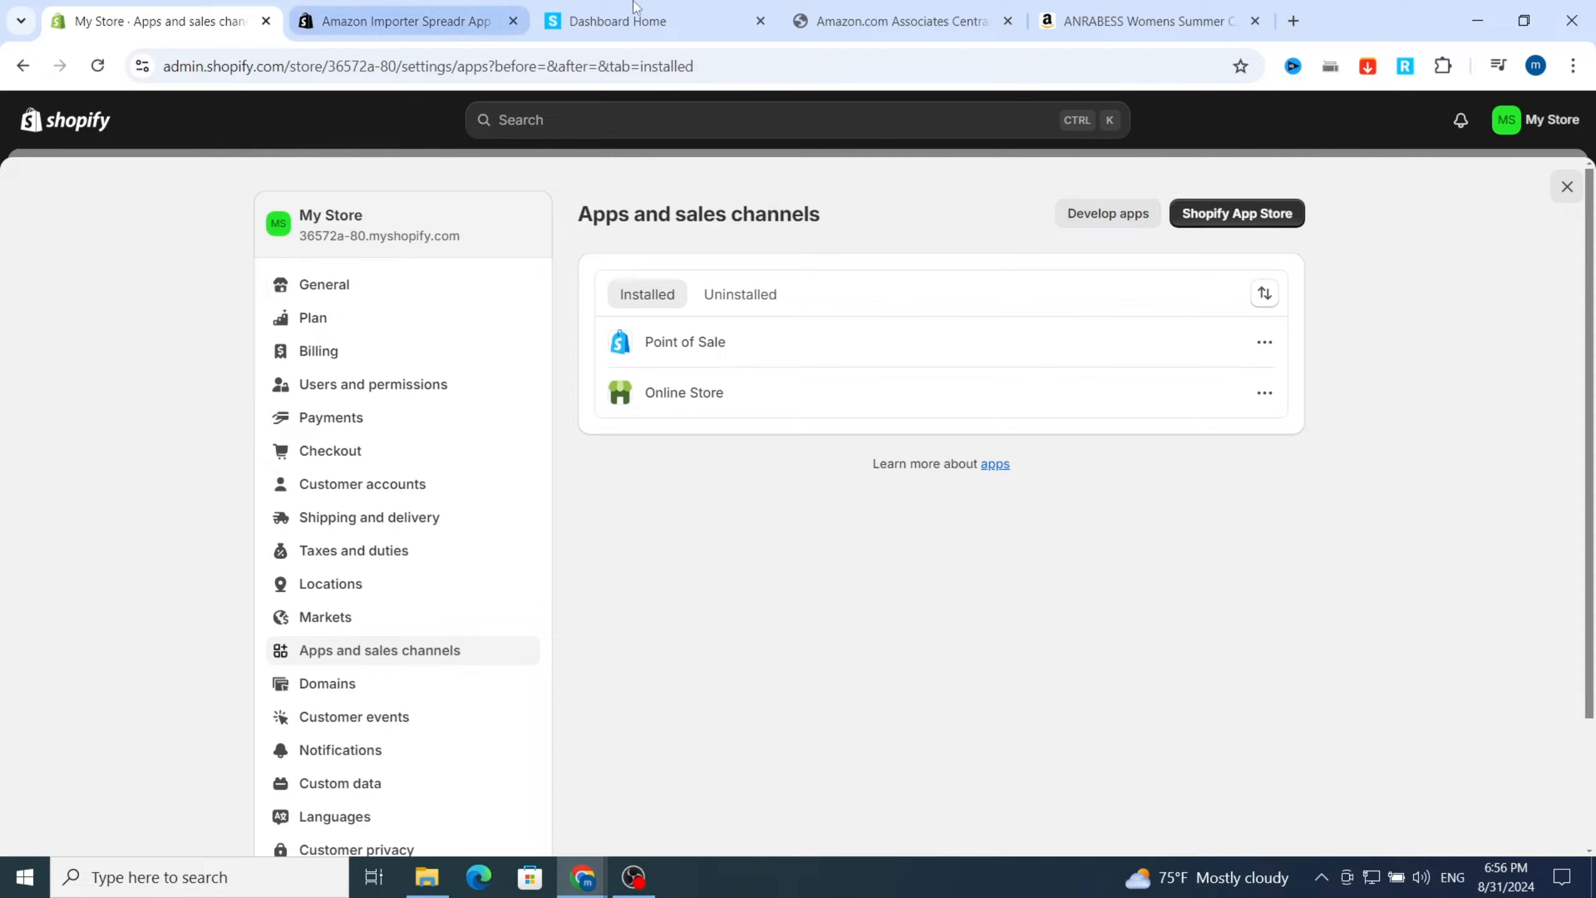
pyautogui.click(679, 24)
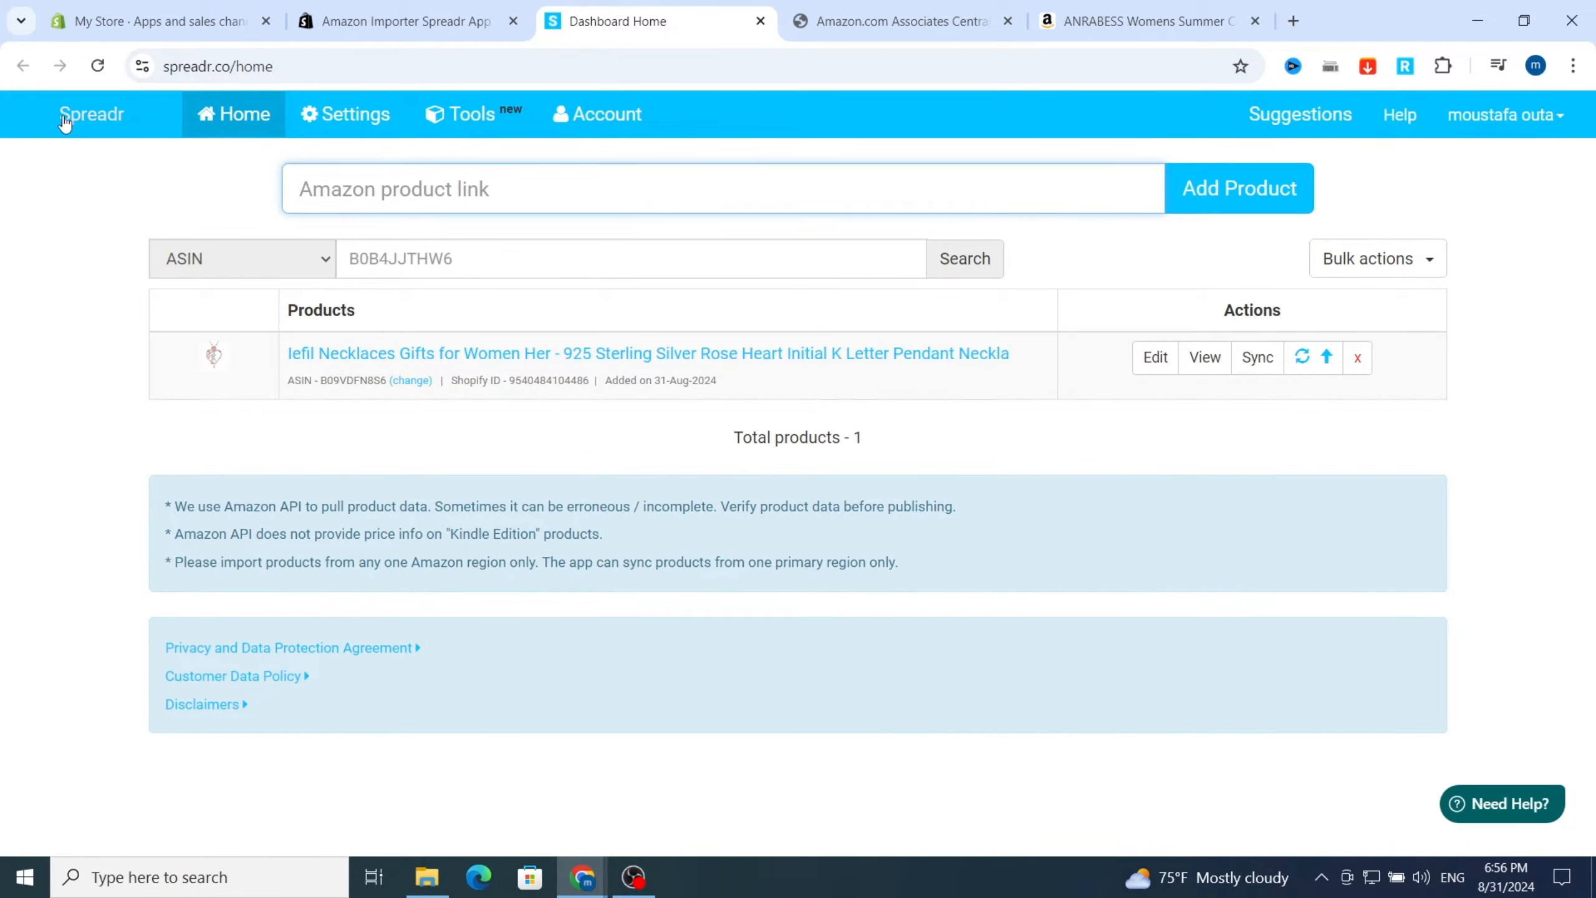
pyautogui.click(605, 123)
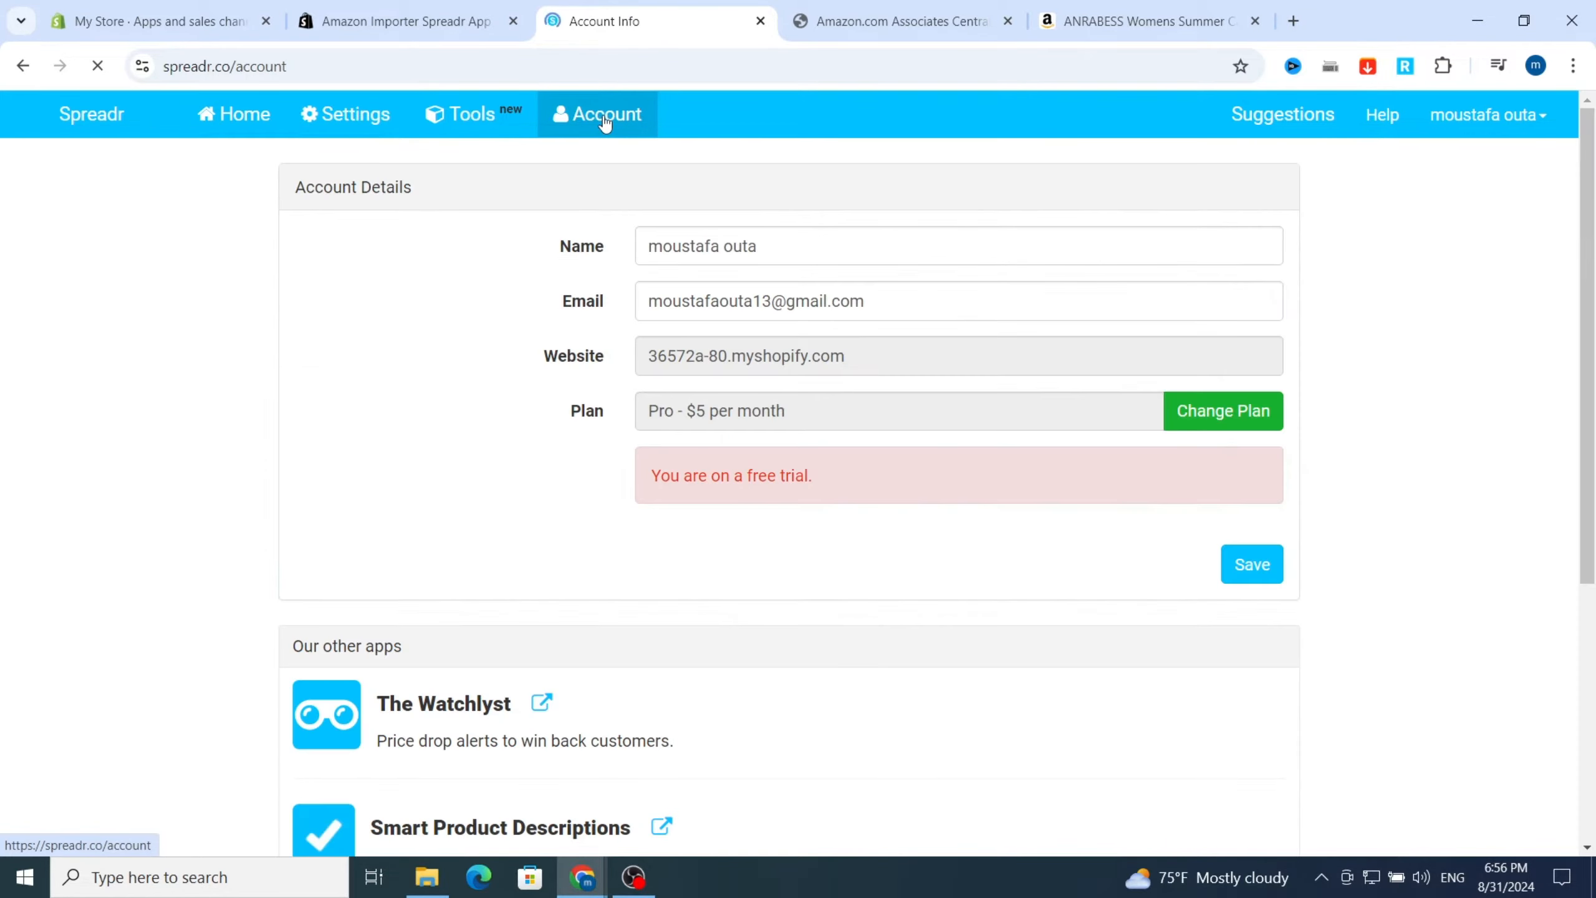
pyautogui.click(368, 119)
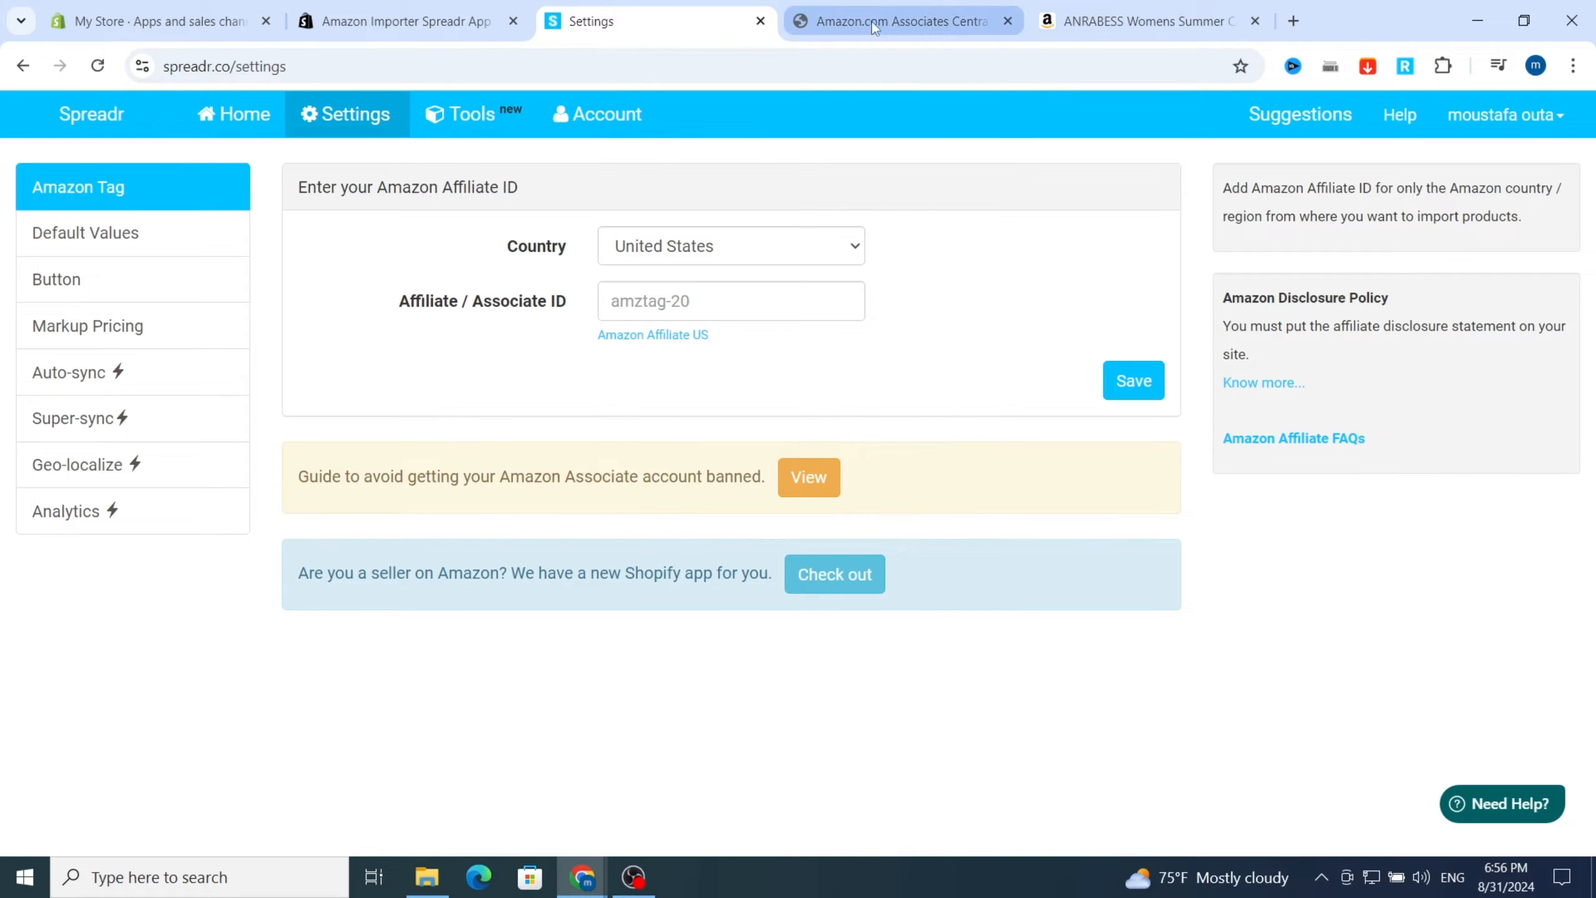
# Step: Copy the store ID from the Amazon Associates Central home page
pyautogui.click(1118, 22)
pyautogui.click(852, 21)
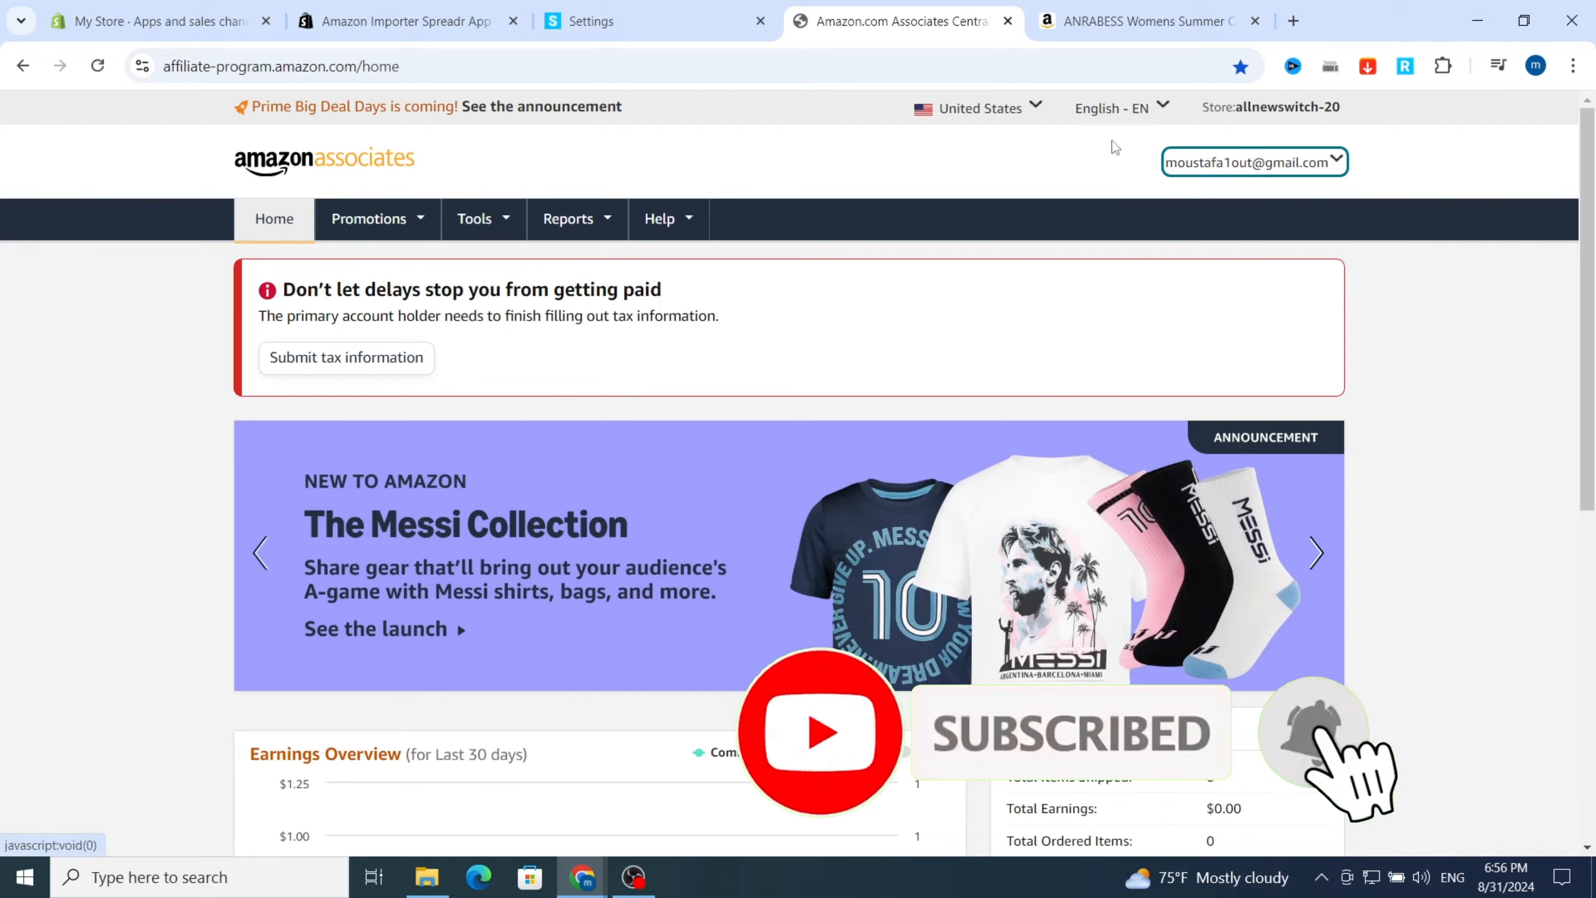
pyautogui.moveTo(1235, 107); pyautogui.dragTo(1341, 107)
pyautogui.hotkey('ctrl', 'c')
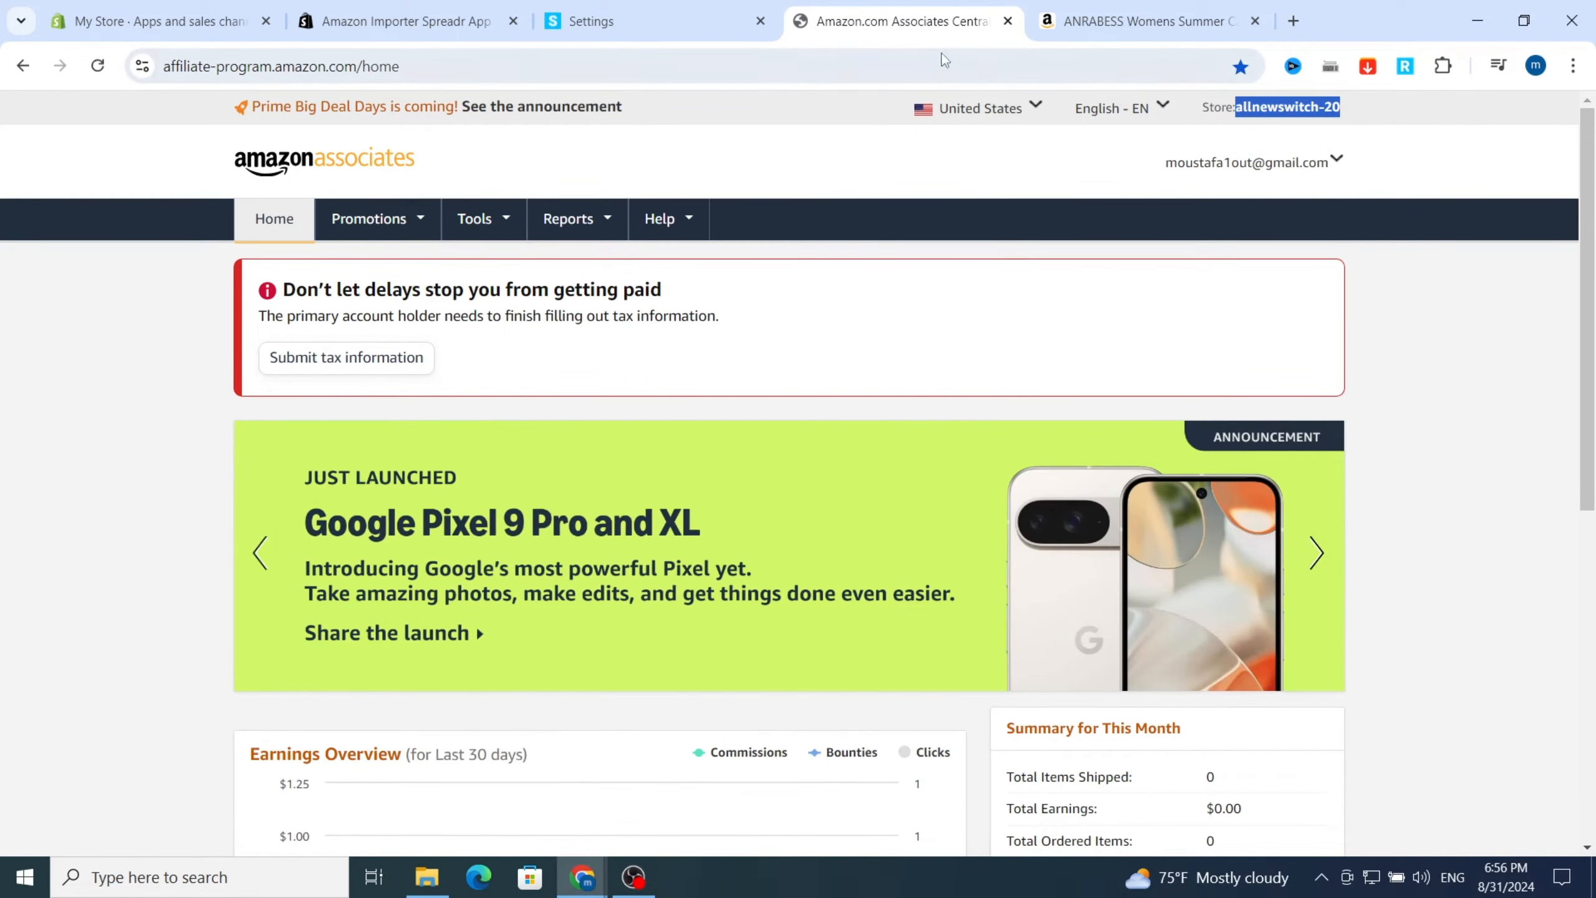
# Step: Save the copied store ID as the United States Affiliate / Associate ID in Spreadr and return to its home page
pyautogui.click(705, 25)
pyautogui.click(677, 313)
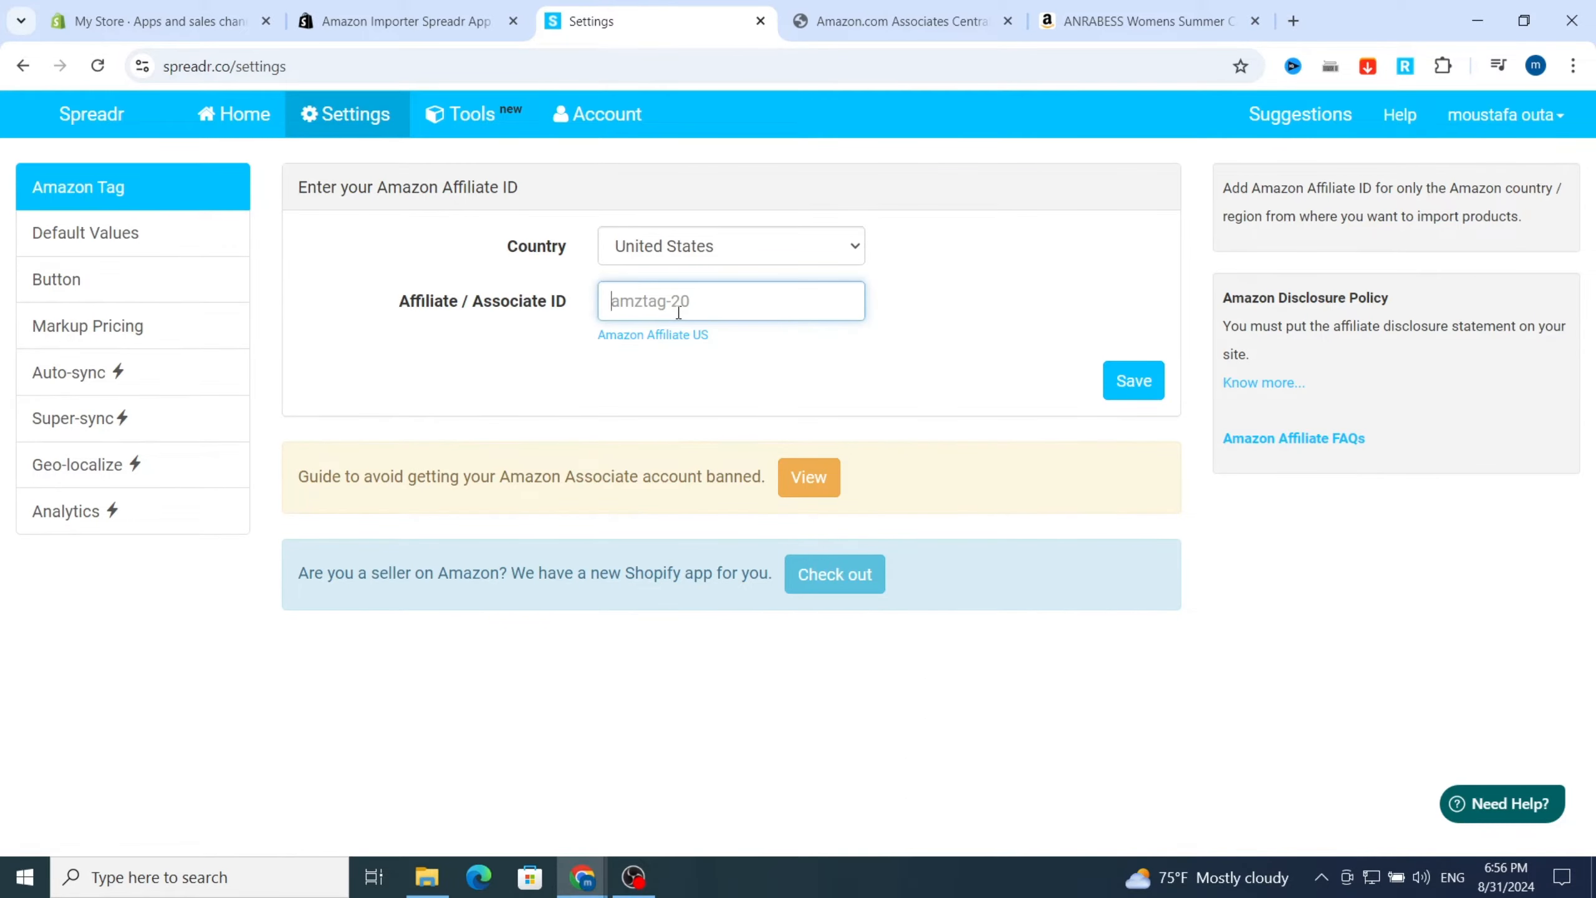
pyautogui.hotkey('ctrl', 'v')
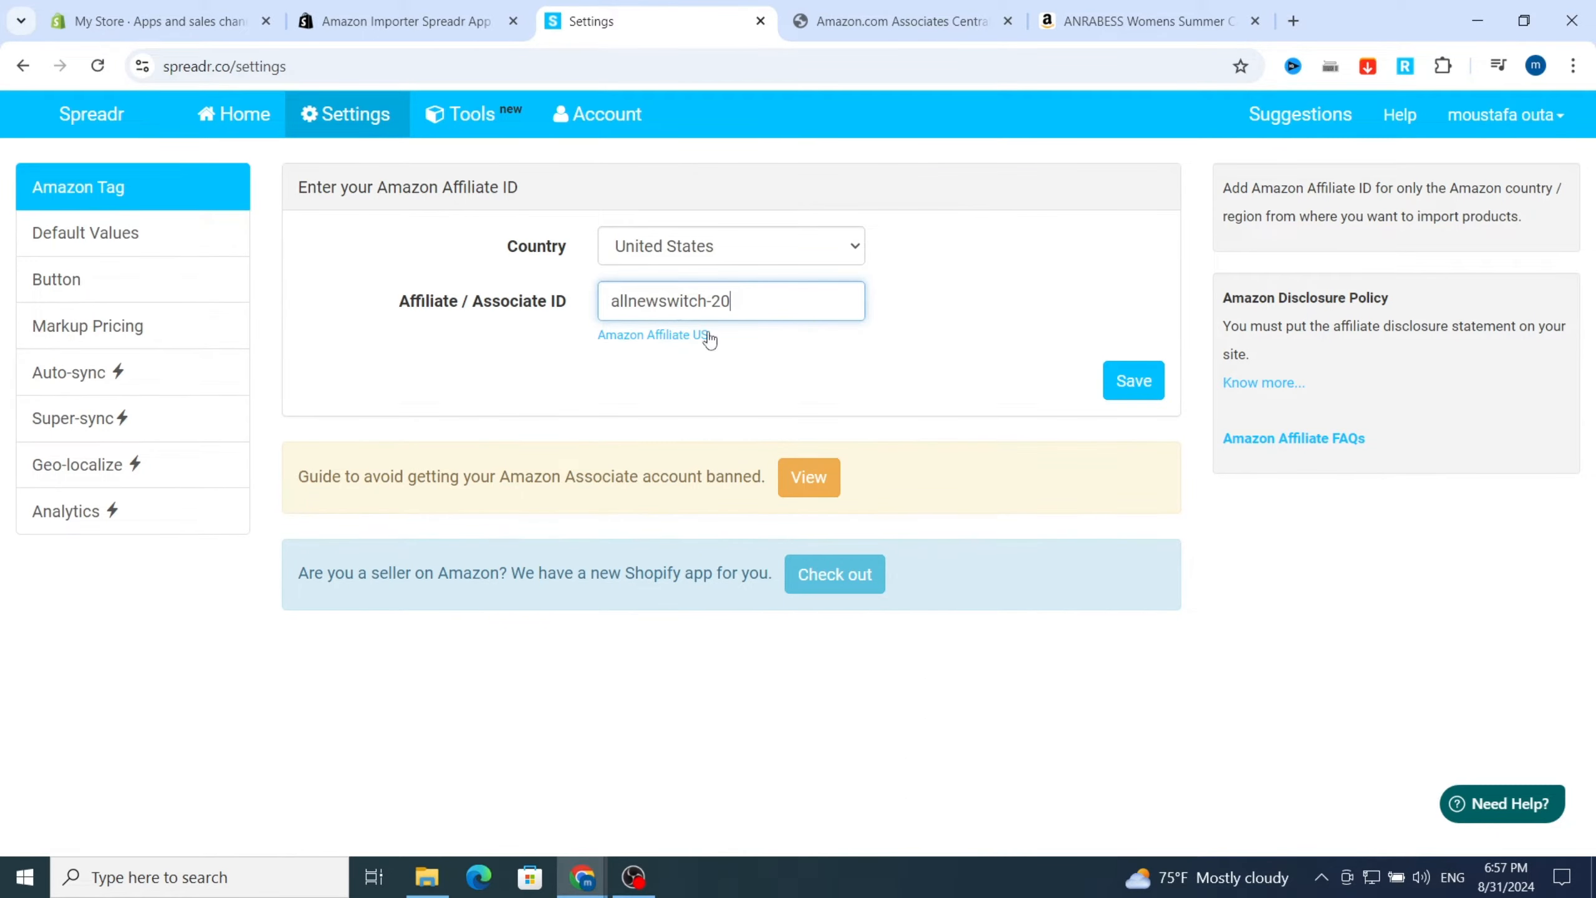
pyautogui.click(1126, 390)
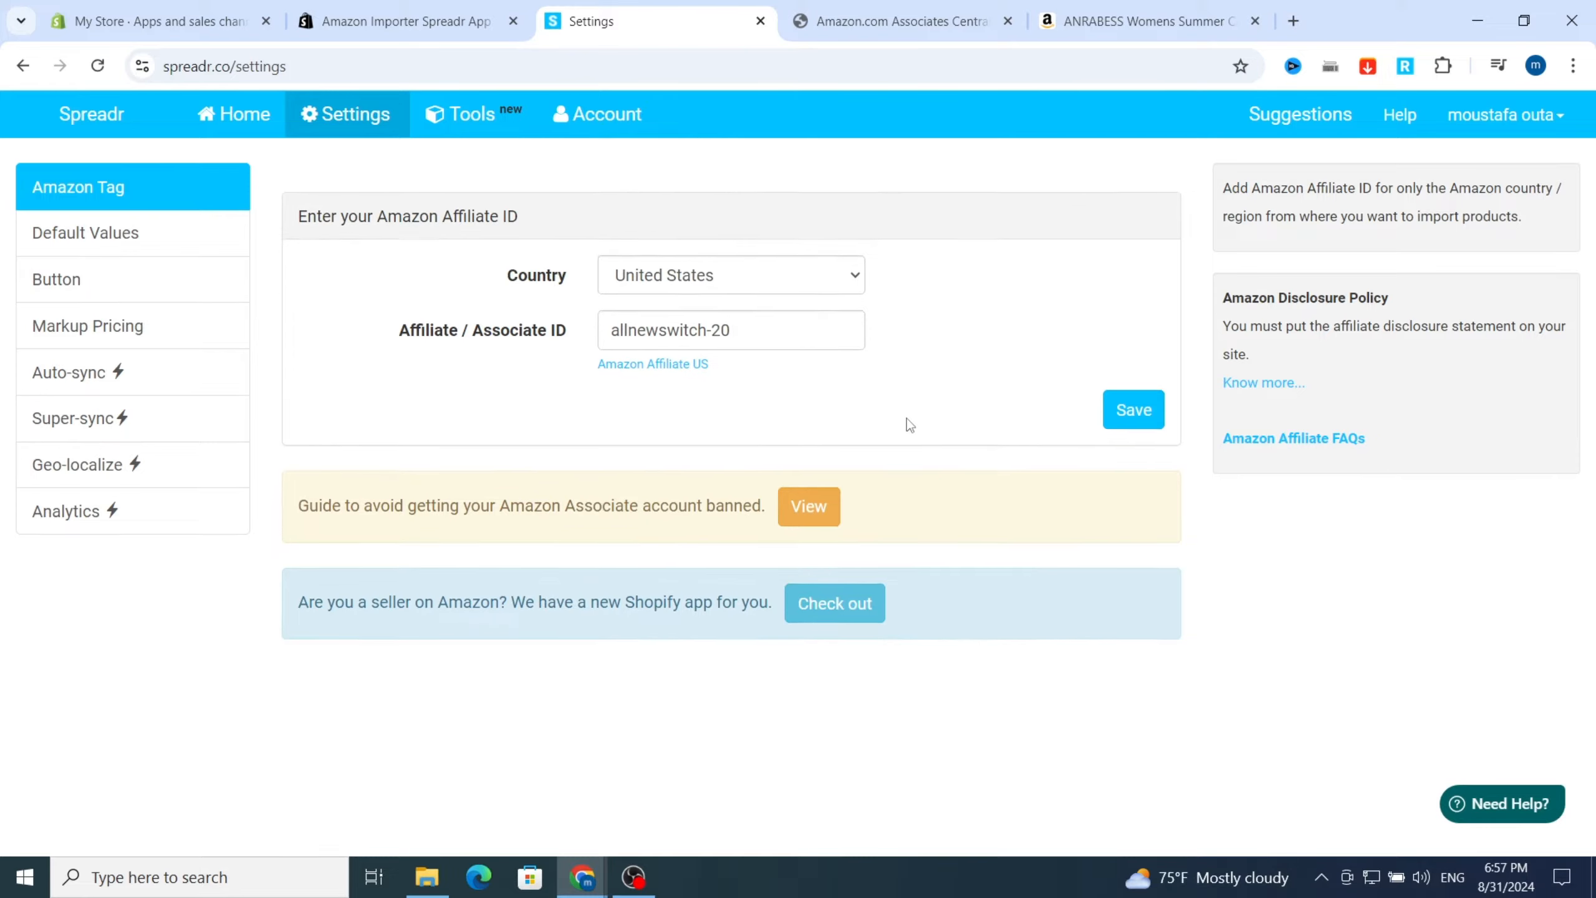
pyautogui.click(254, 116)
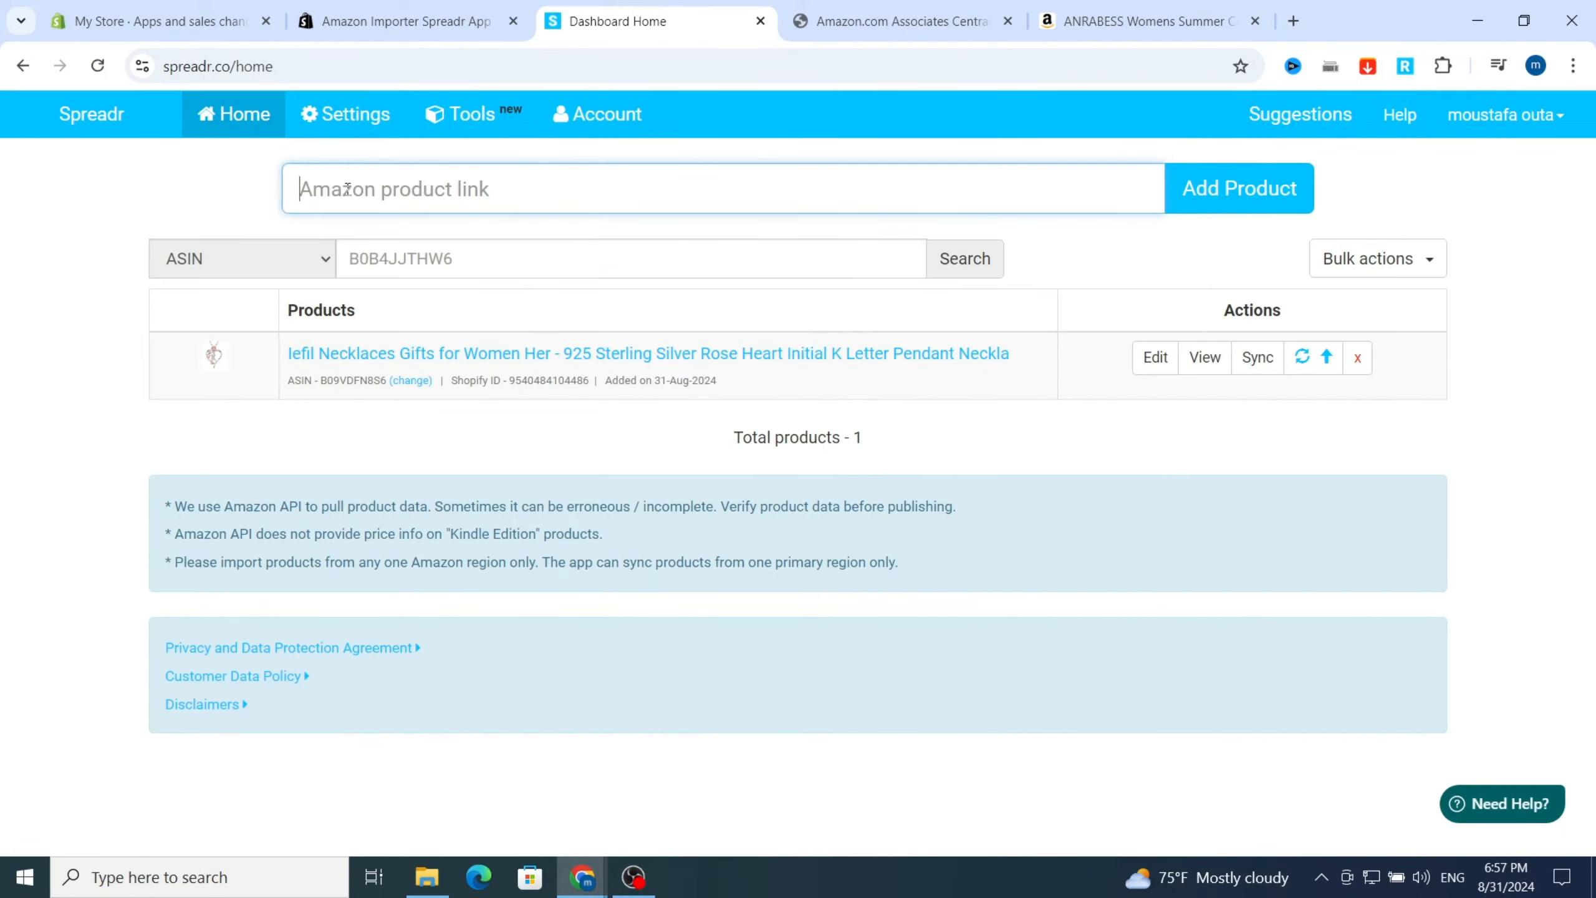
pyautogui.hotkey('ctrl', 'v')
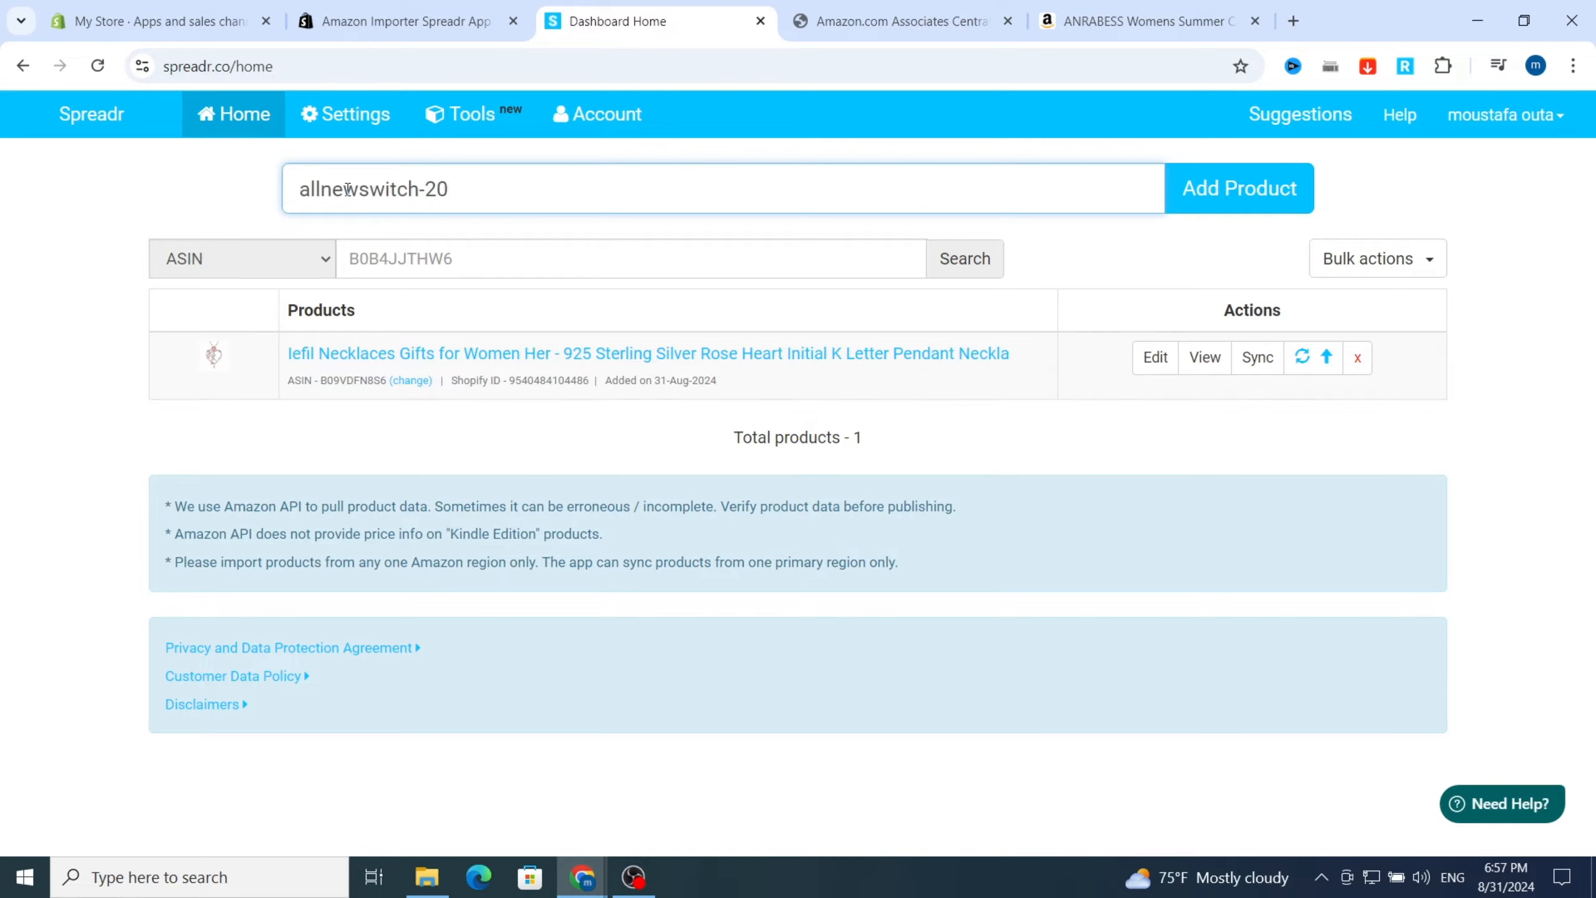
pyautogui.hotkey('ctrl', 'a')
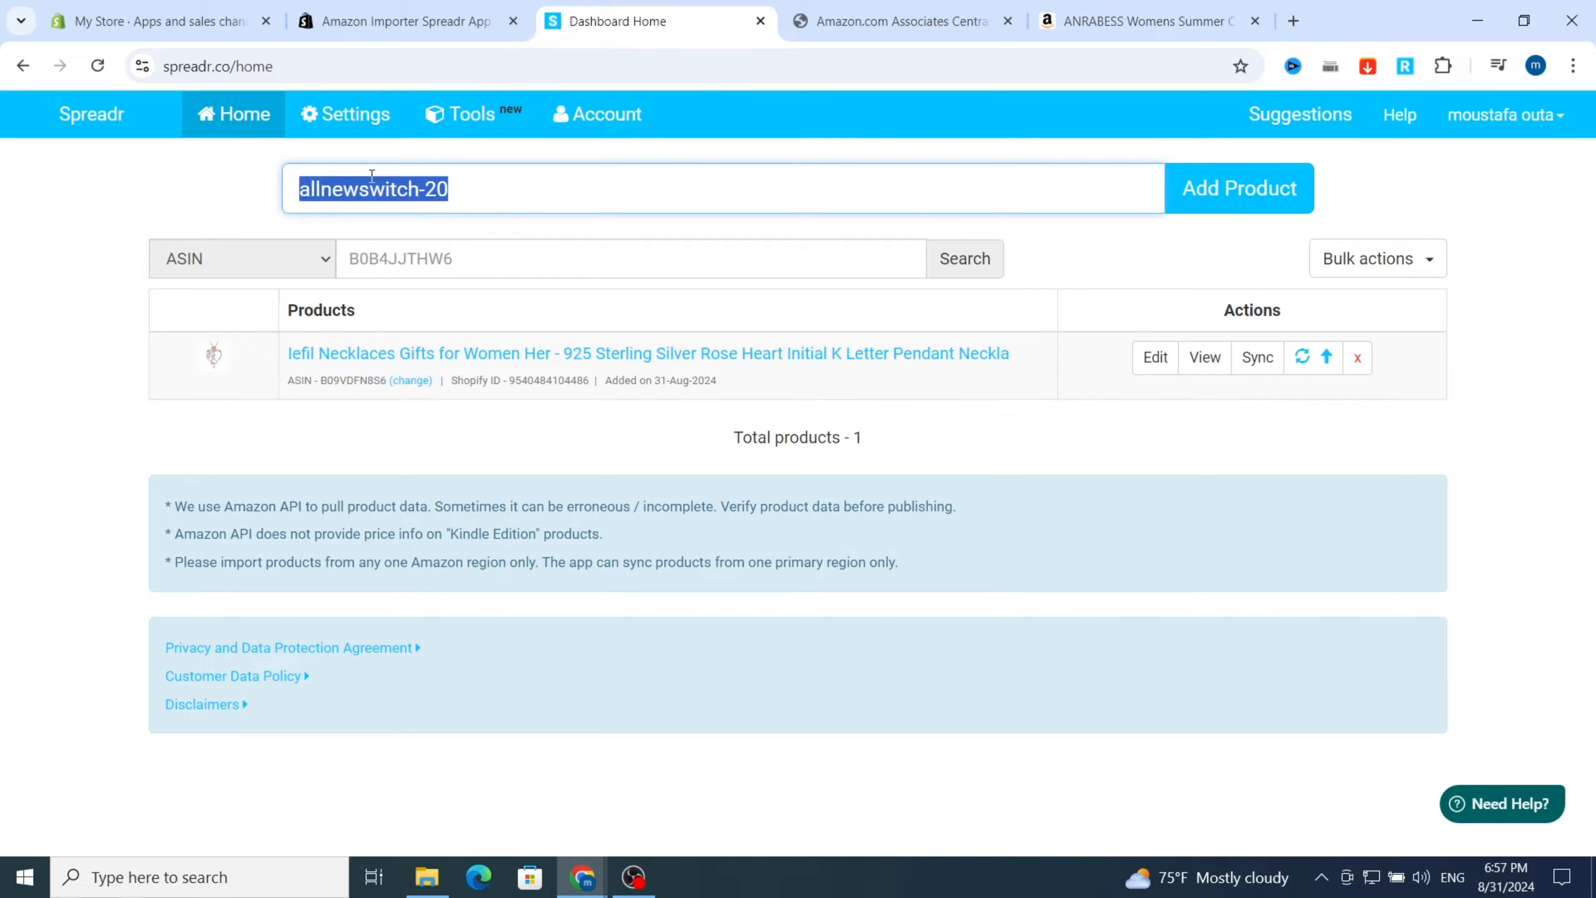
pyautogui.press('BackSpace')
# Step: Copy the ANRABESS dress's Amazon link again and add it as a product in Spreadr, closing the resulting dialog
pyautogui.click(1150, 20)
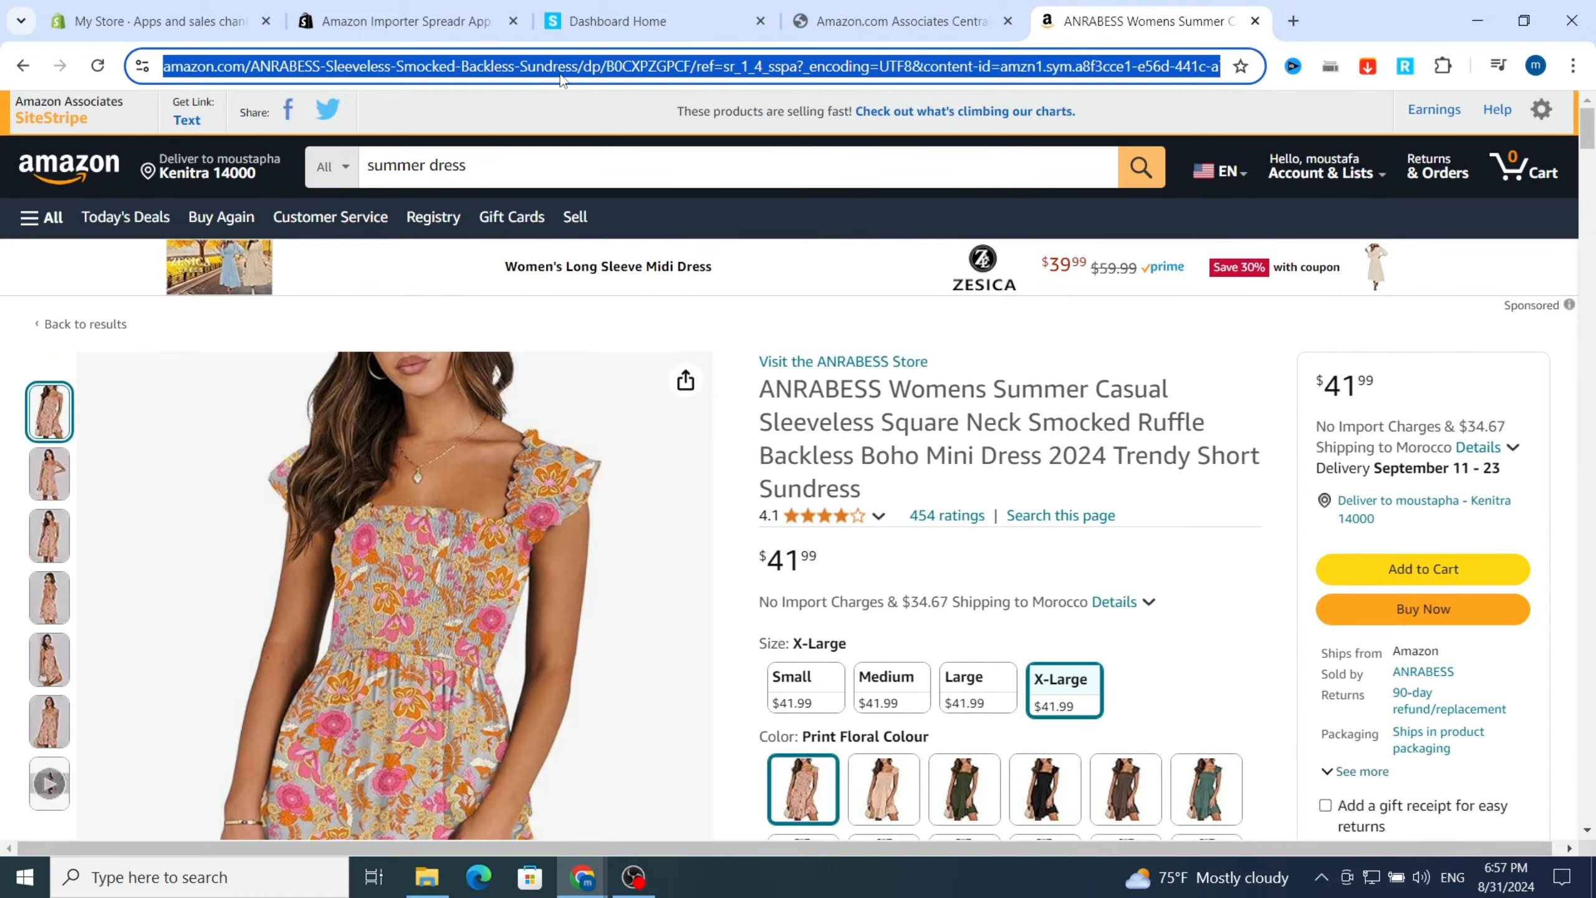
pyautogui.click(637, 25)
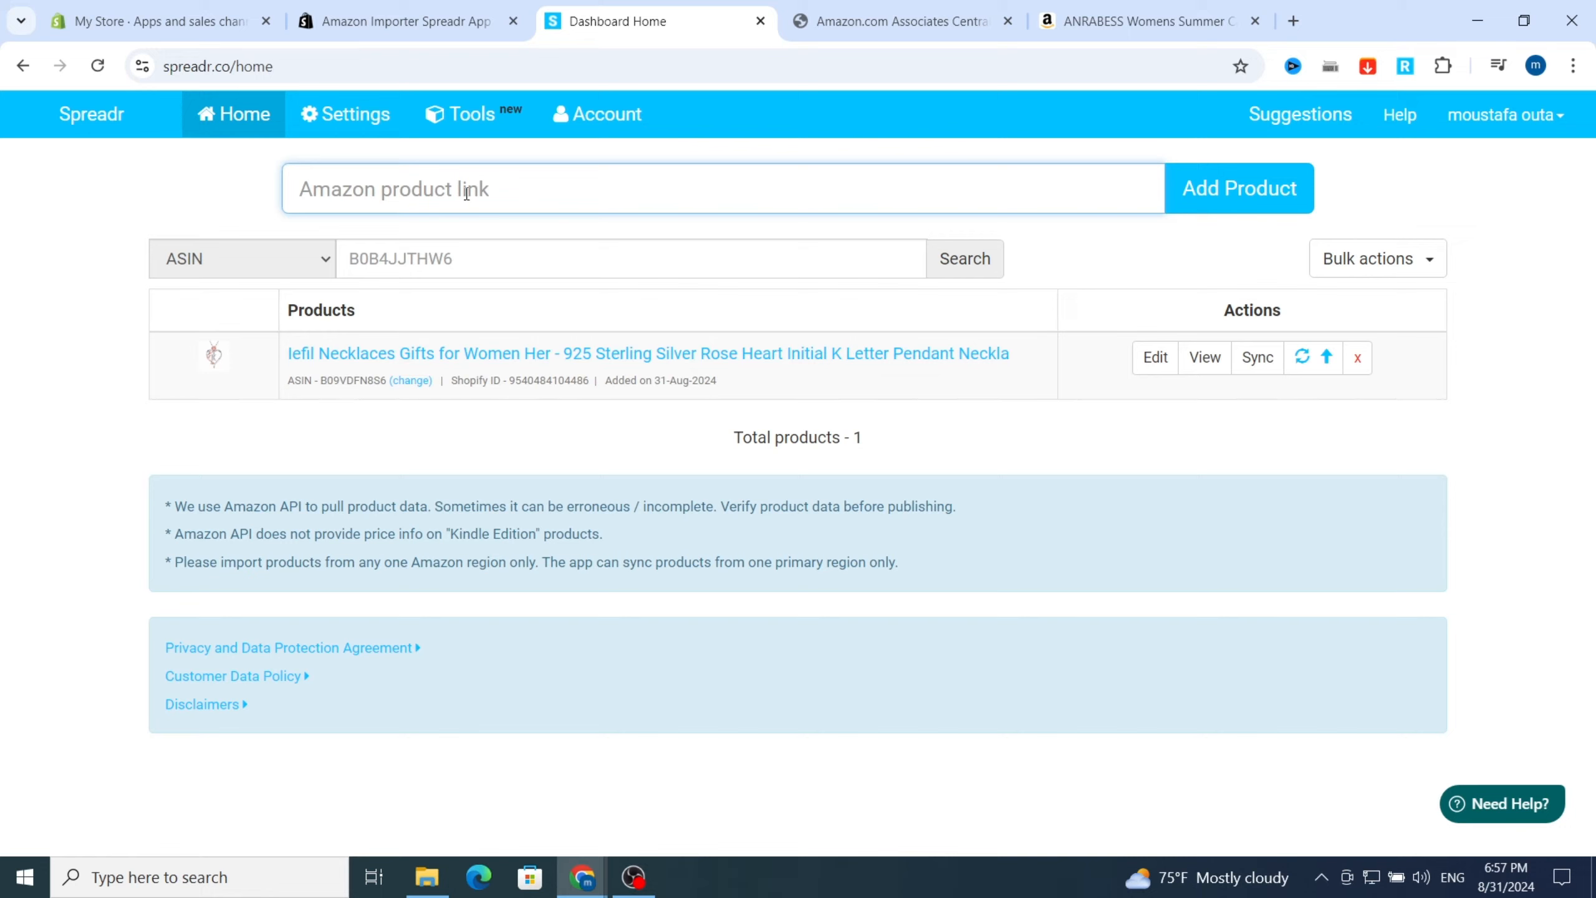
pyautogui.hotkey('ctrl', 'v')
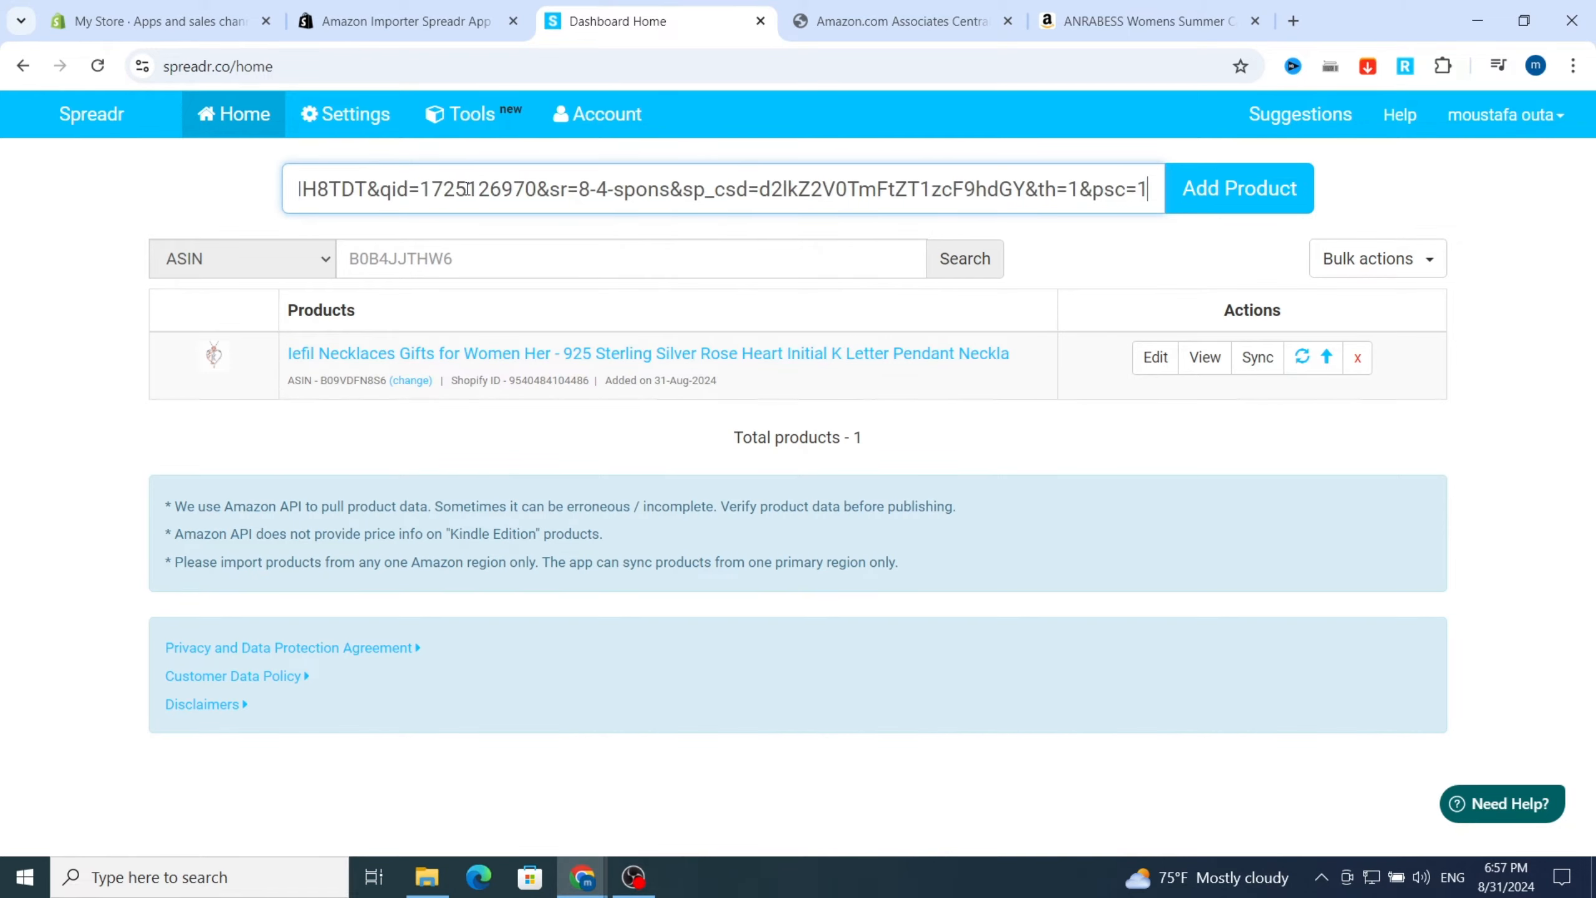
pyautogui.click(1227, 197)
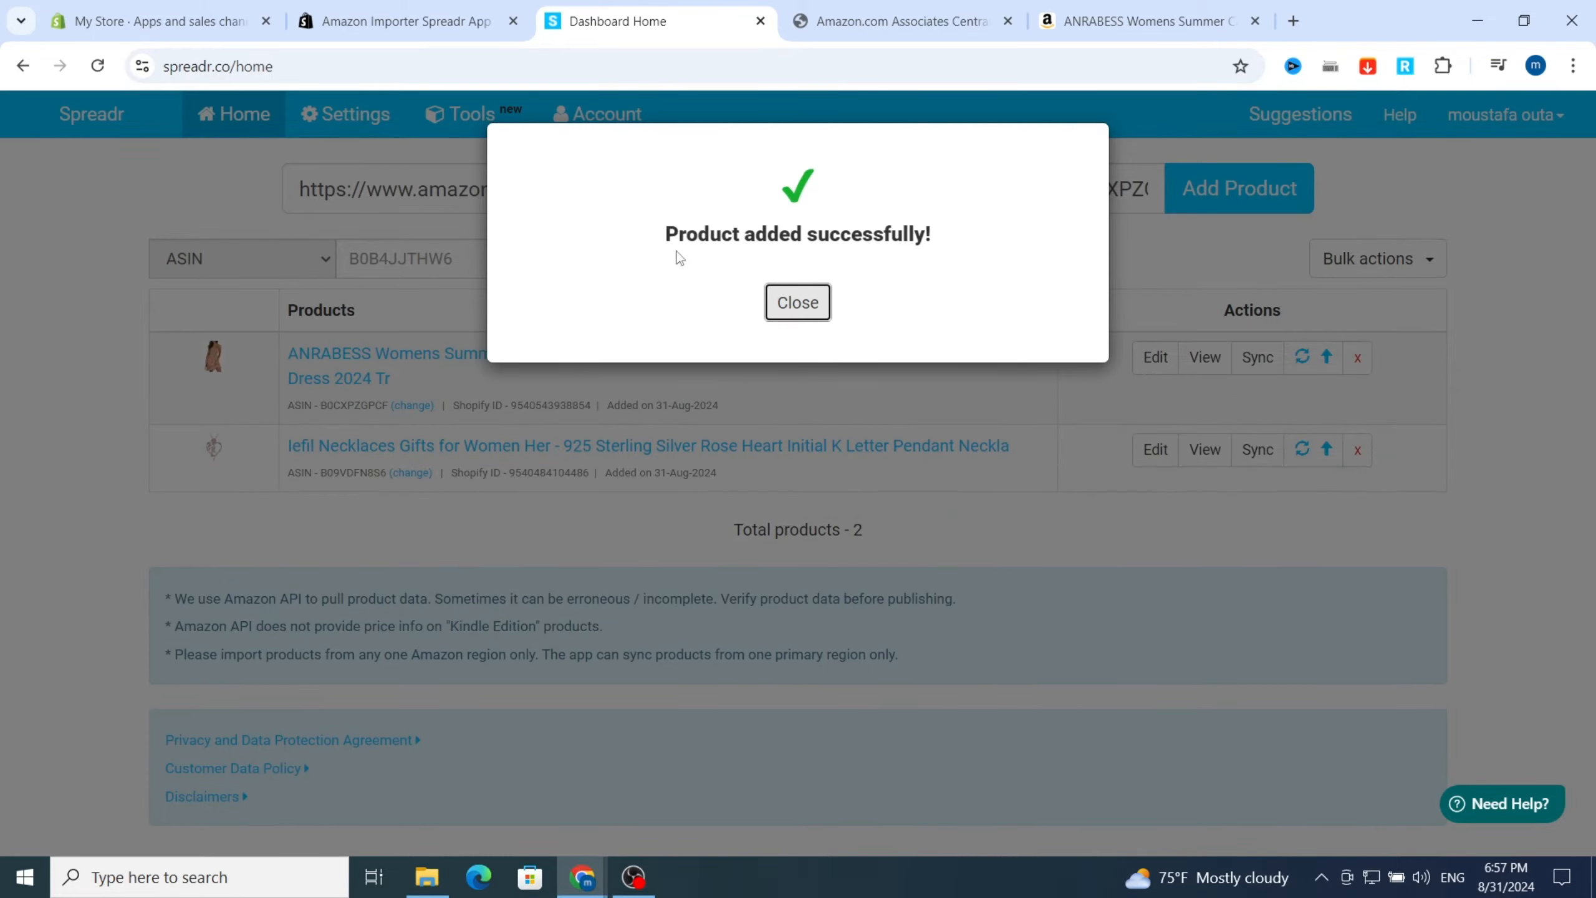
pyautogui.click(806, 306)
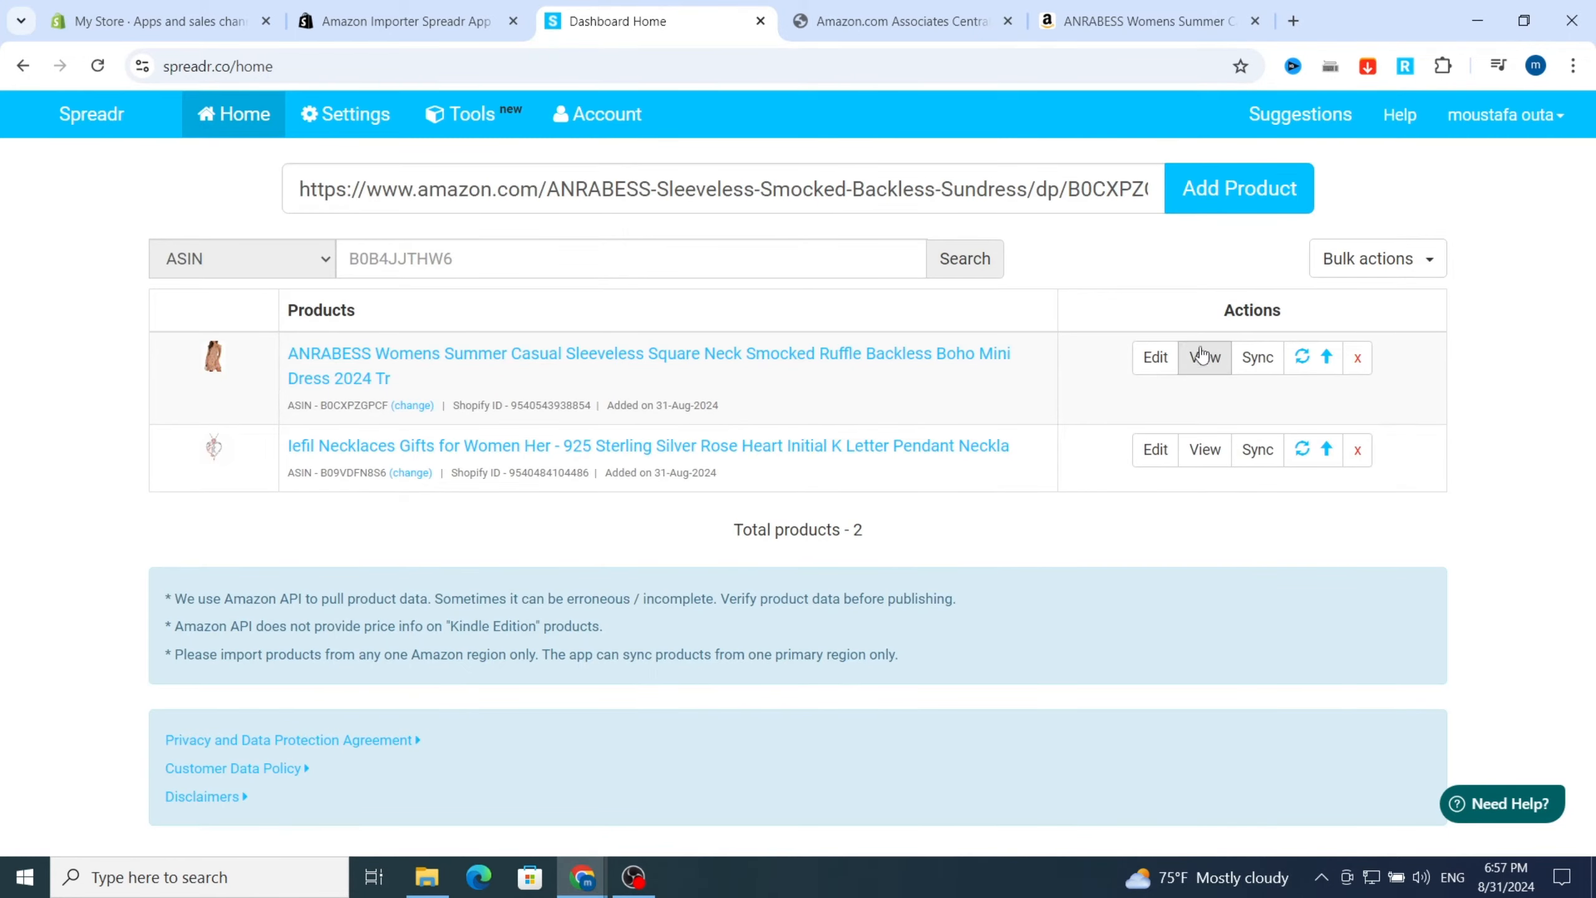
# Step: Open the imported ANRABESS dress for editing in Shopify and look over its product details
pyautogui.click(1155, 356)
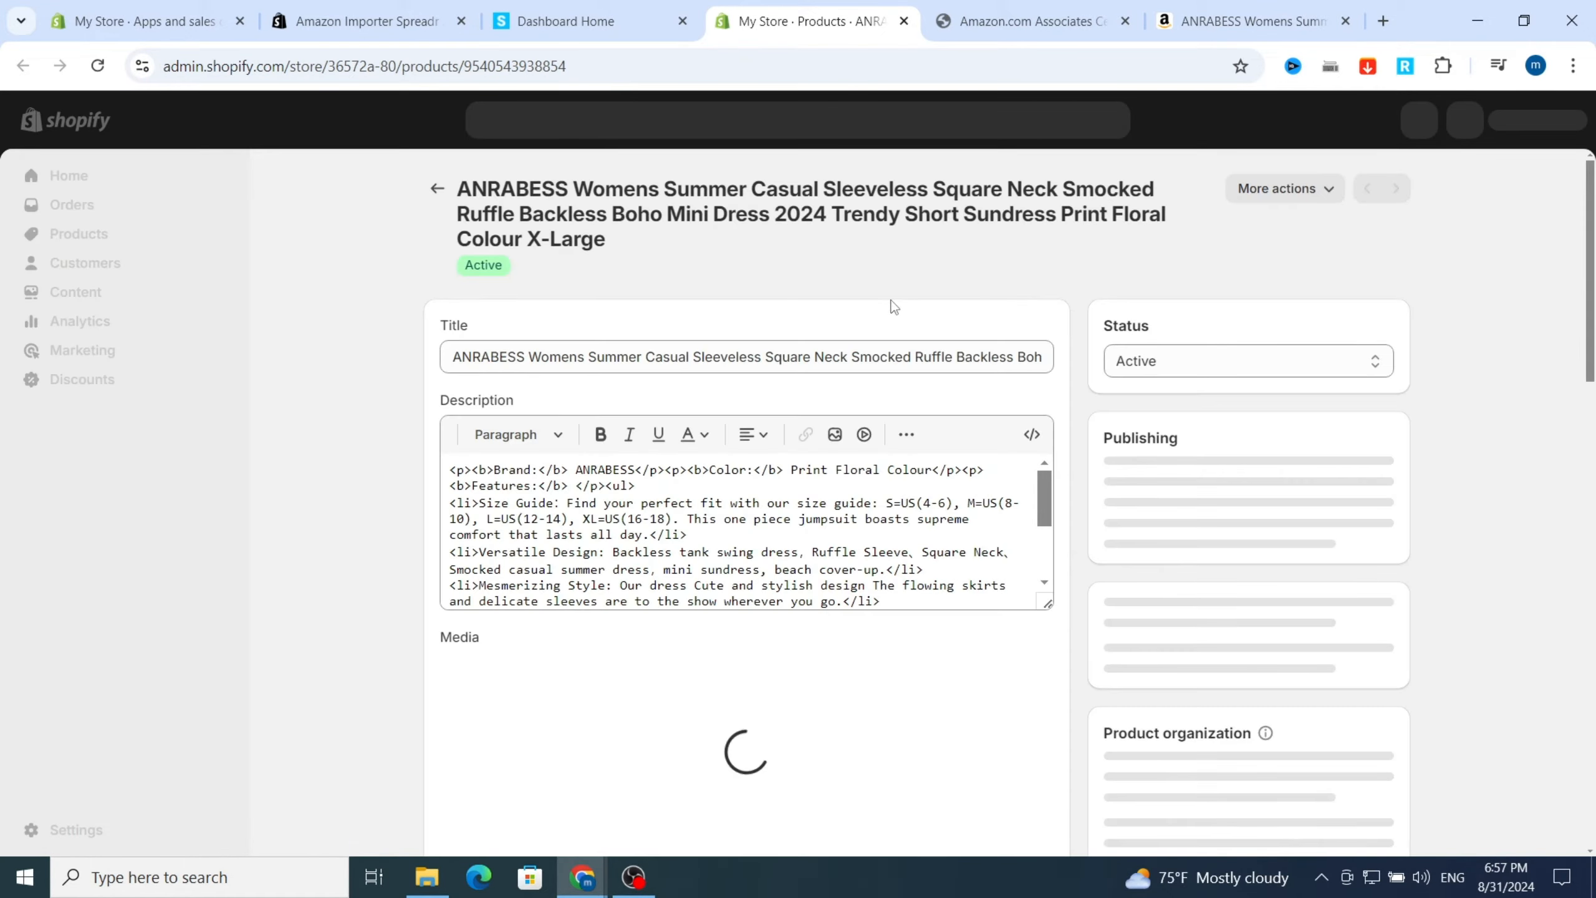
pyautogui.scroll(-2, 653, 515)
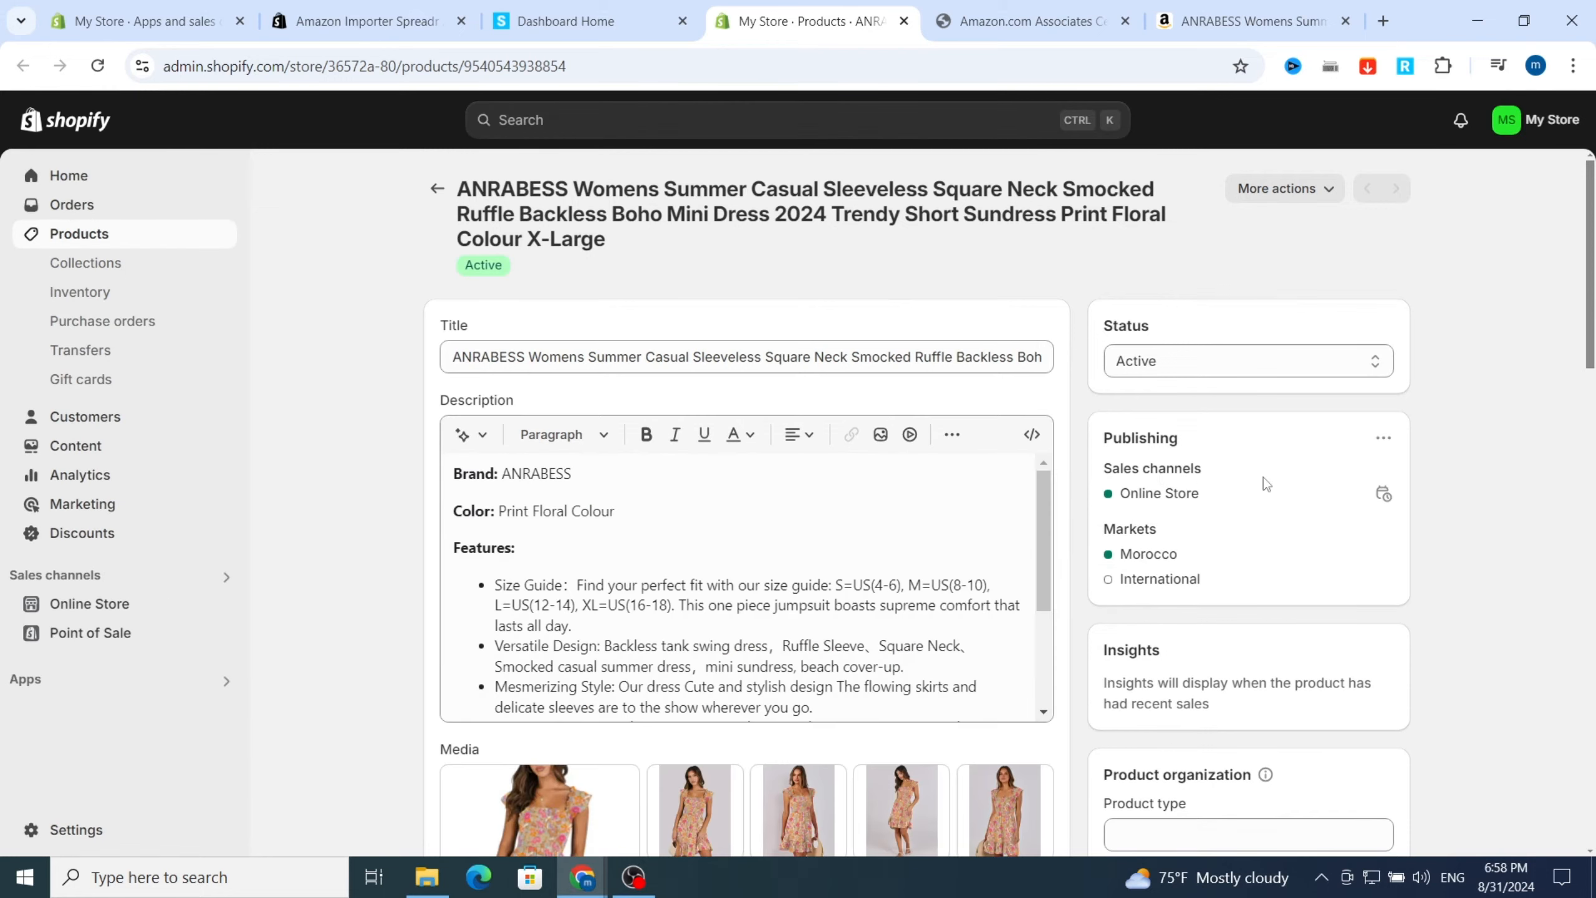
pyautogui.scroll(-3, 876, 691)
pyautogui.scroll(3, 884, 589)
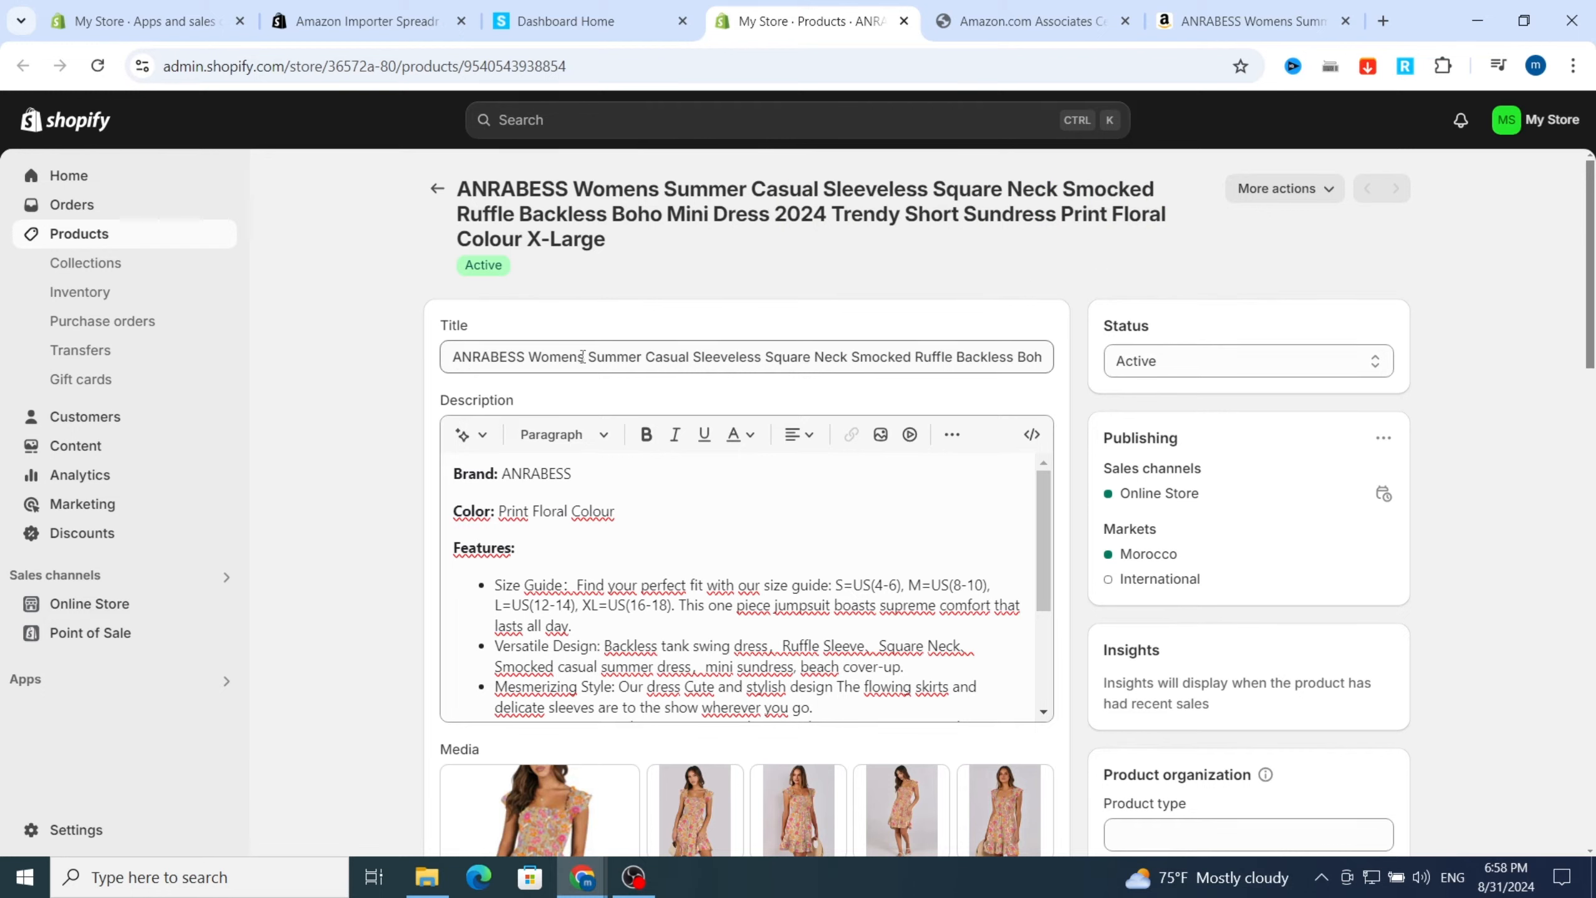
# Step: Shorten the product title to "Womens Summer Casual Sleeveless Square Neck Smocked"
pyautogui.moveTo(517, 354); pyautogui.dragTo(458, 367)
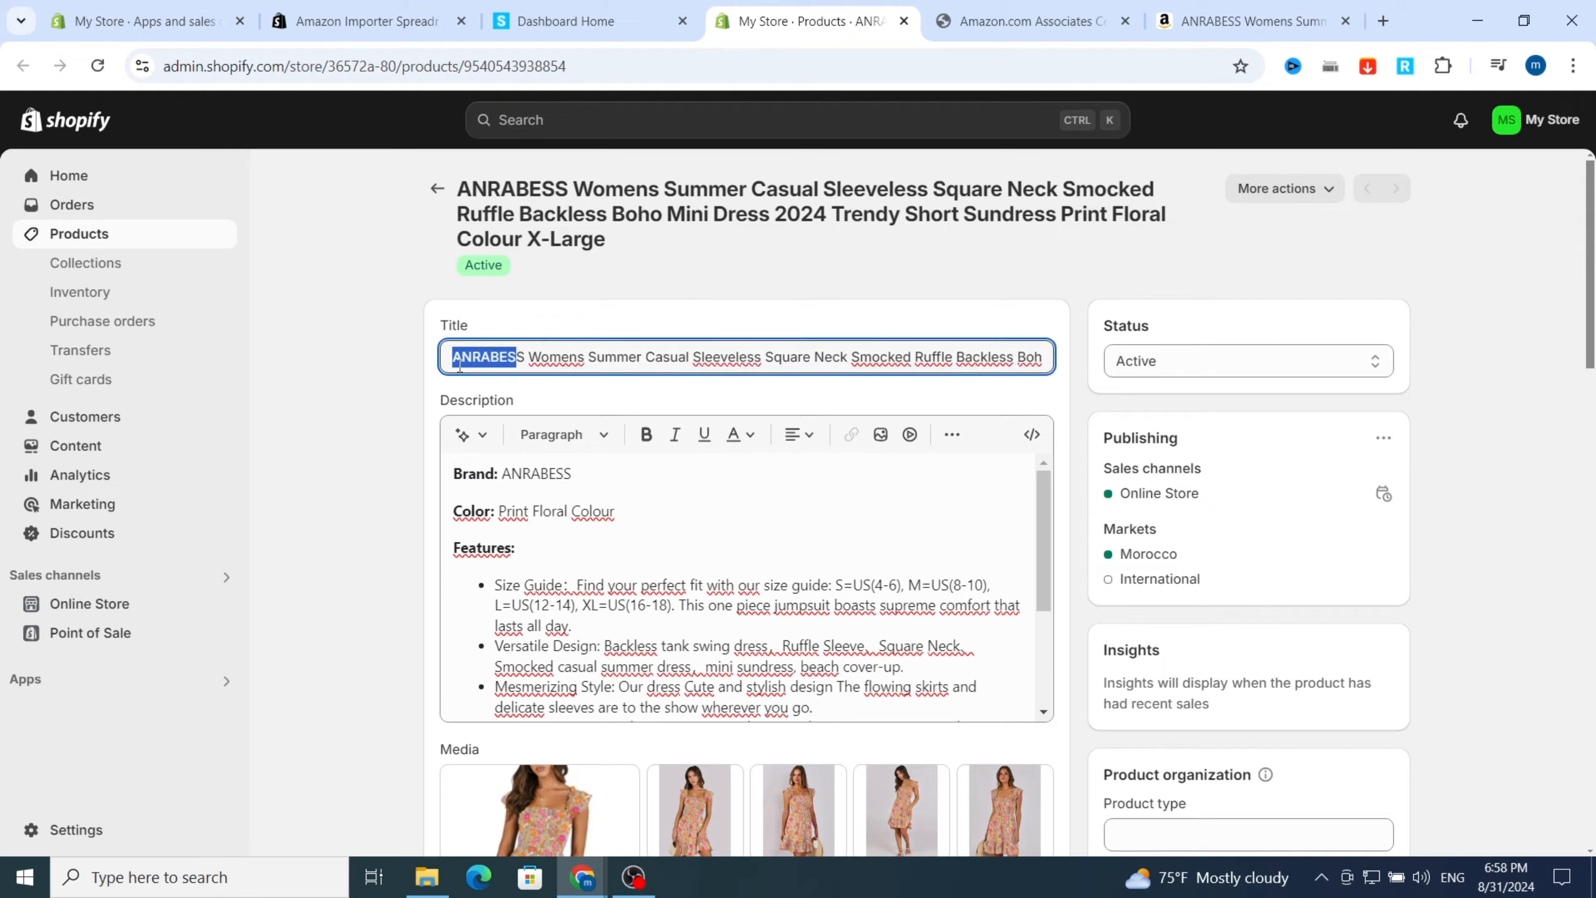
pyautogui.press('BackSpace')
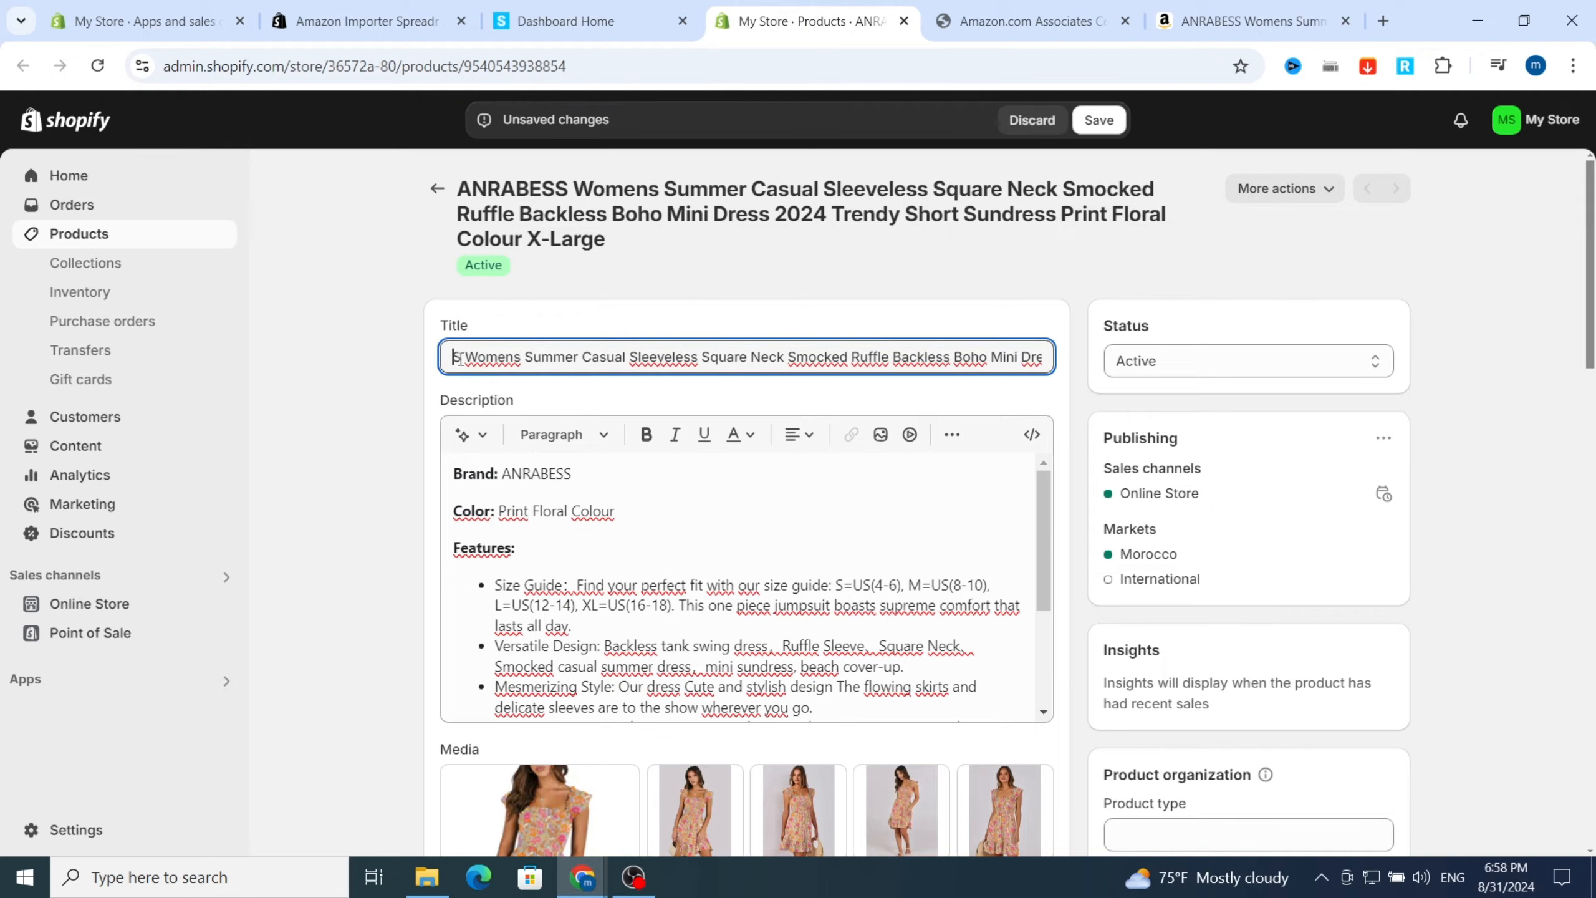
pyautogui.press('Delete')
pyautogui.press('Delete')
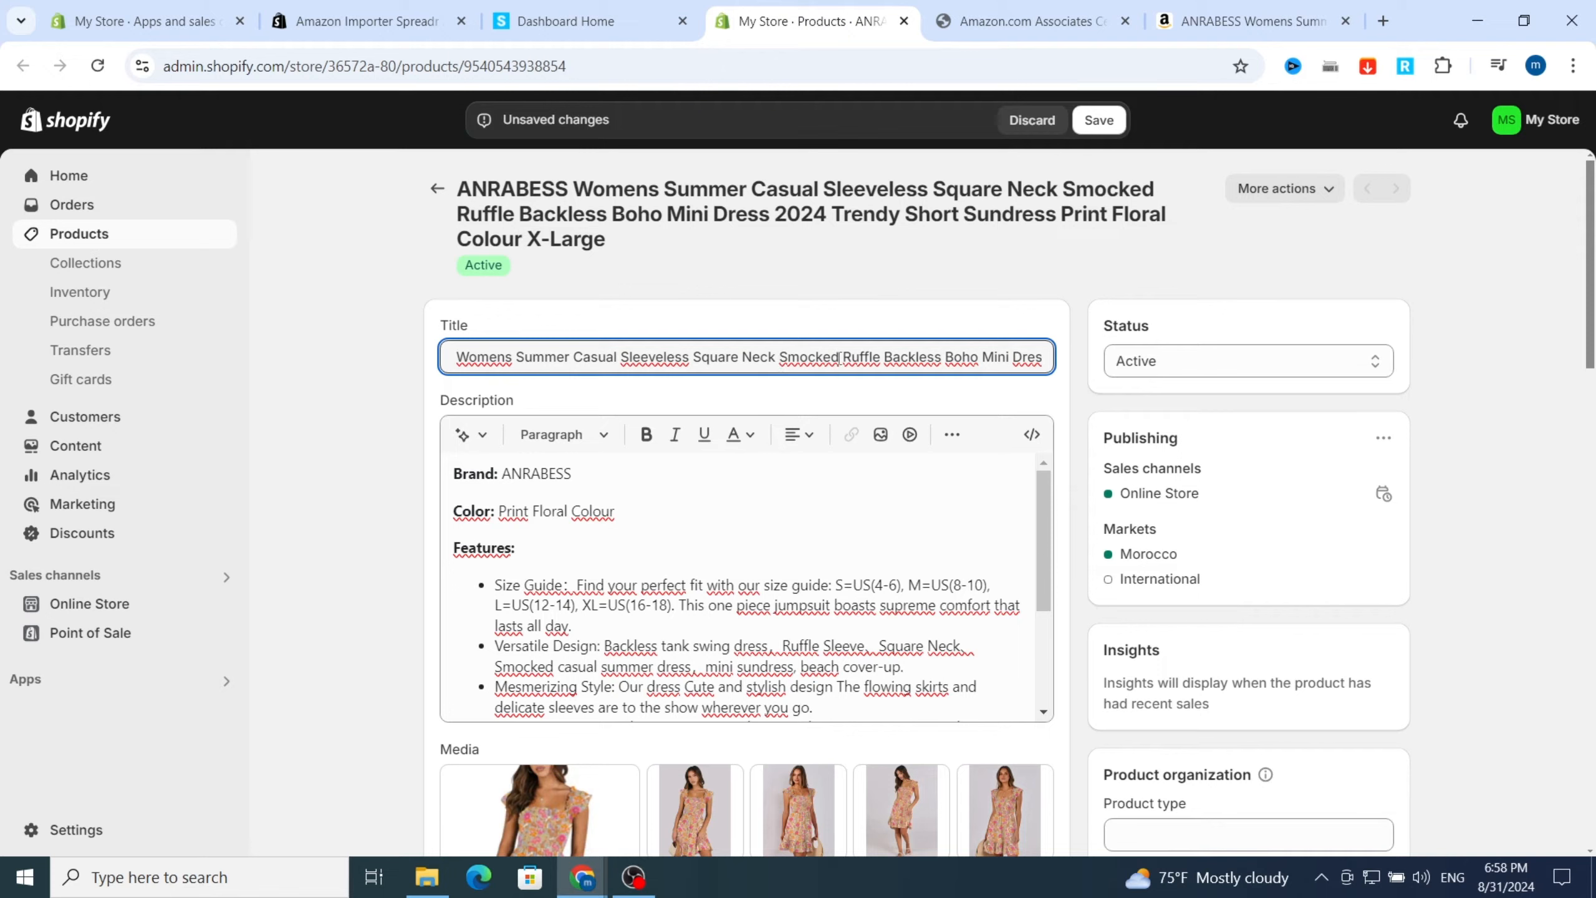
pyautogui.moveTo(846, 357); pyautogui.dragTo(1138, 365)
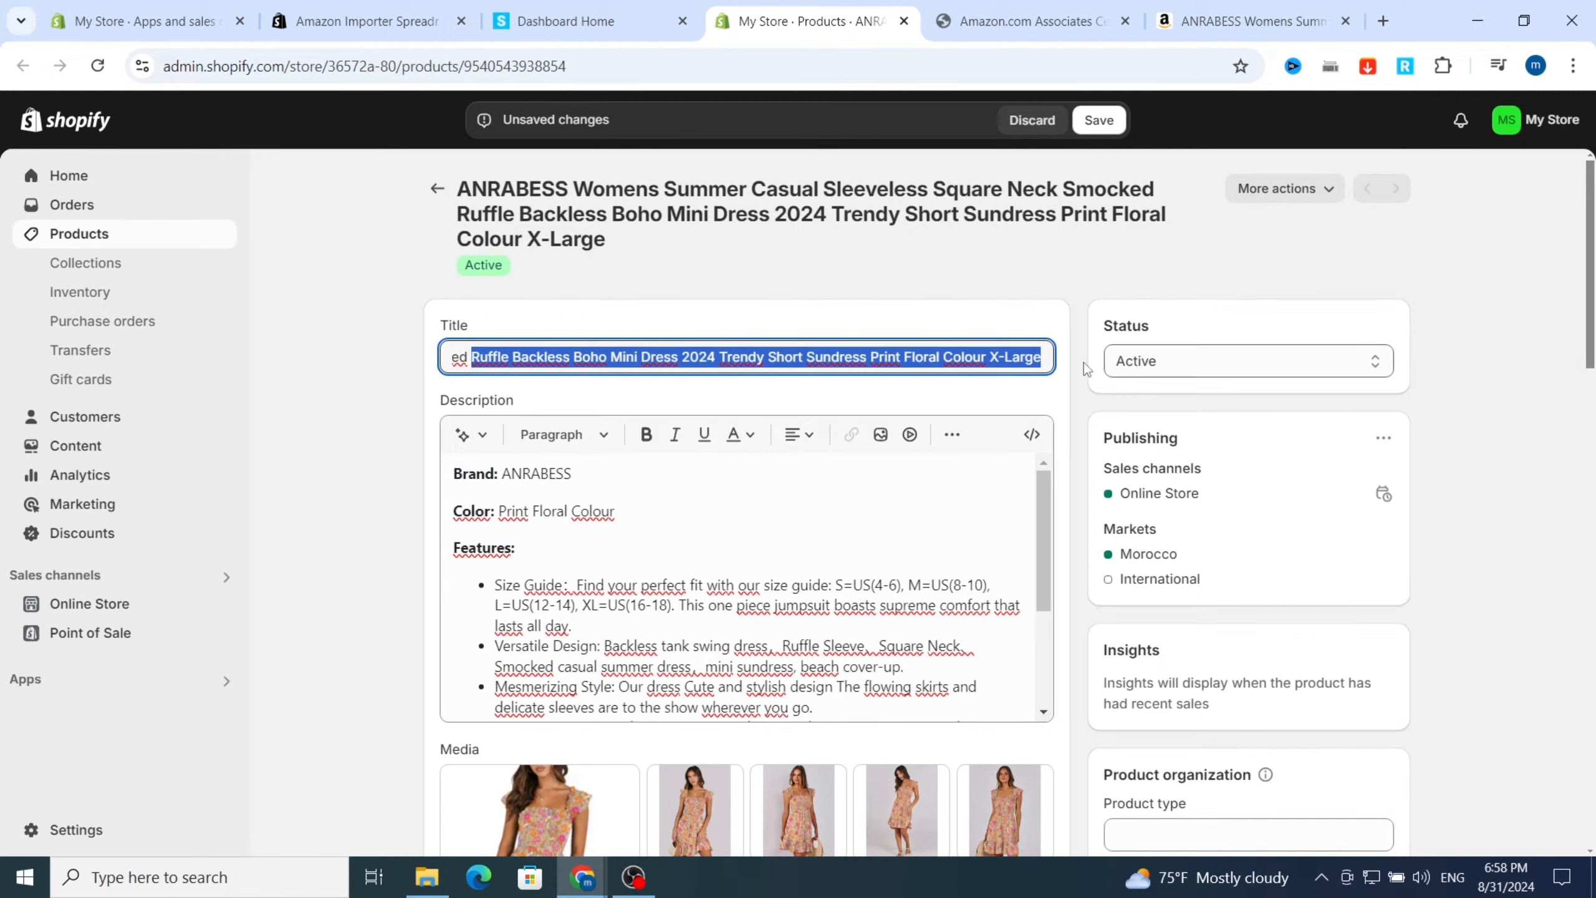
pyautogui.press('BackSpace')
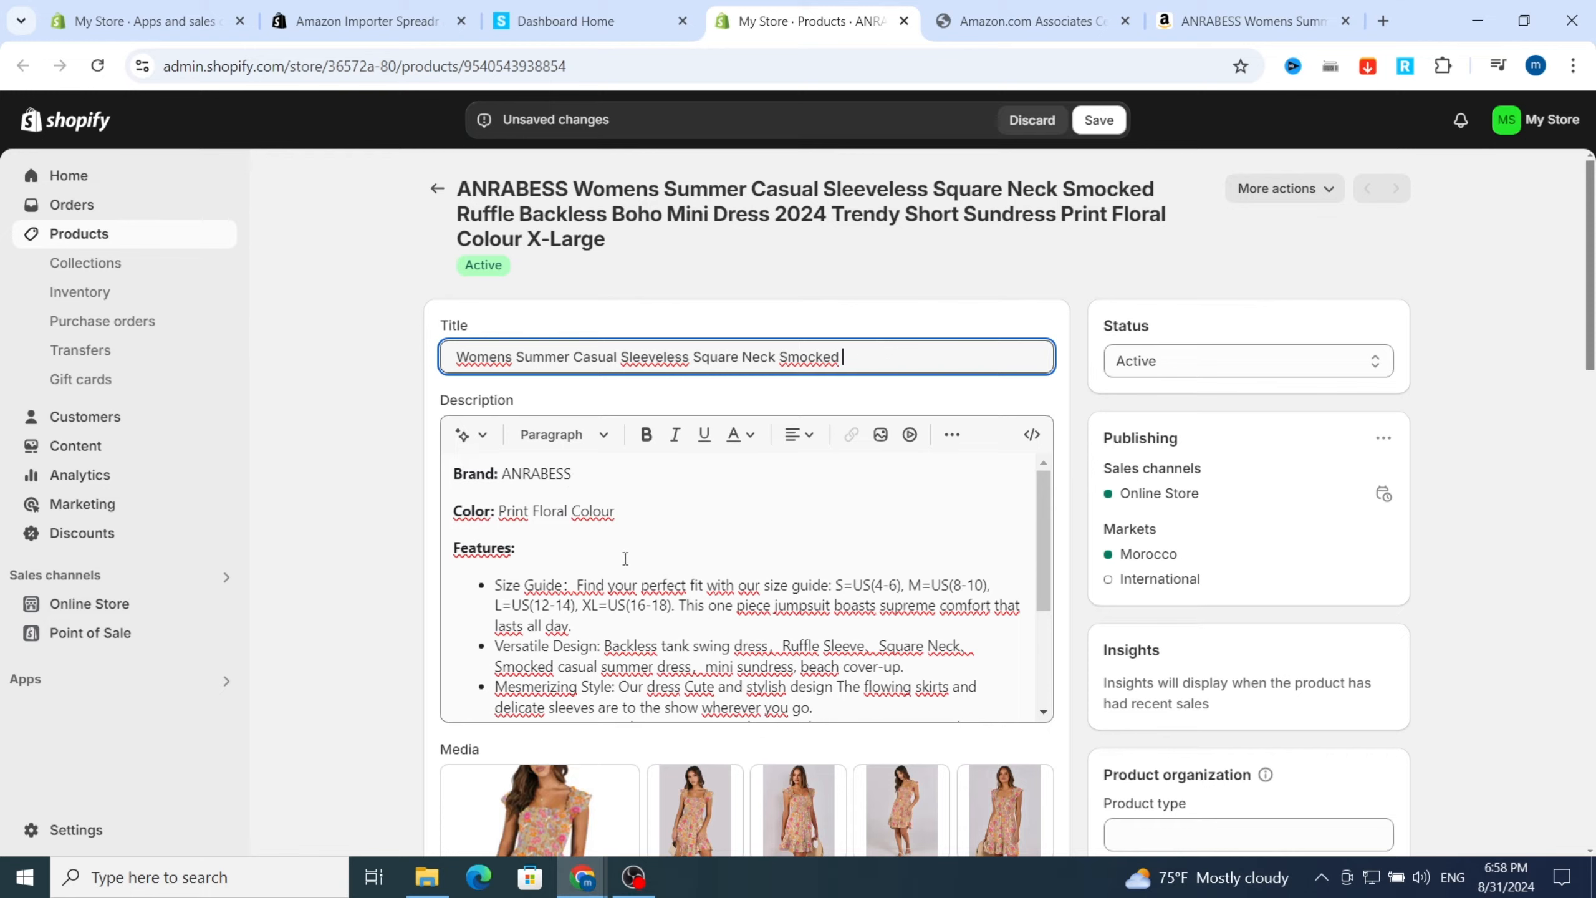
# Step: Review the product description and move the second media photo into first place as the main image
pyautogui.scroll(-3, 625, 558)
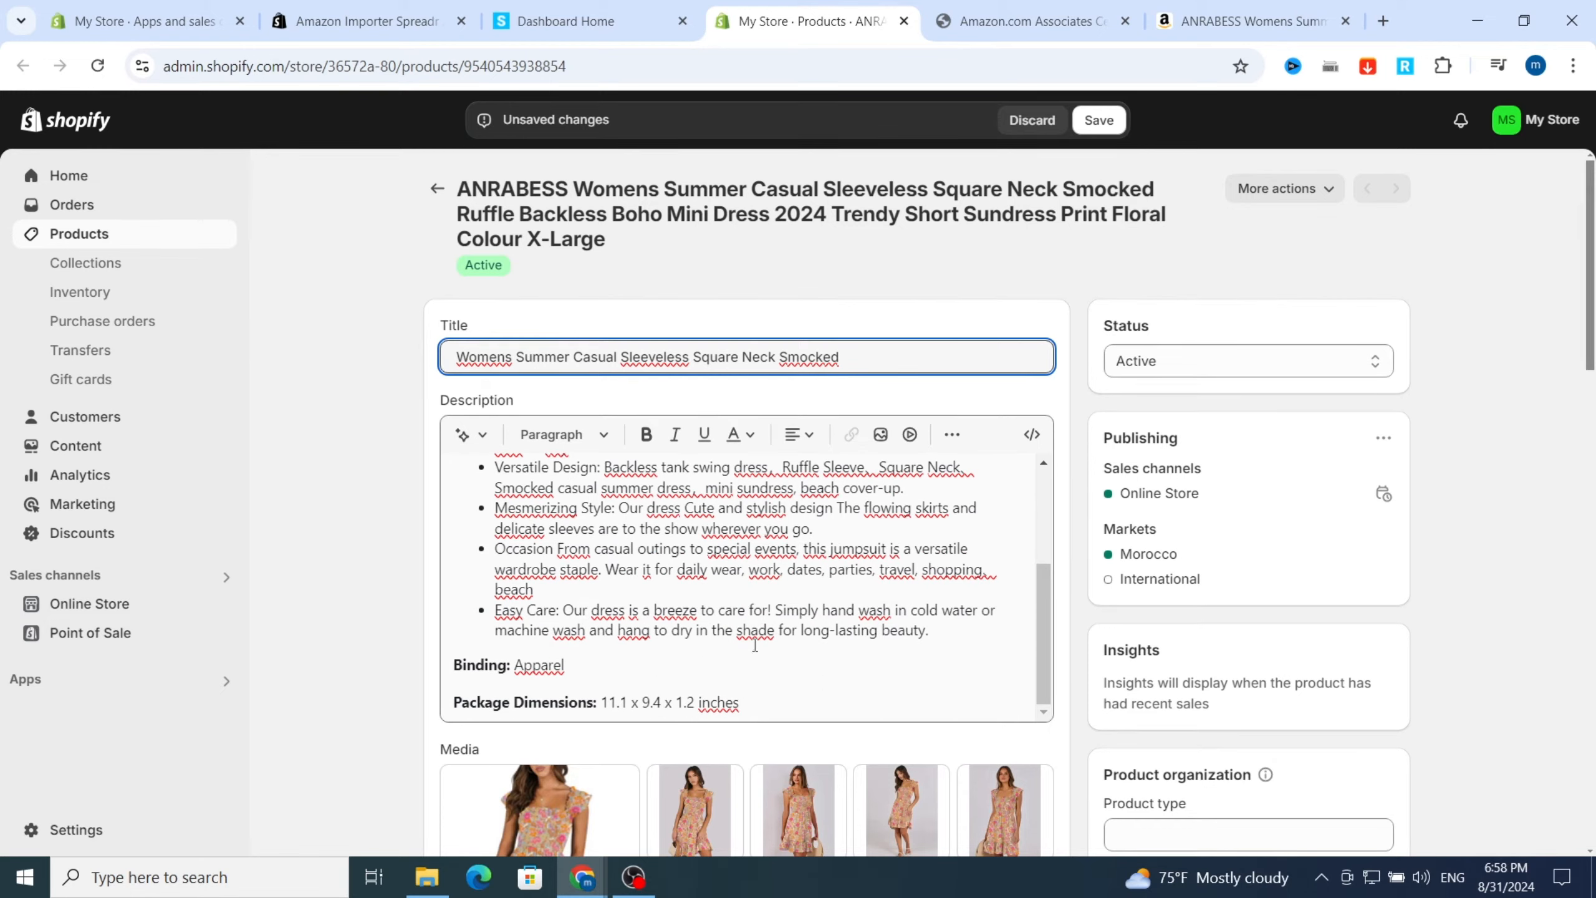
pyautogui.scroll(3, 755, 646)
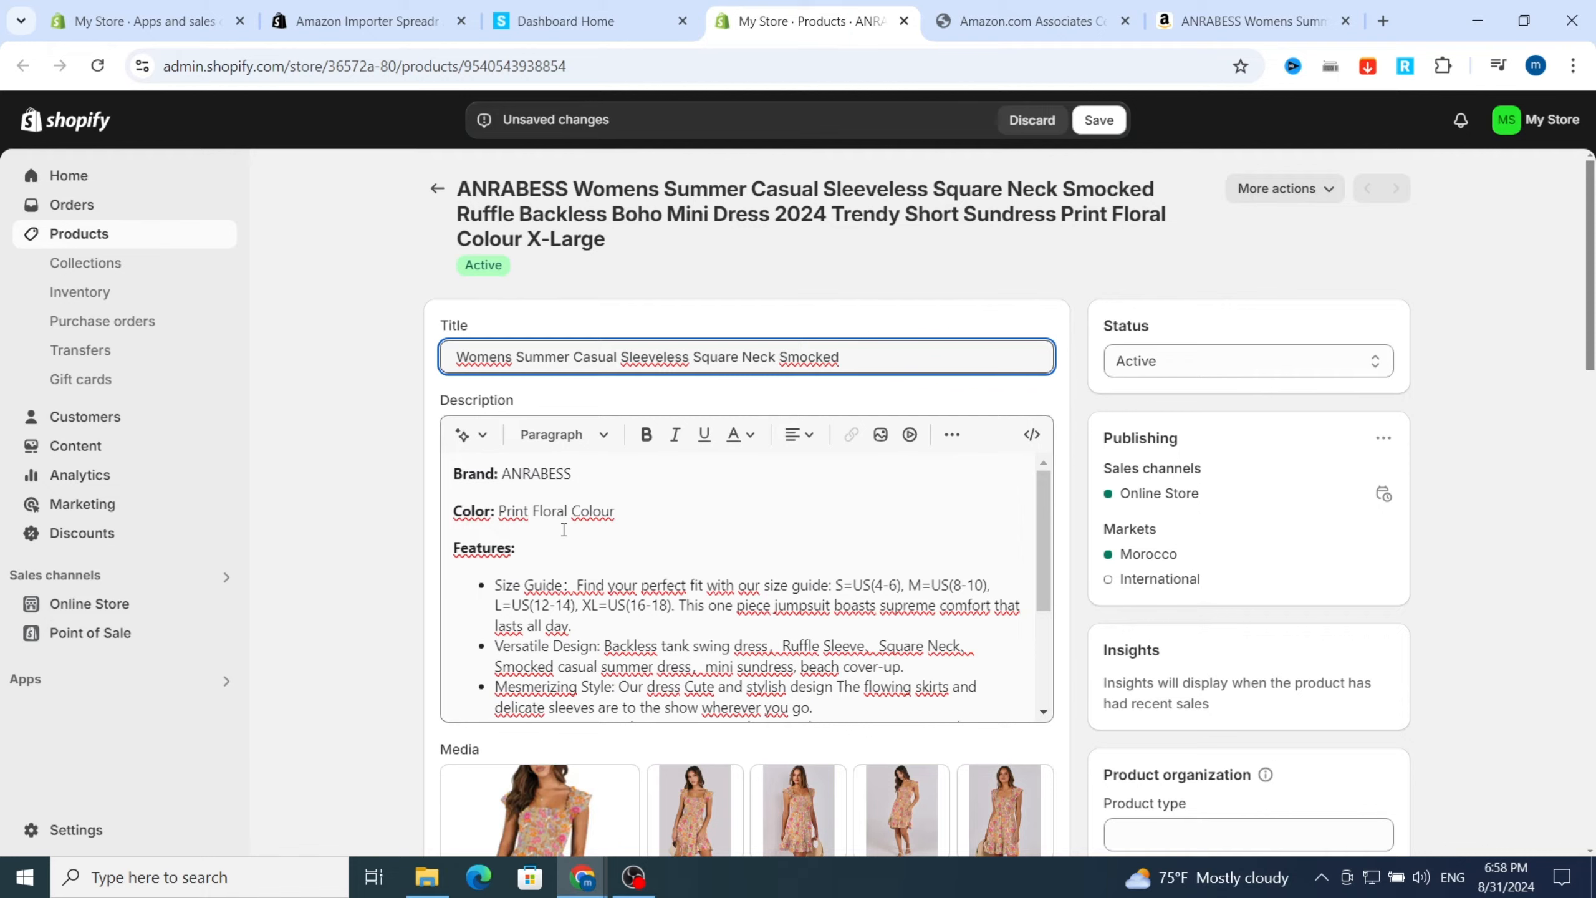
pyautogui.scroll(-8, 576, 535)
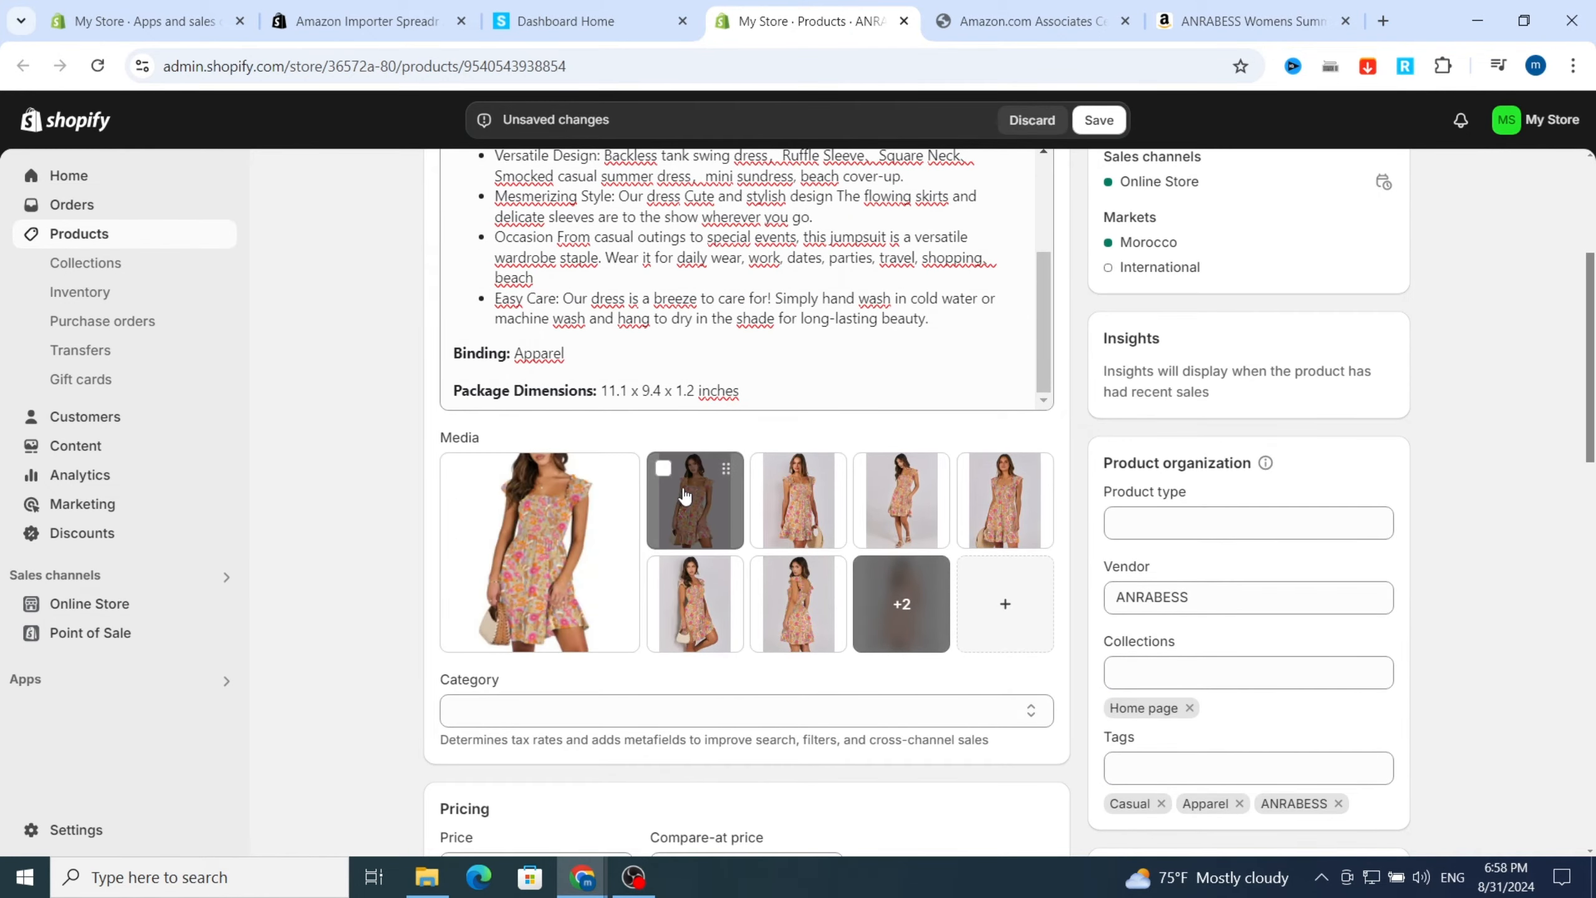
pyautogui.moveTo(685, 496); pyautogui.dragTo(517, 526)
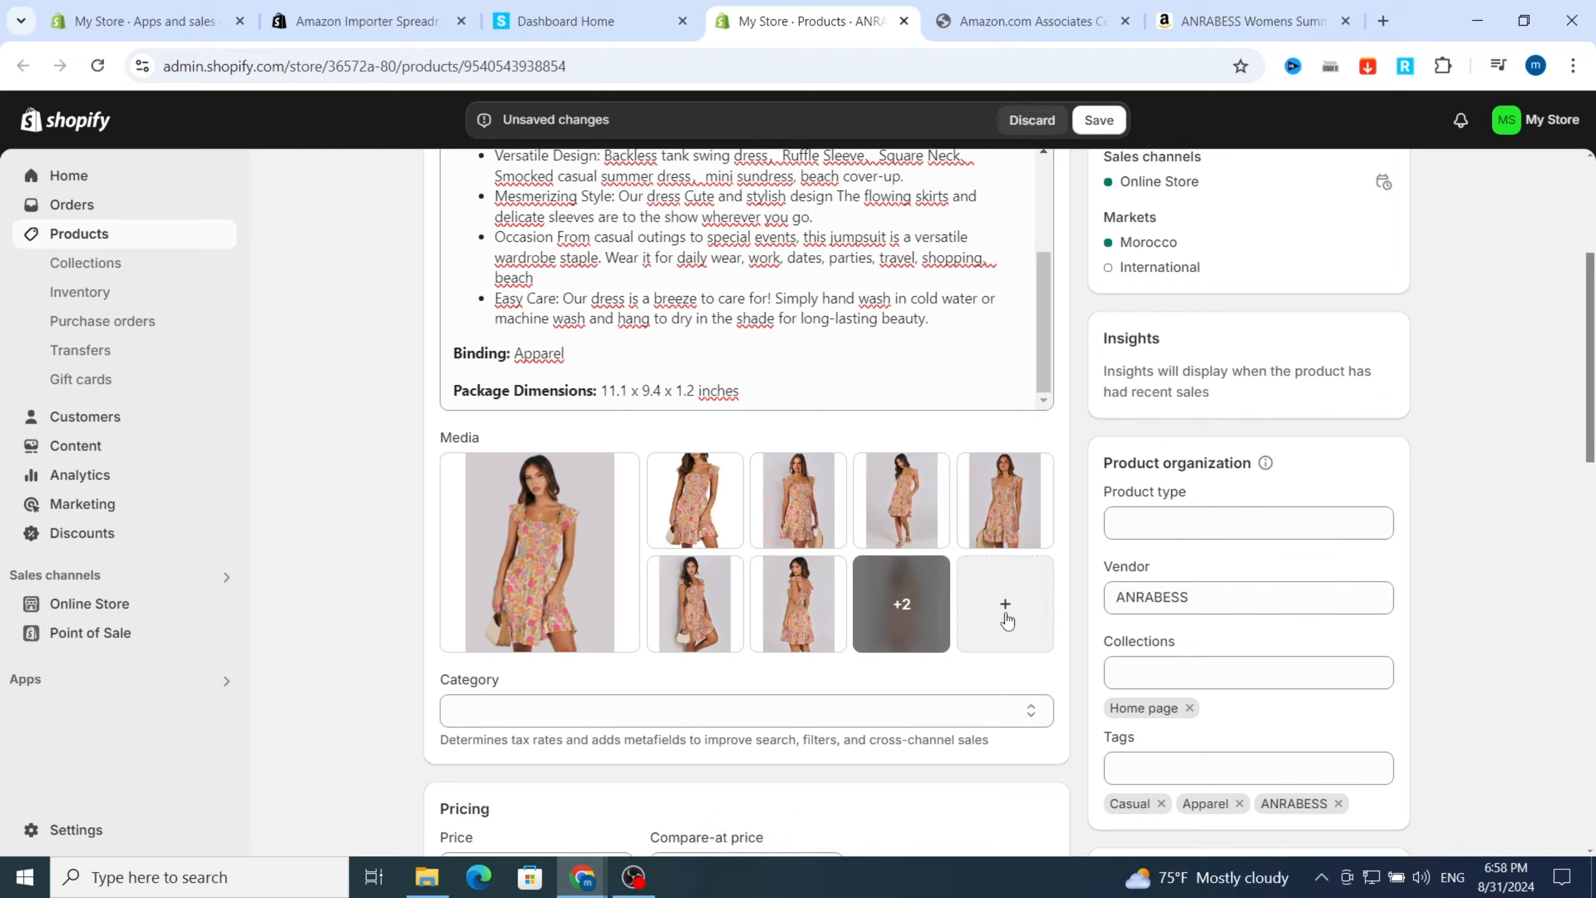
# Step: Search the product categories for "clo" and set the category to Closet Rods in Closets
pyautogui.click(525, 712)
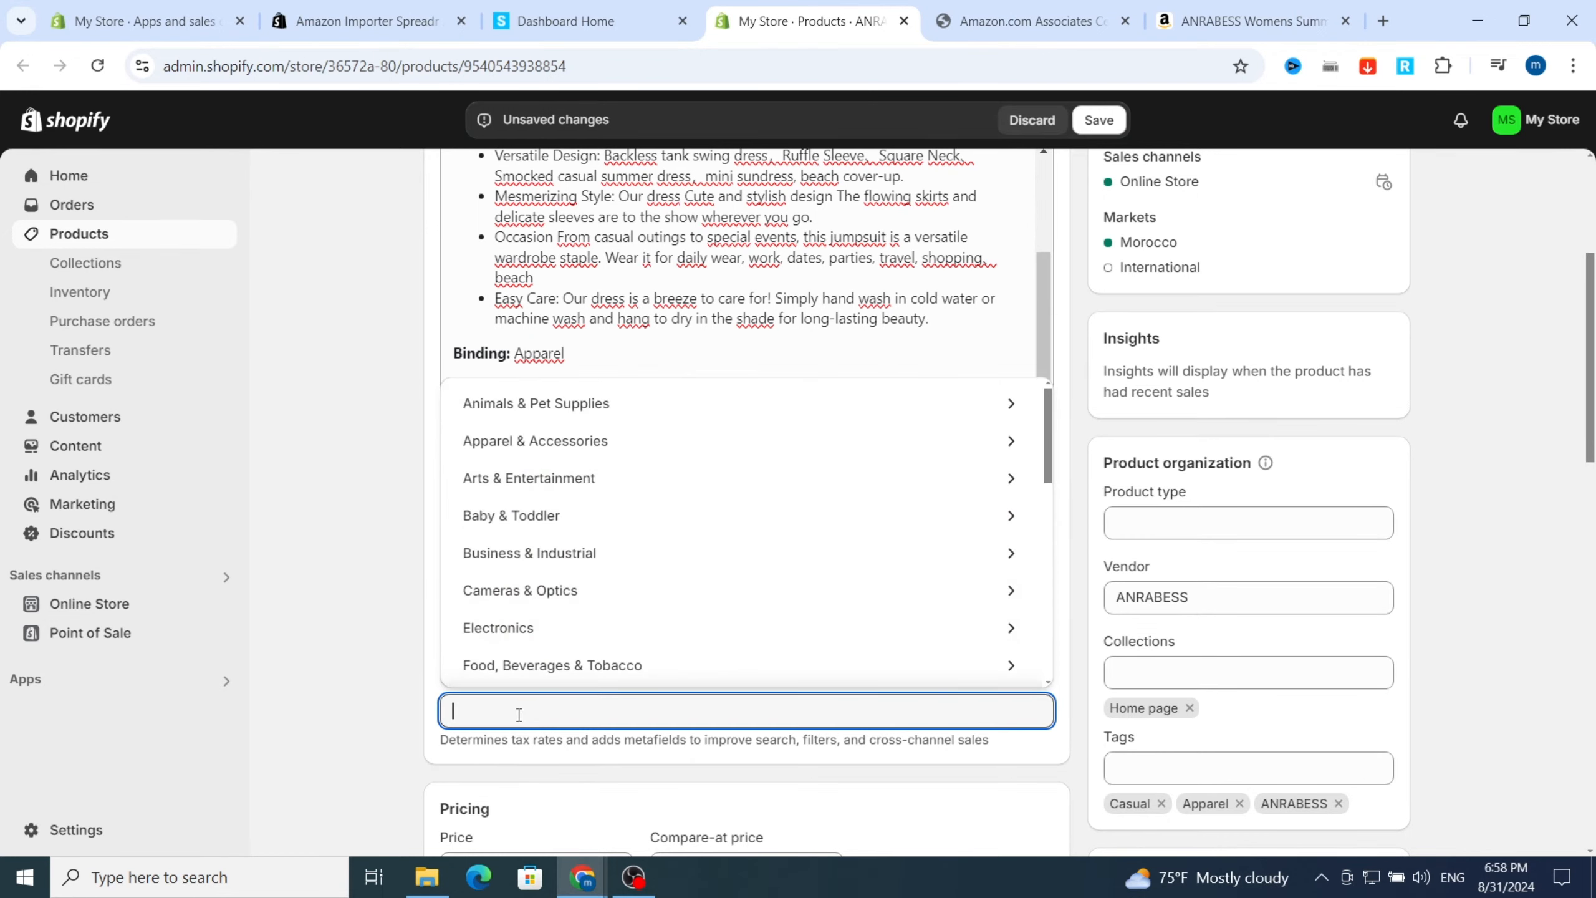
pyautogui.write('c')
pyautogui.press('BackSpace')
pyautogui.write('c')
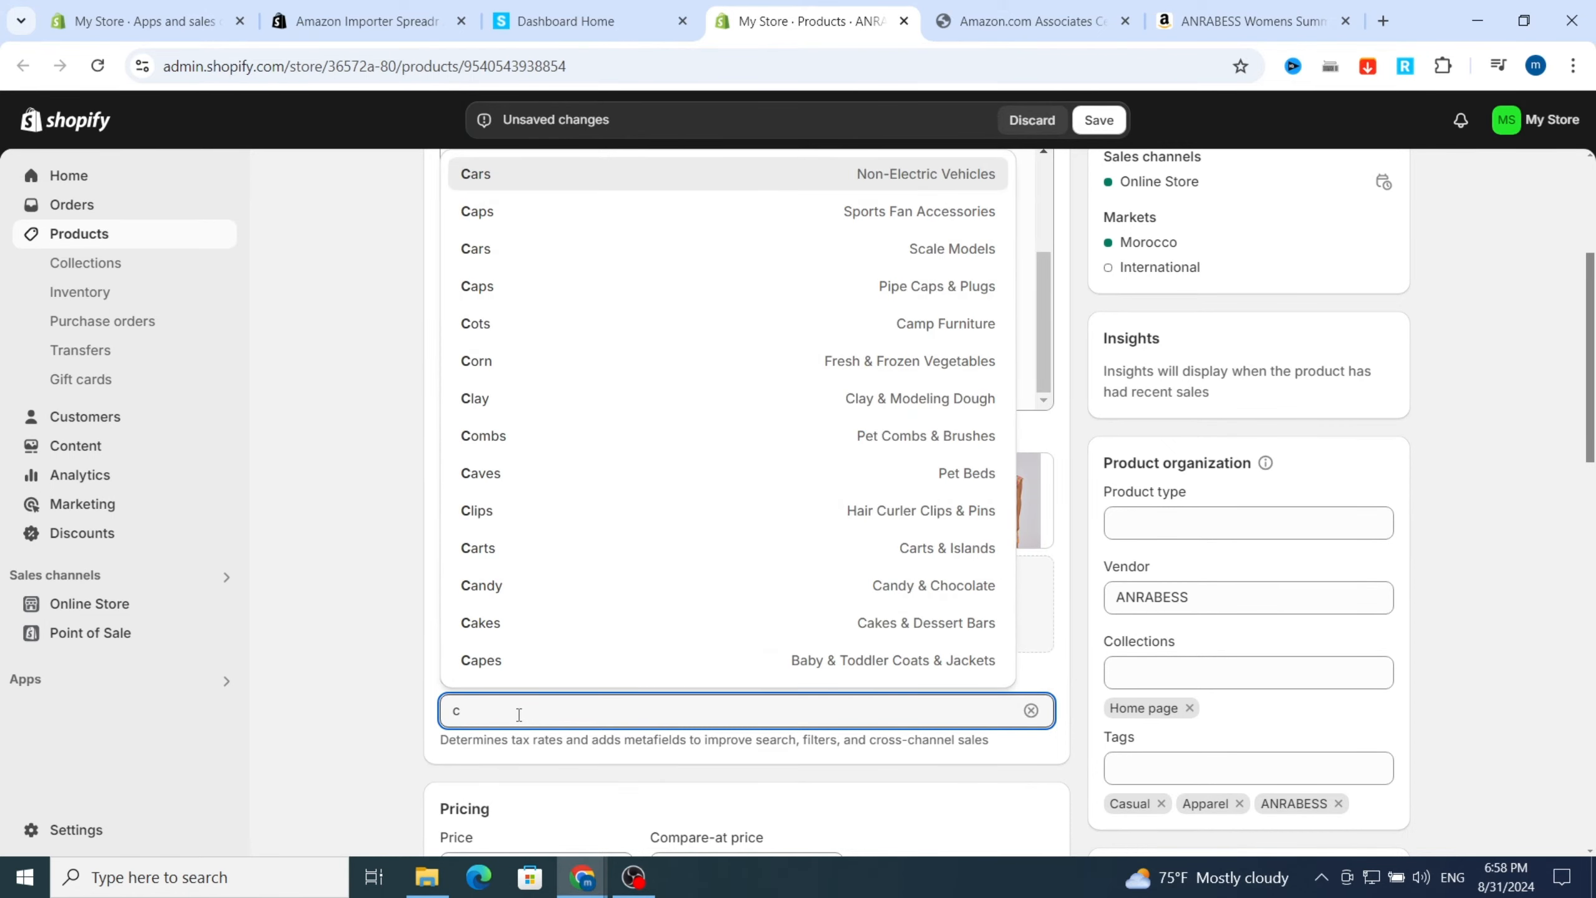
pyautogui.write('lo')
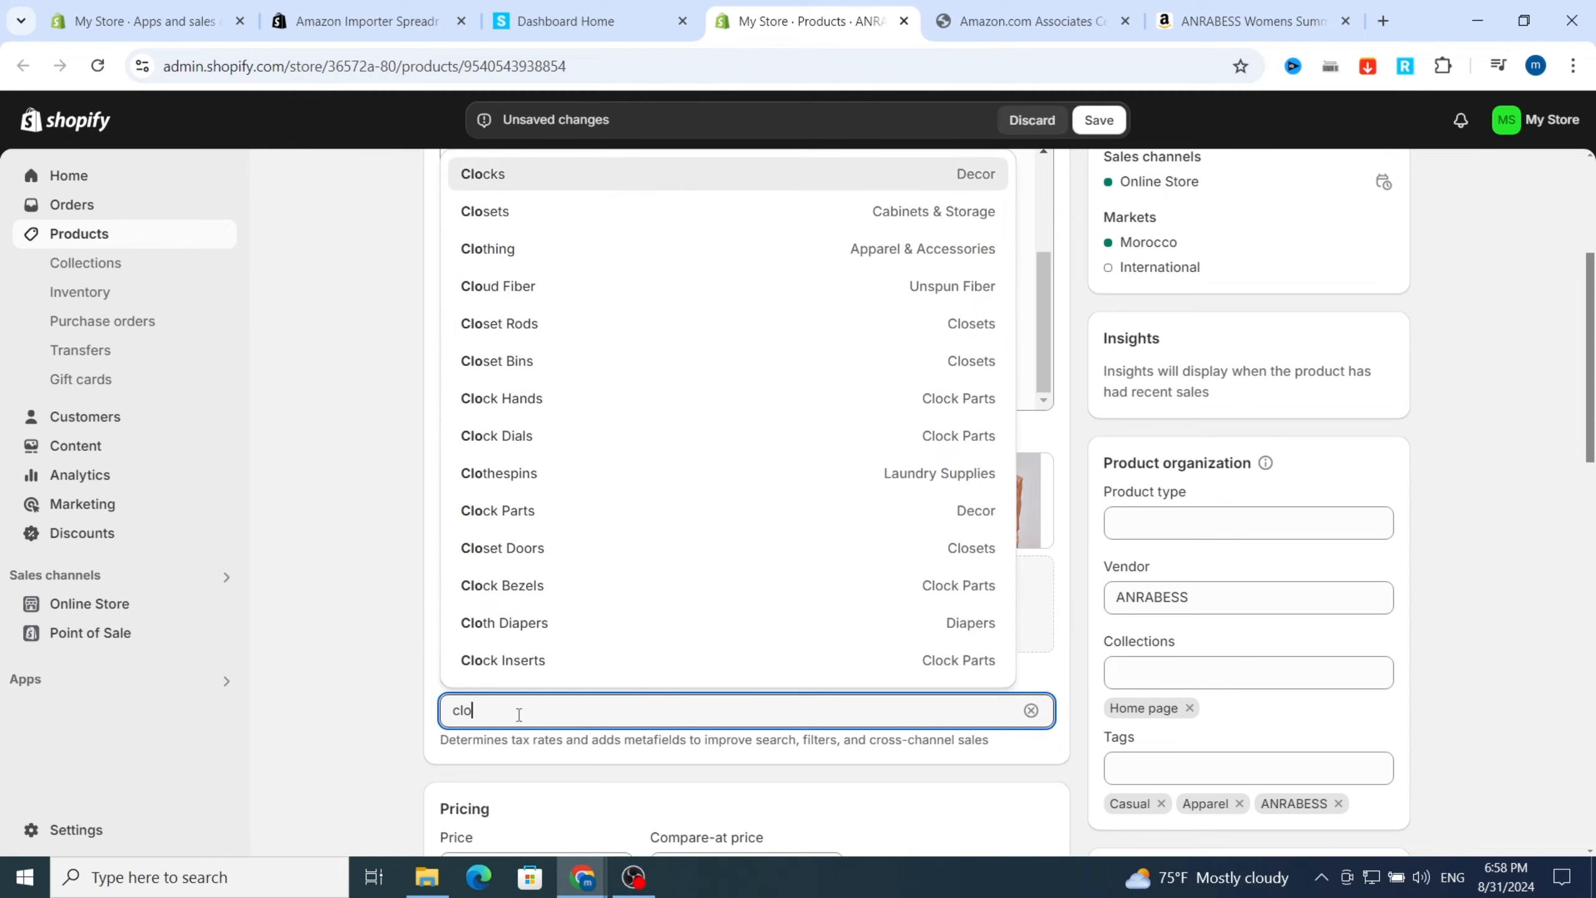
pyautogui.click(517, 323)
# Step: Set the product's price to $699
pyautogui.scroll(-3, 295, 589)
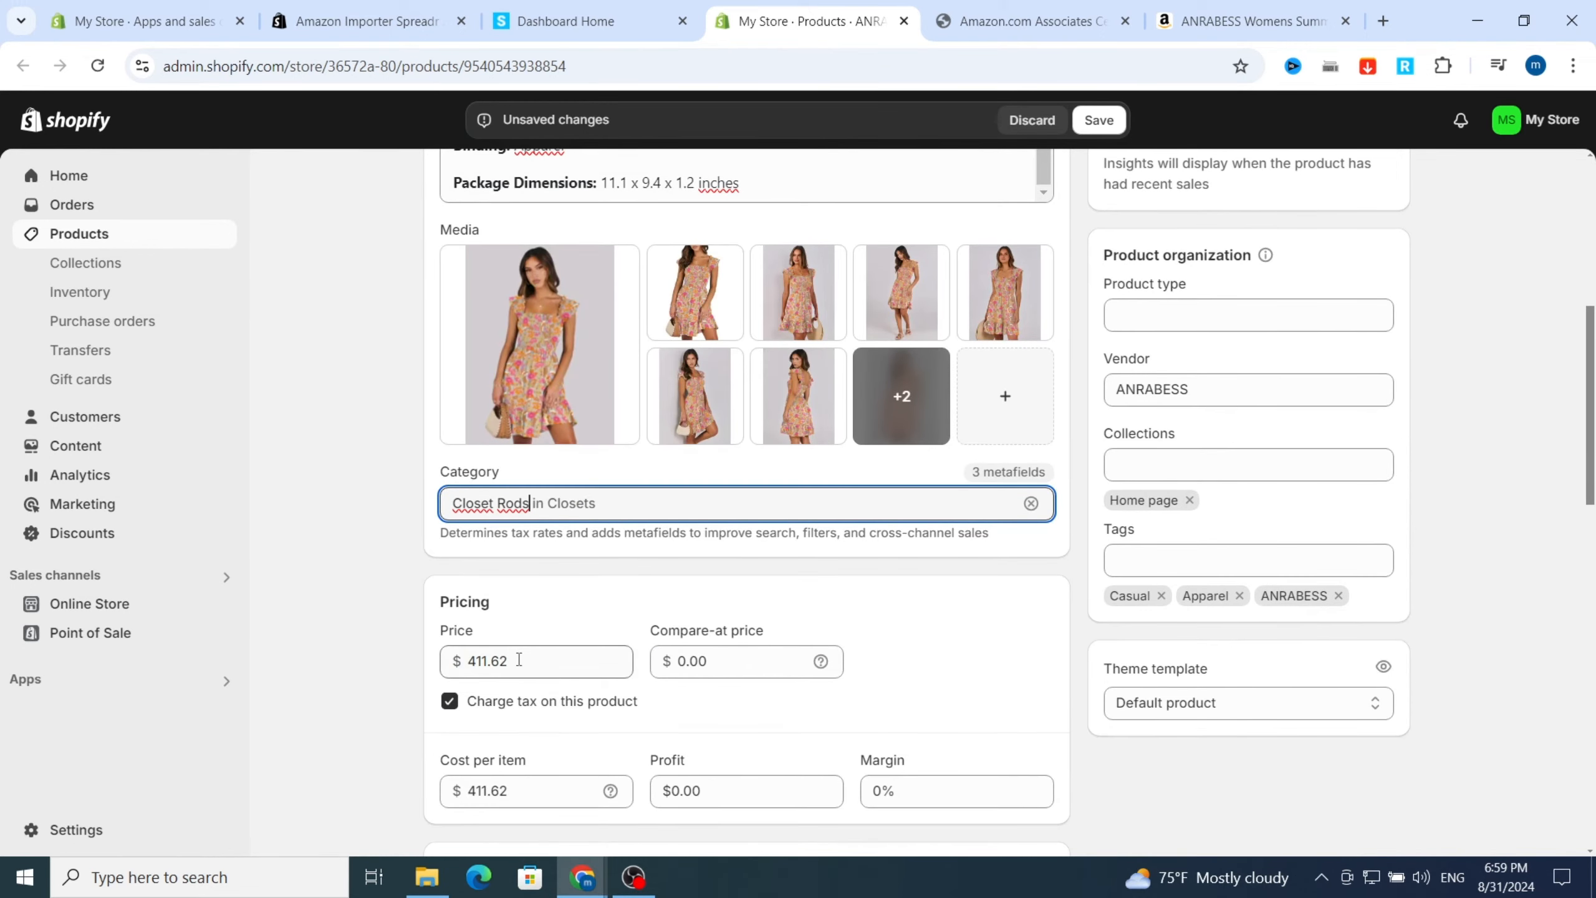
pyautogui.scroll(-2, 741, 616)
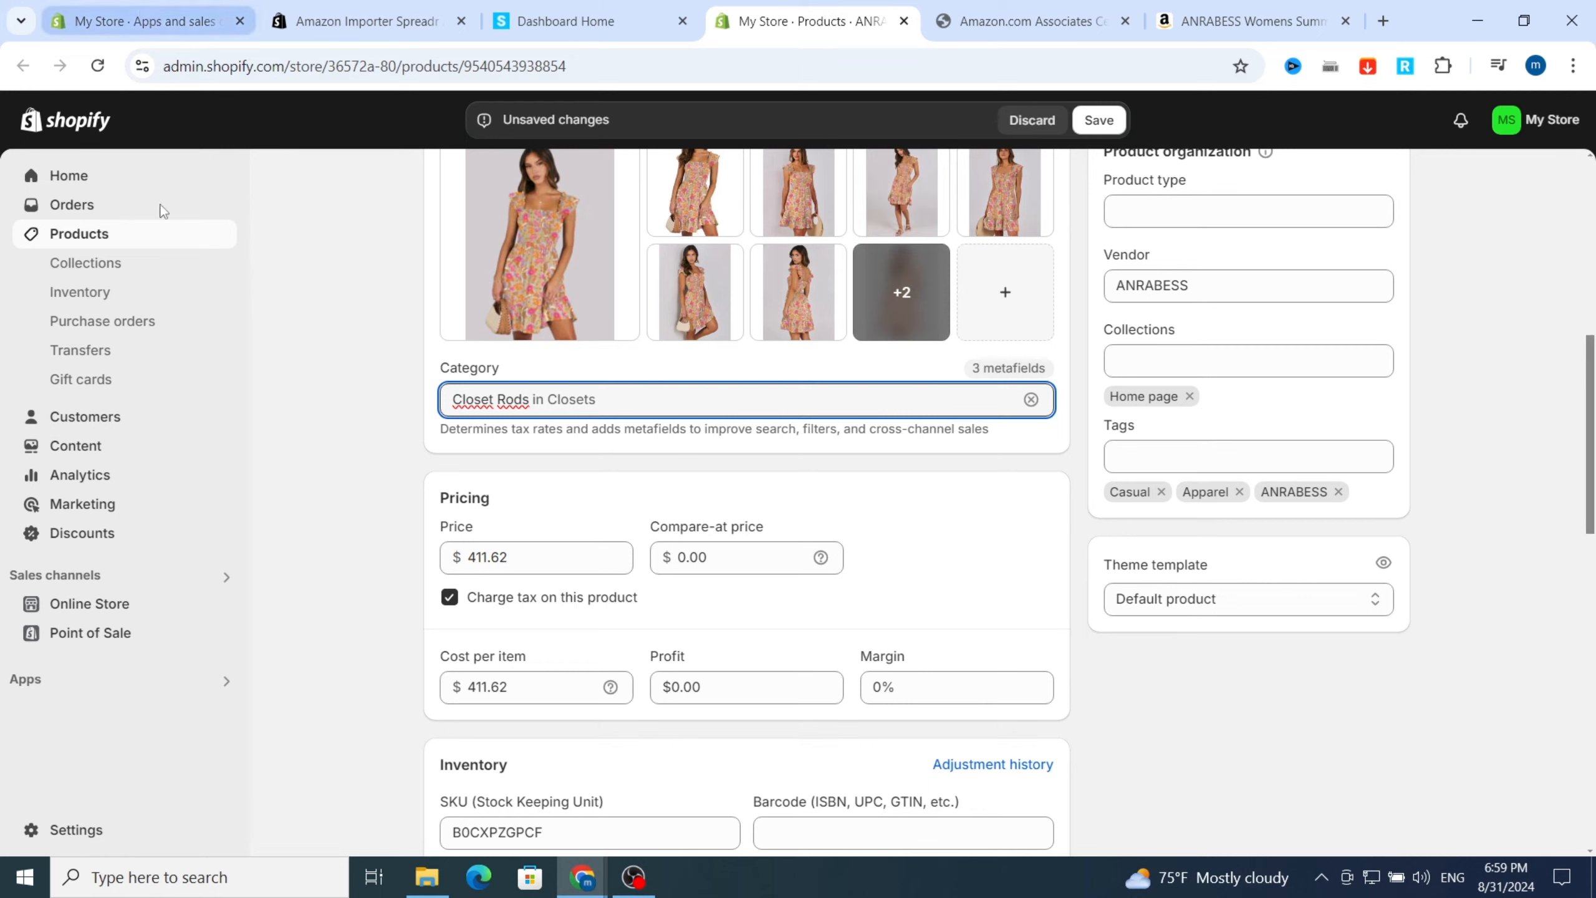
pyautogui.doubleClick(469, 557)
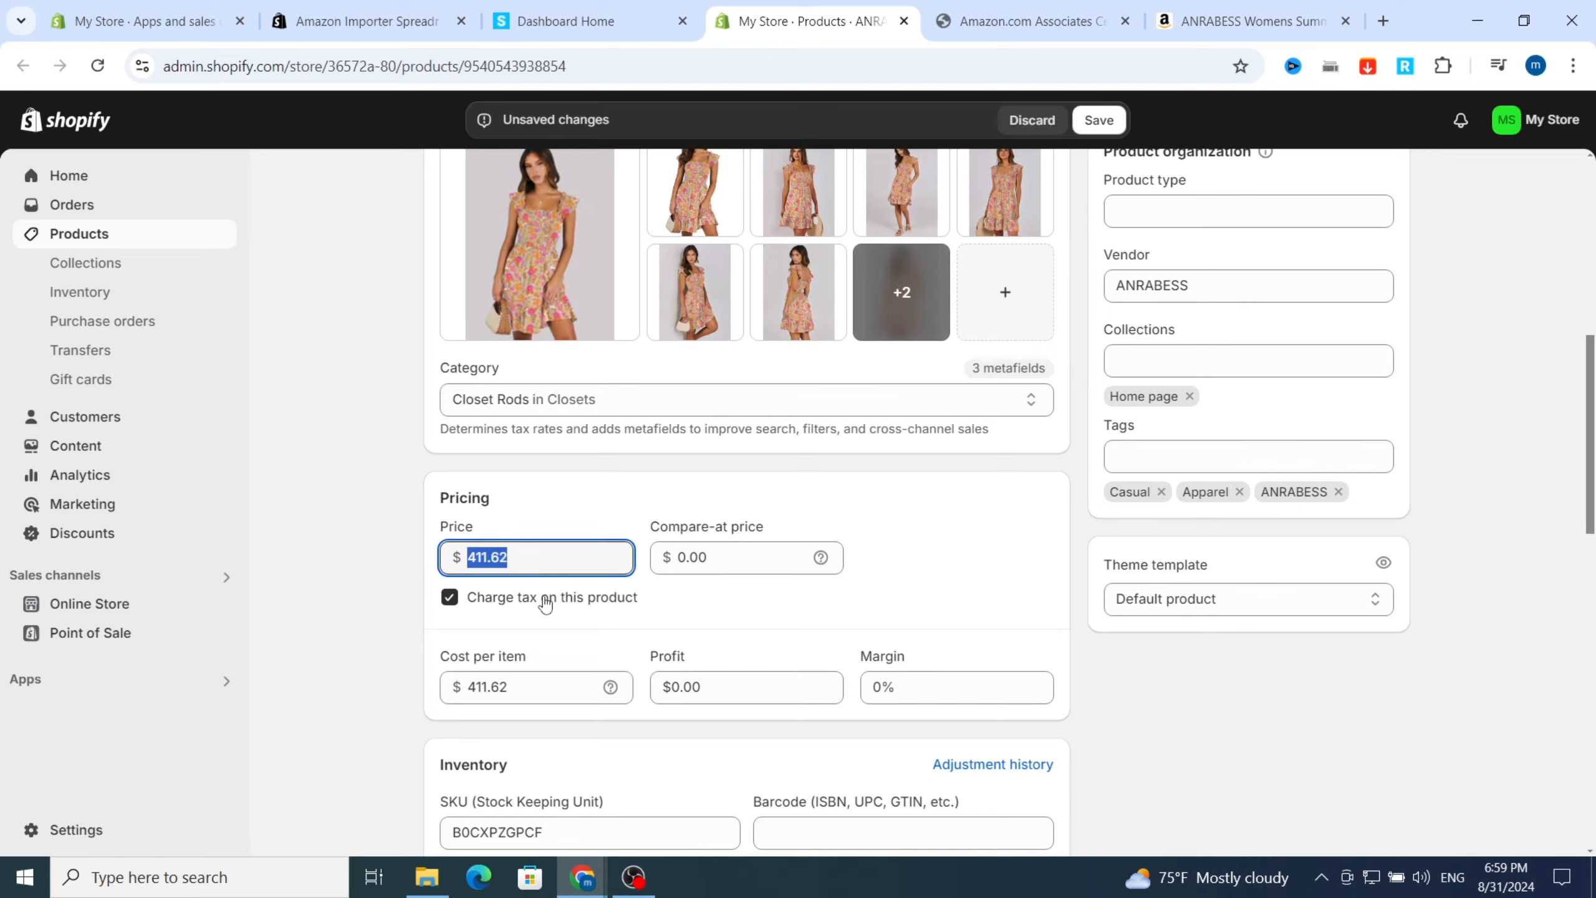
pyautogui.write('600')
pyautogui.press('BackSpace')
pyautogui.press('BackSpace')
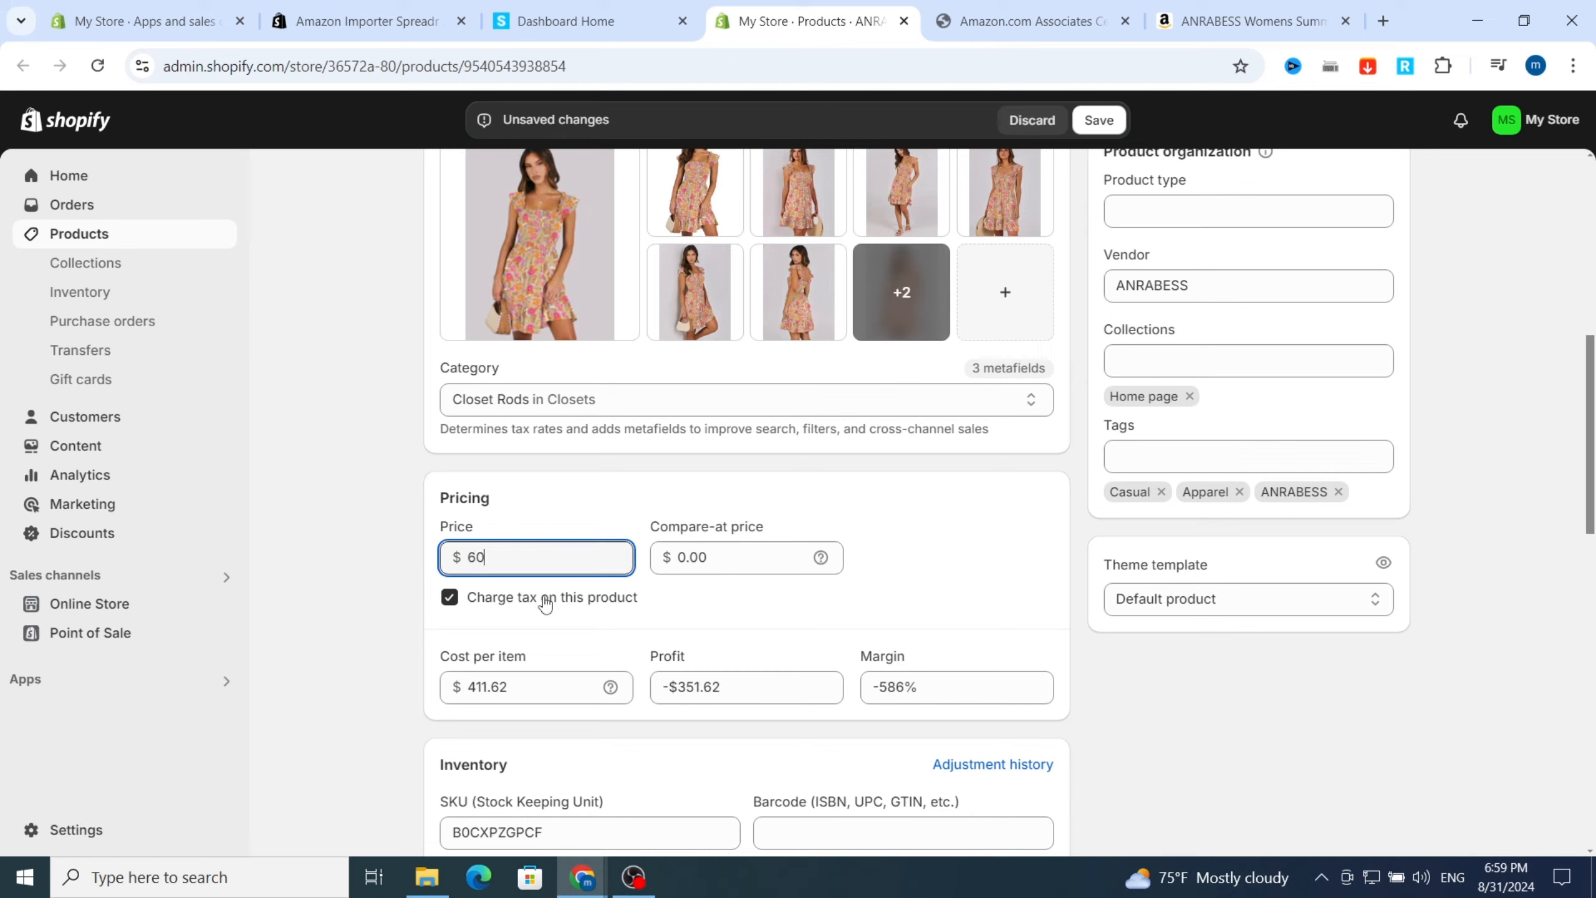
pyautogui.write('99')
# Step: Set the product's compare-at price to $900
pyautogui.click(716, 557)
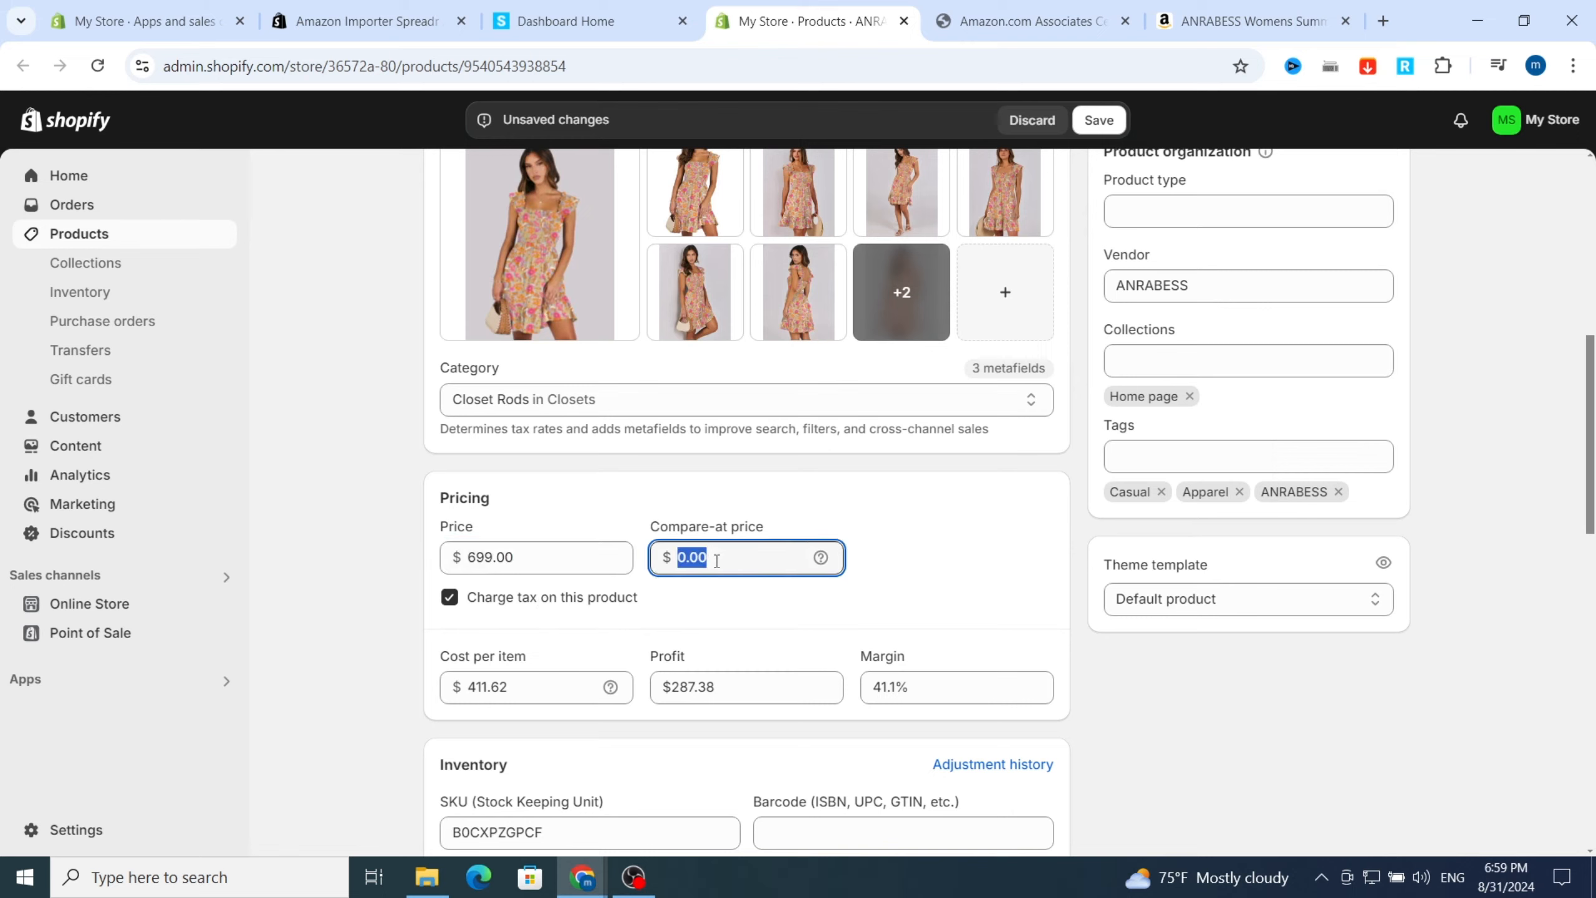
pyautogui.write('5')
pyautogui.press('BackSpace')
pyautogui.press('BackSpace')
pyautogui.write('9')
# Step: Clear the product's SKU in the inventory section
pyautogui.scroll(-5, 697, 665)
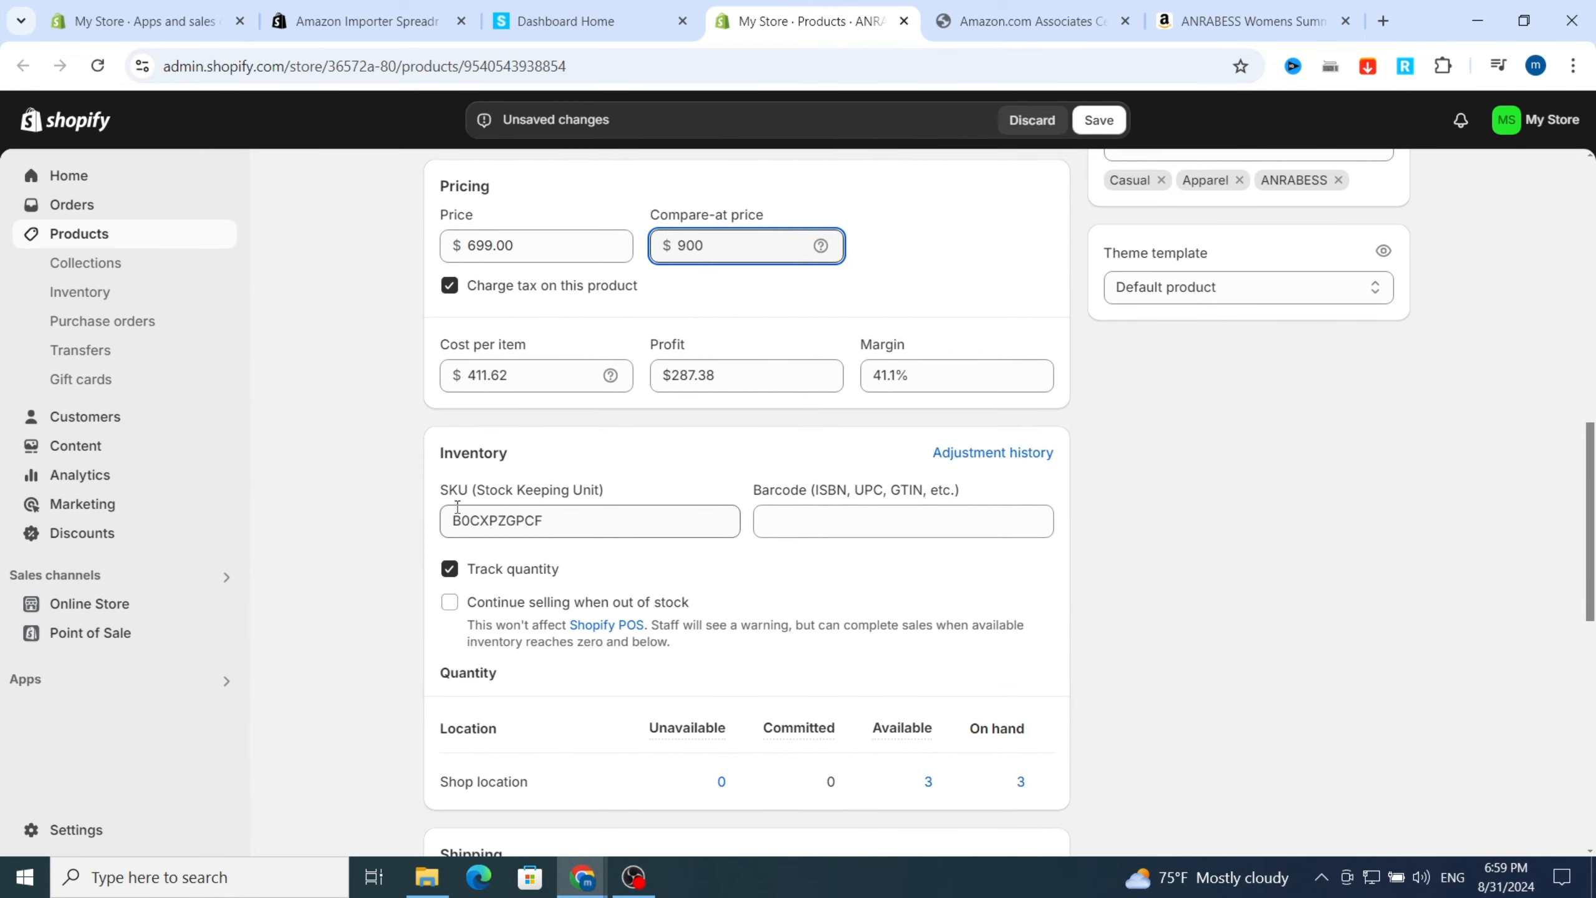
pyautogui.moveTo(596, 533); pyautogui.dragTo(451, 527)
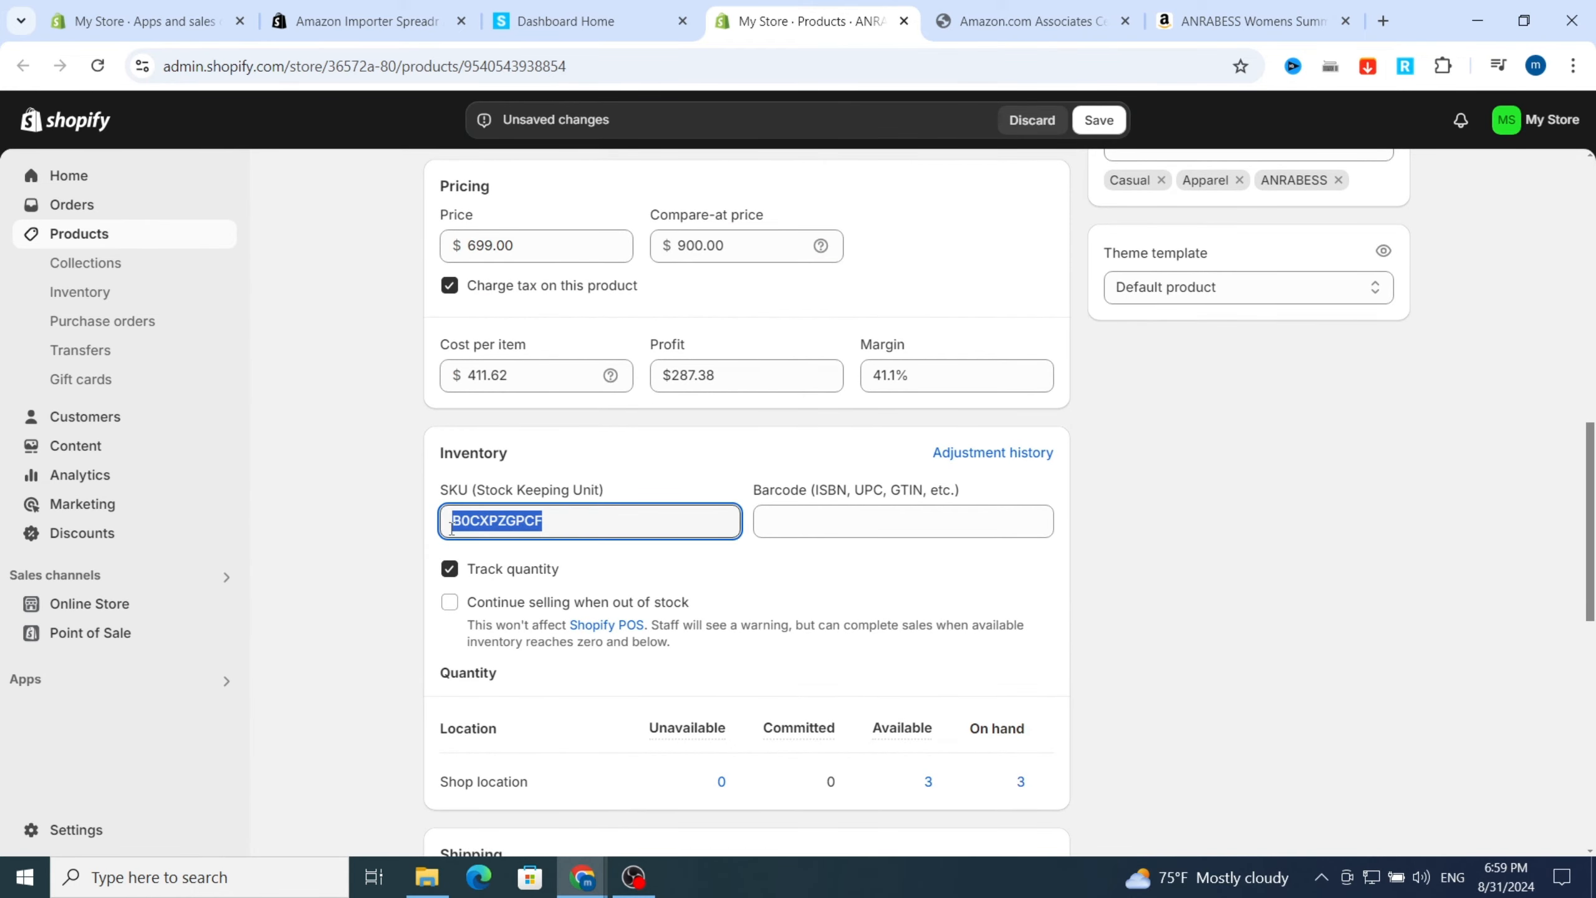
pyautogui.press('BackSpace')
# Step: Review the product's shipping, variants, metafields and search engine listing, and save the product changes
pyautogui.scroll(-8, 697, 597)
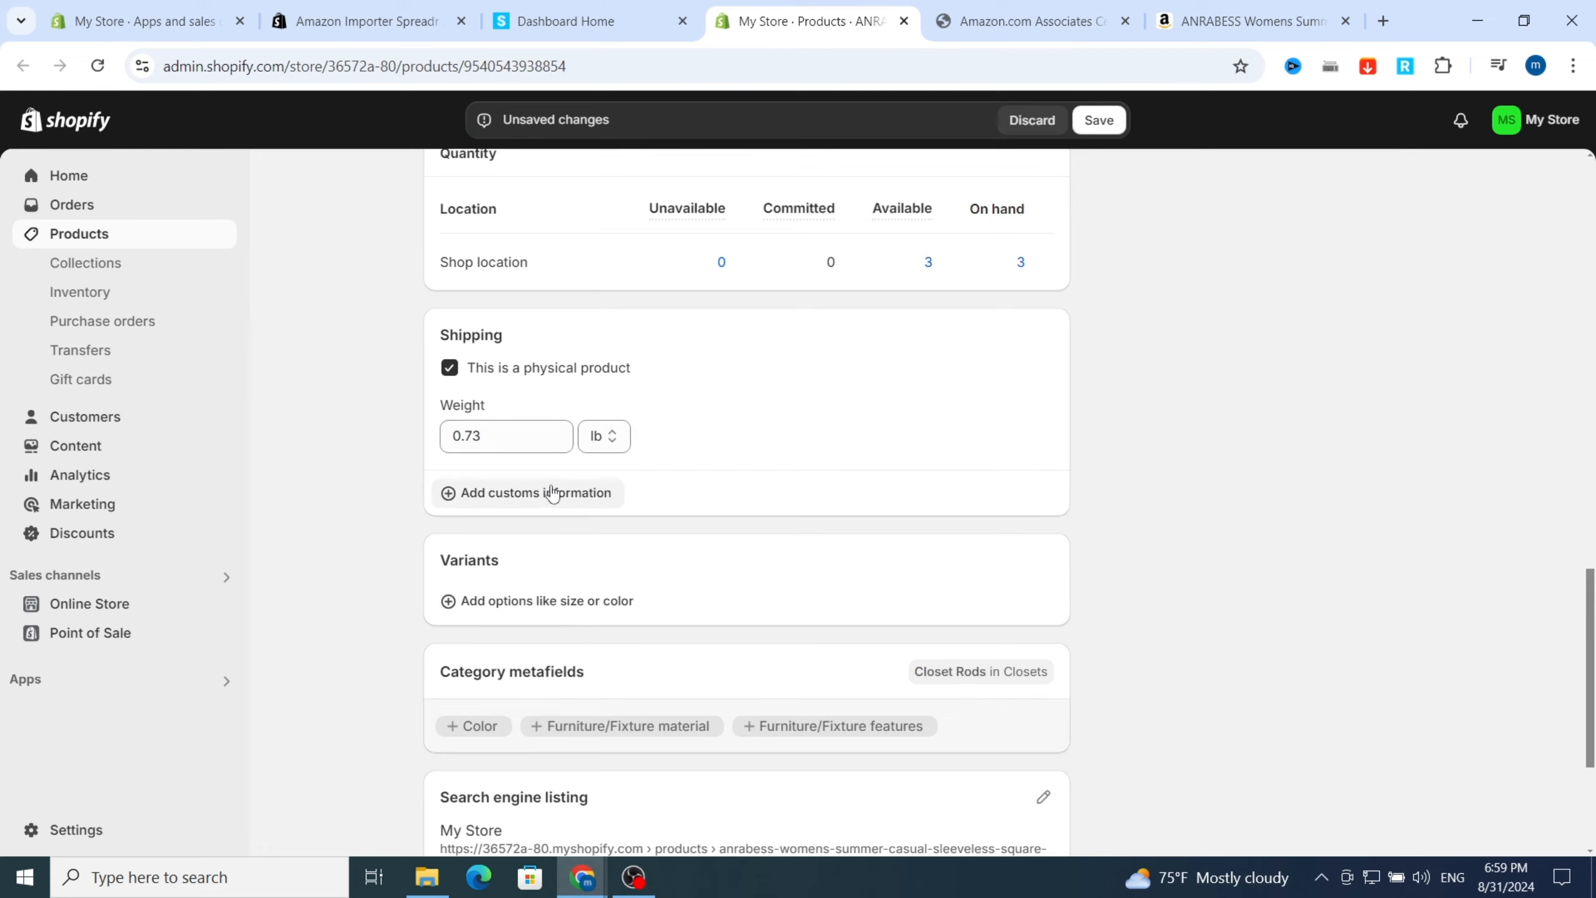
pyautogui.scroll(-4, 553, 494)
pyautogui.scroll(3, 749, 507)
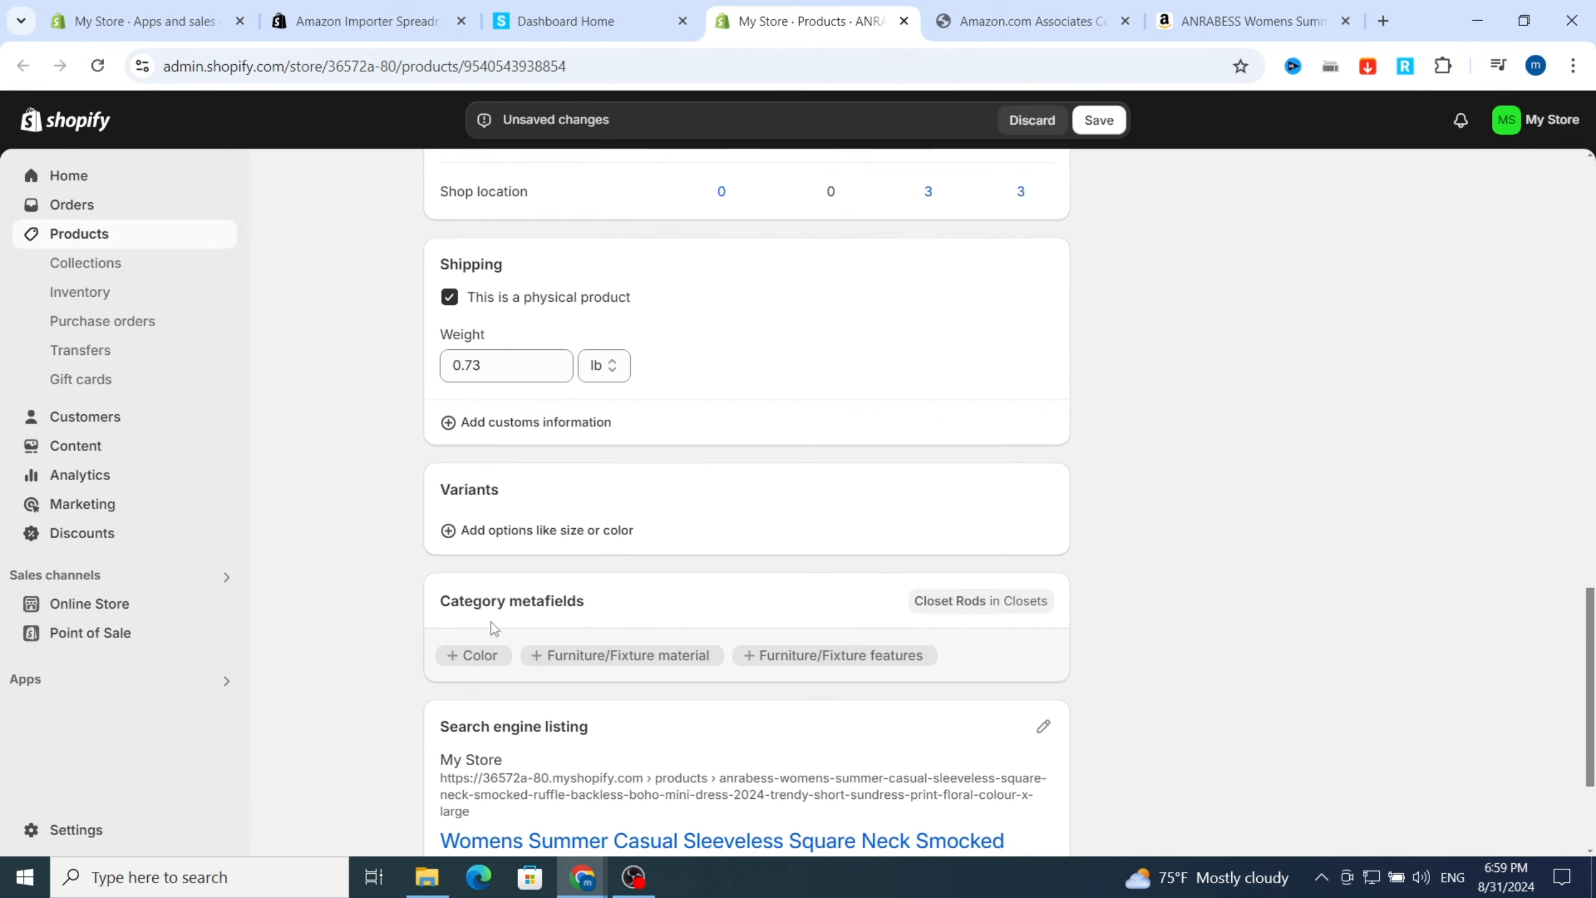
pyautogui.scroll(18, 714, 527)
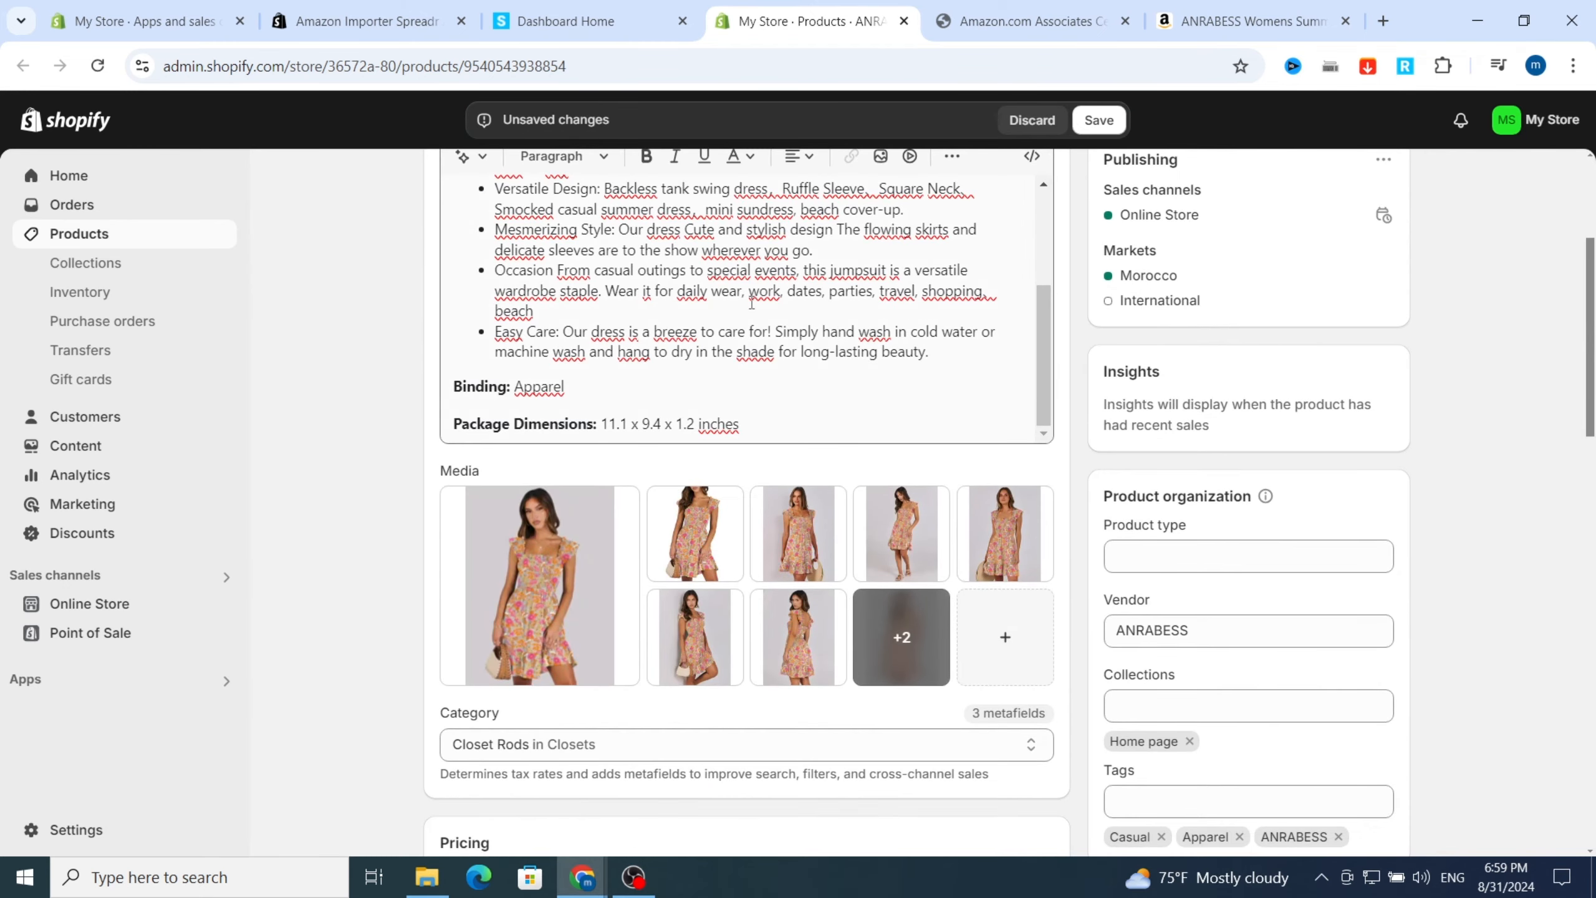
pyautogui.scroll(5, 751, 304)
pyautogui.scroll(4, 376, 368)
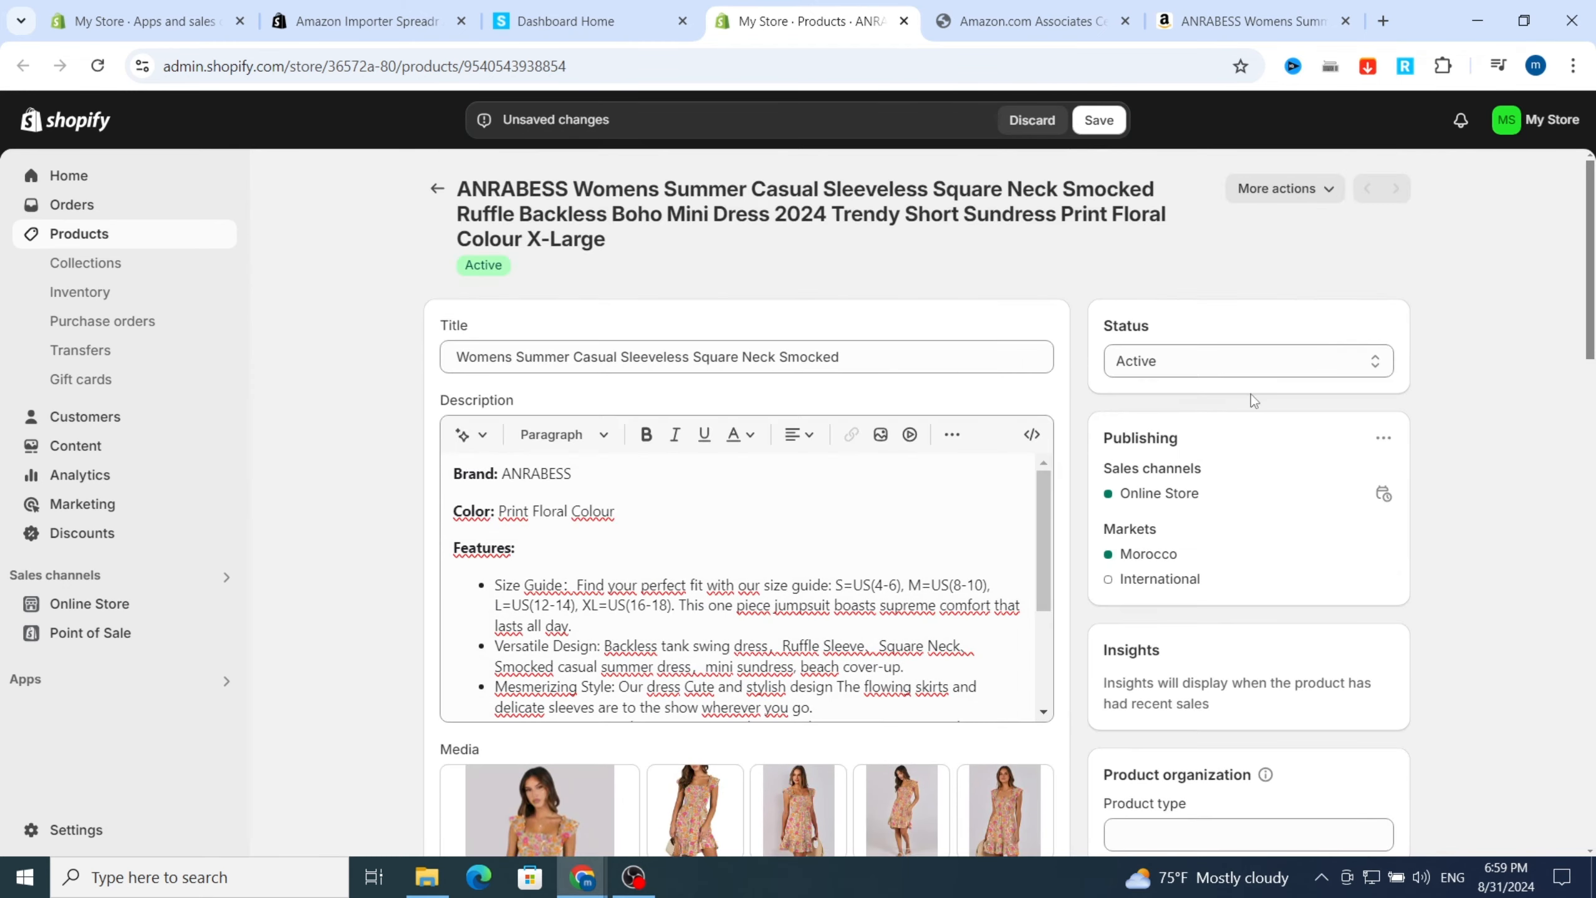
pyautogui.scroll(-10, 1252, 397)
pyautogui.scroll(10, 1400, 453)
pyautogui.click(1107, 126)
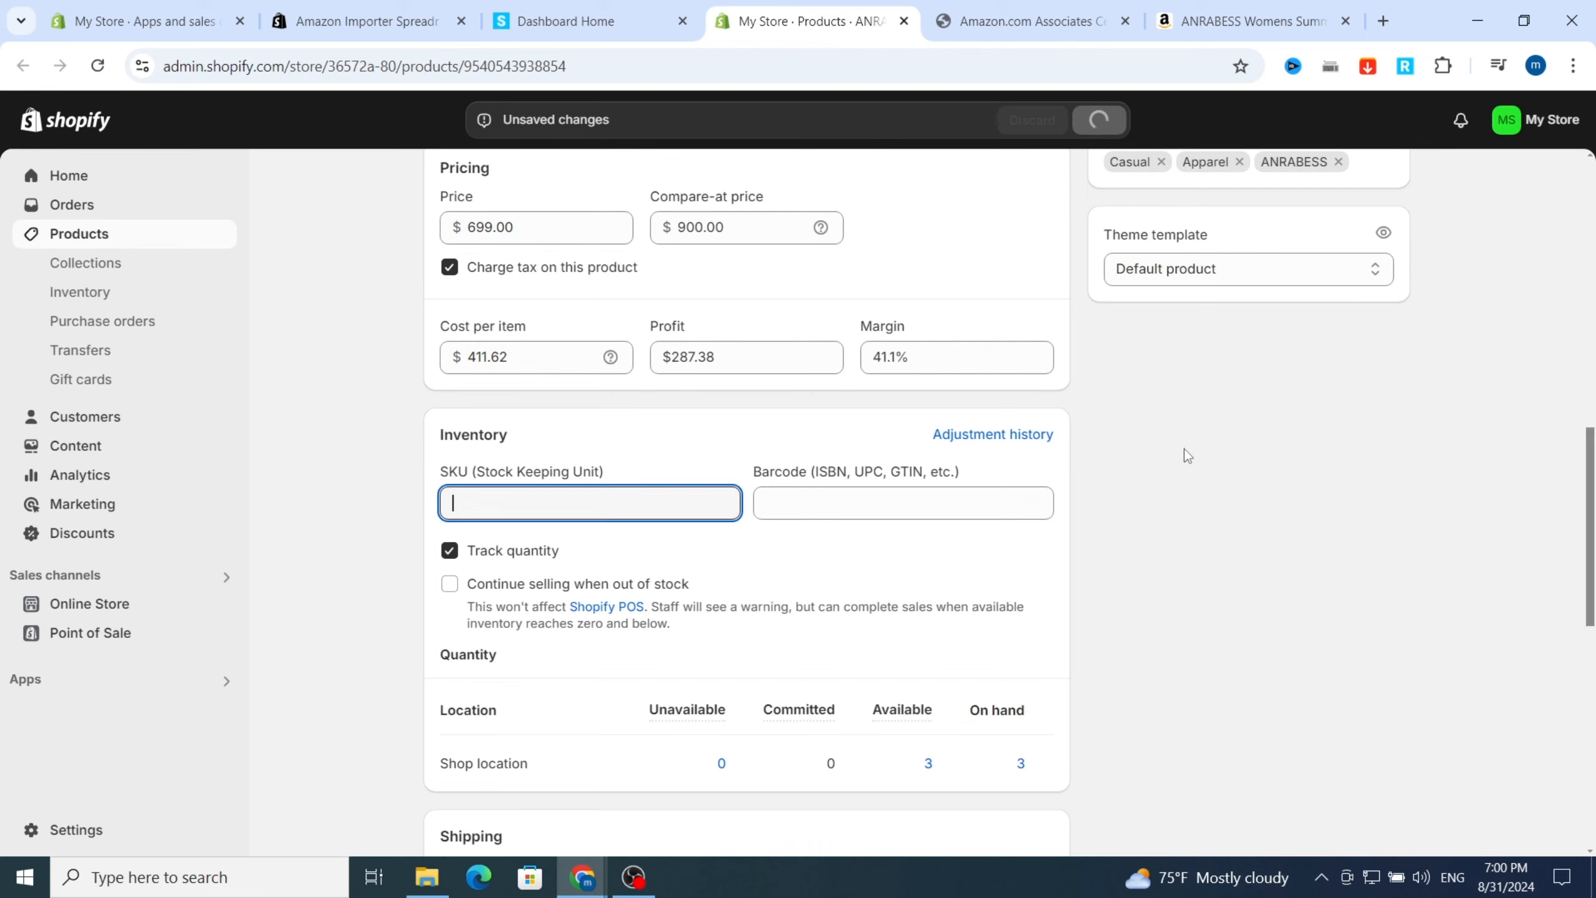
# Step: Preview the dress from the product list on the online store and look through its product page
pyautogui.click(70, 176)
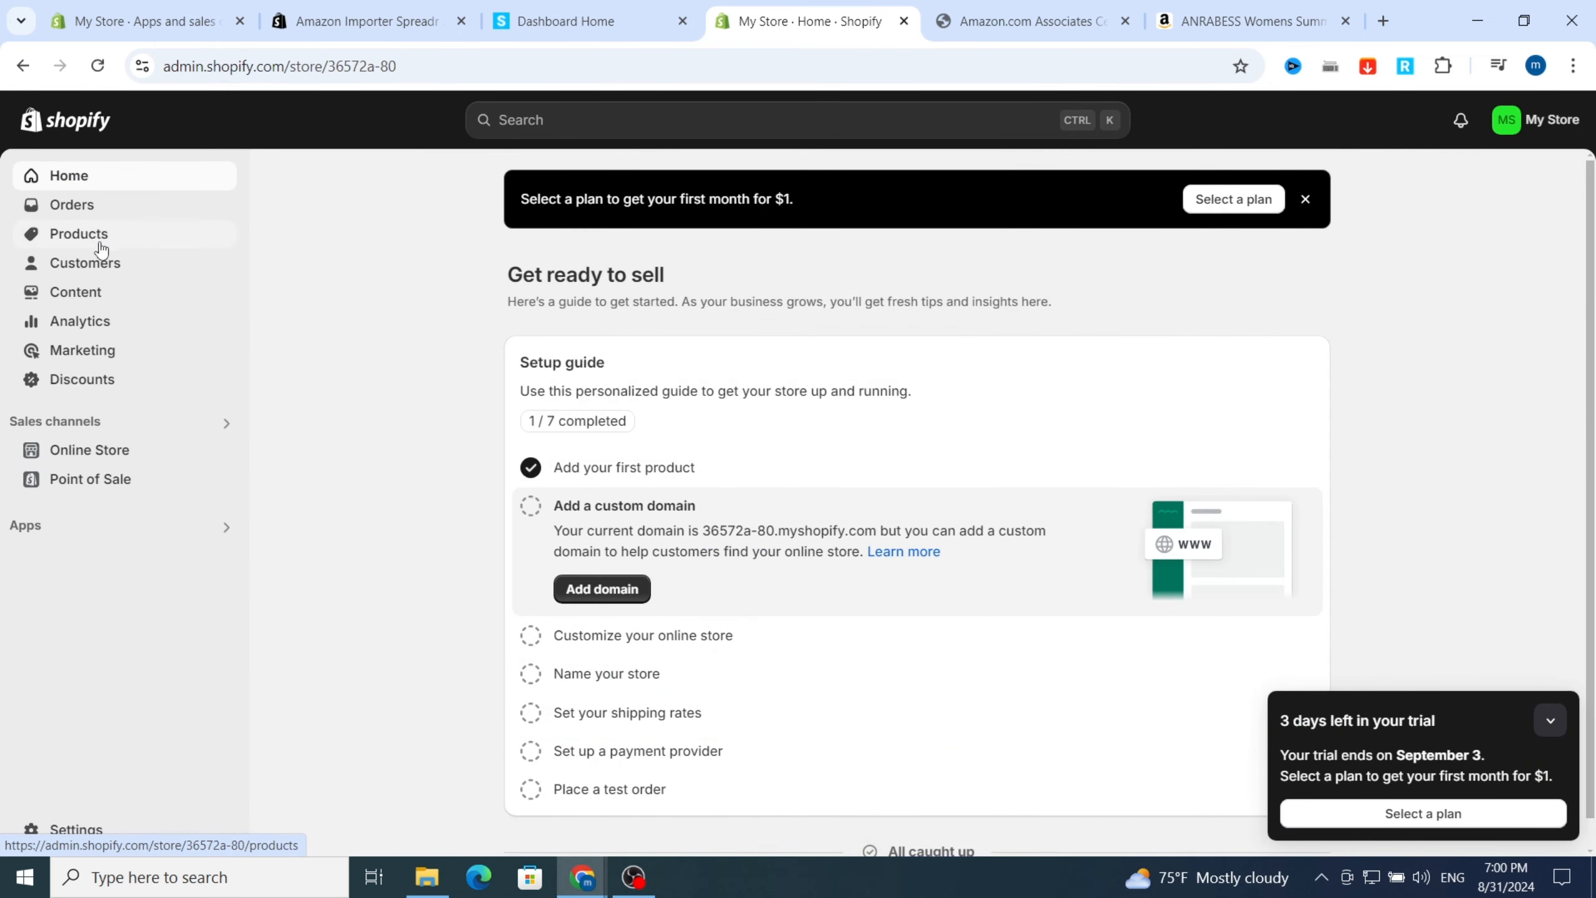
pyautogui.click(88, 243)
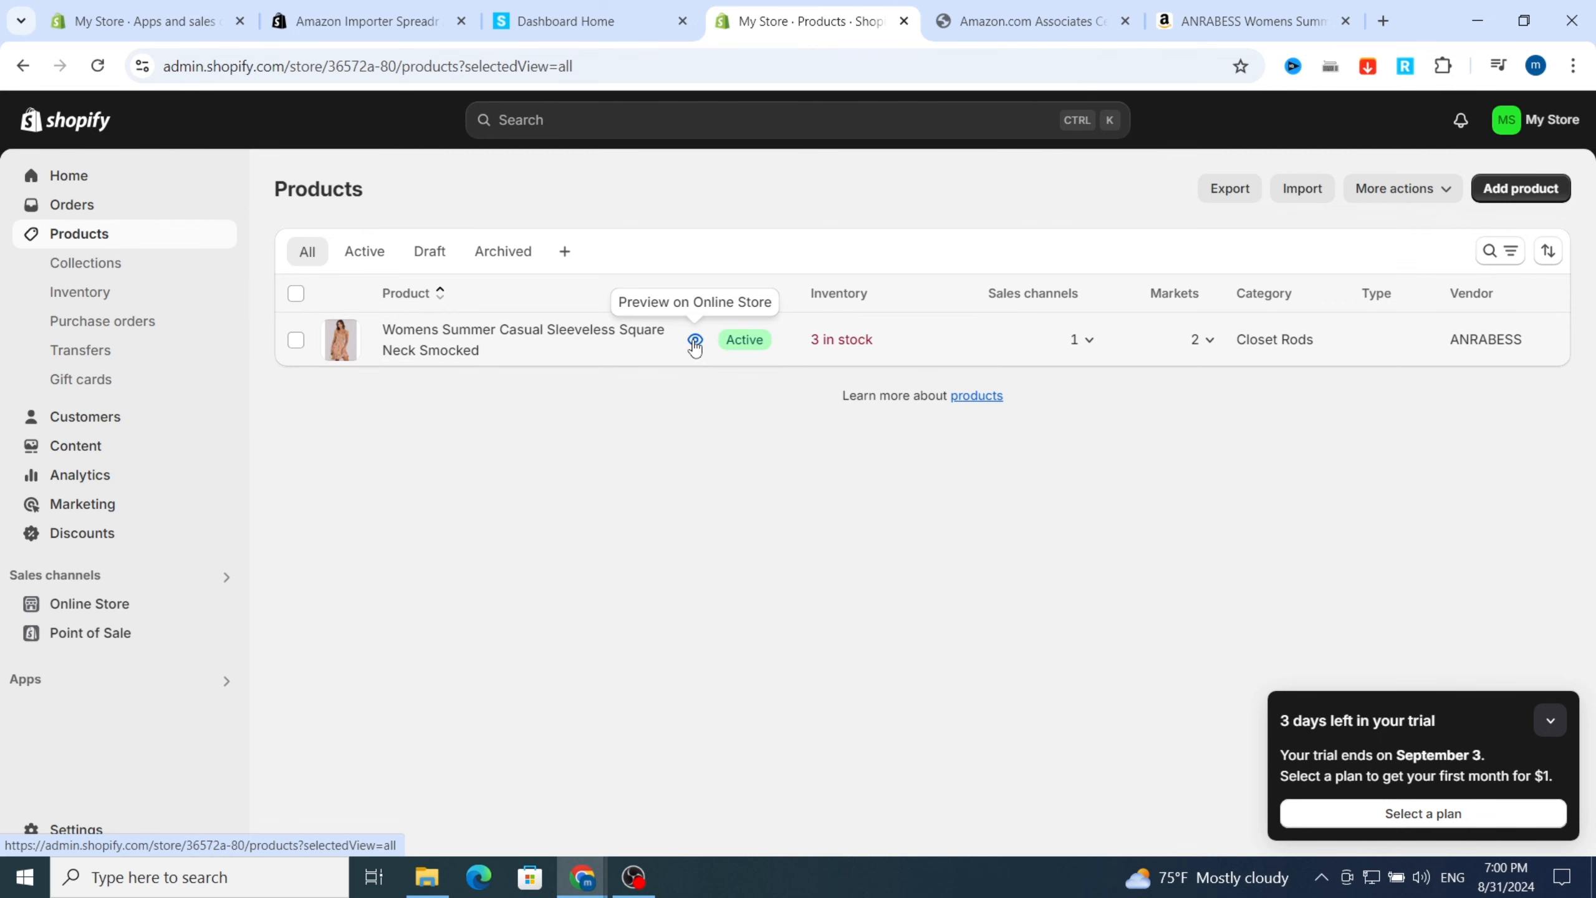
pyautogui.click(695, 342)
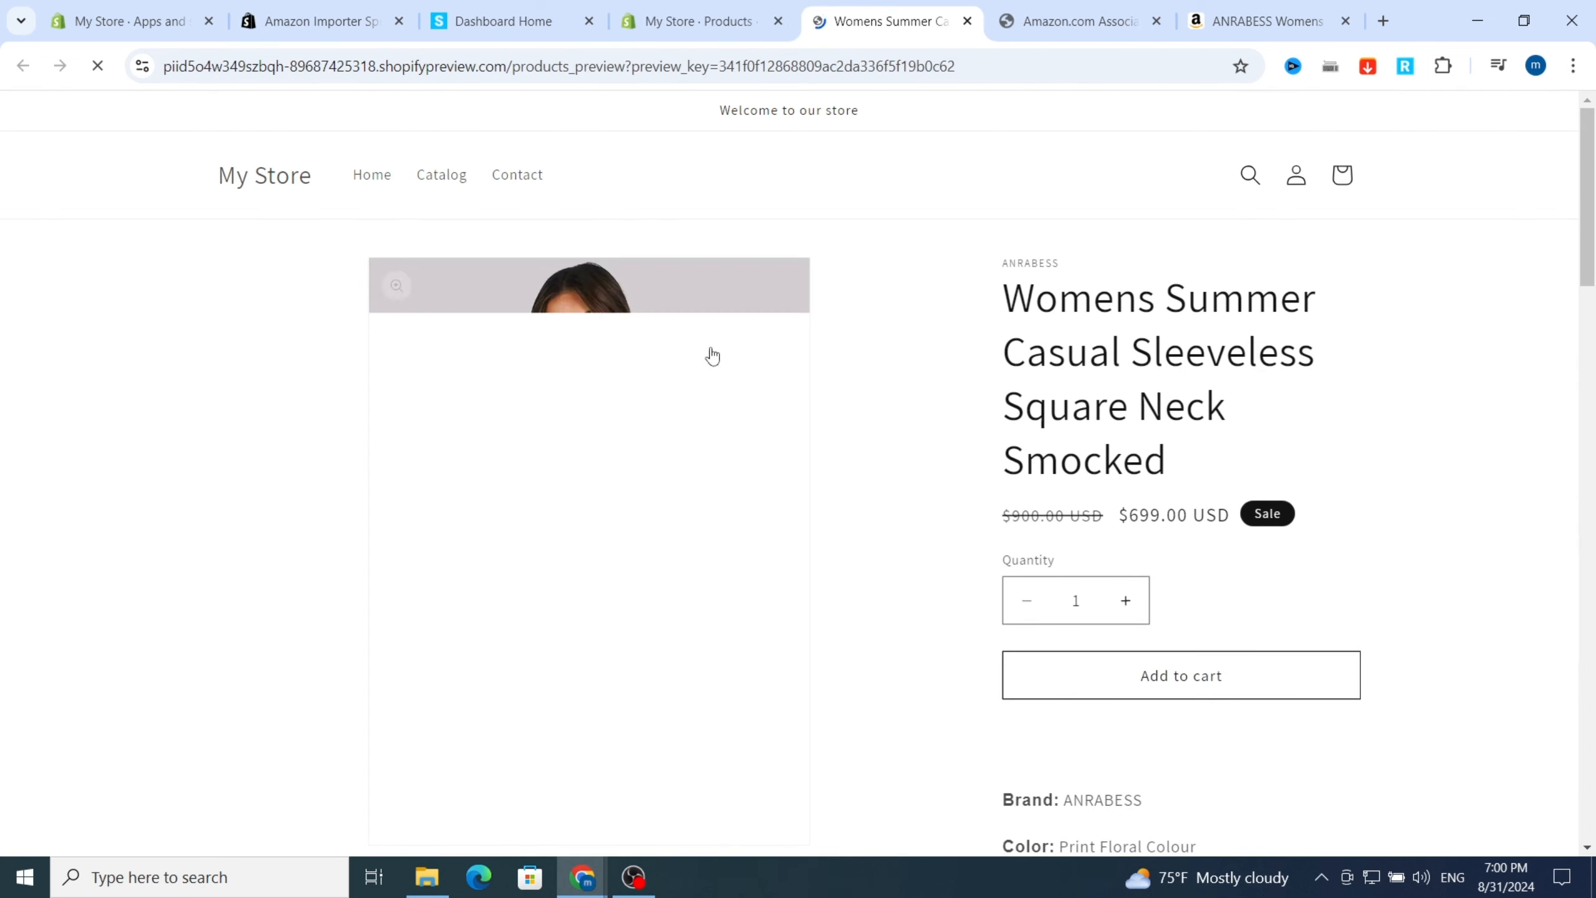
pyautogui.scroll(-10, 908, 314)
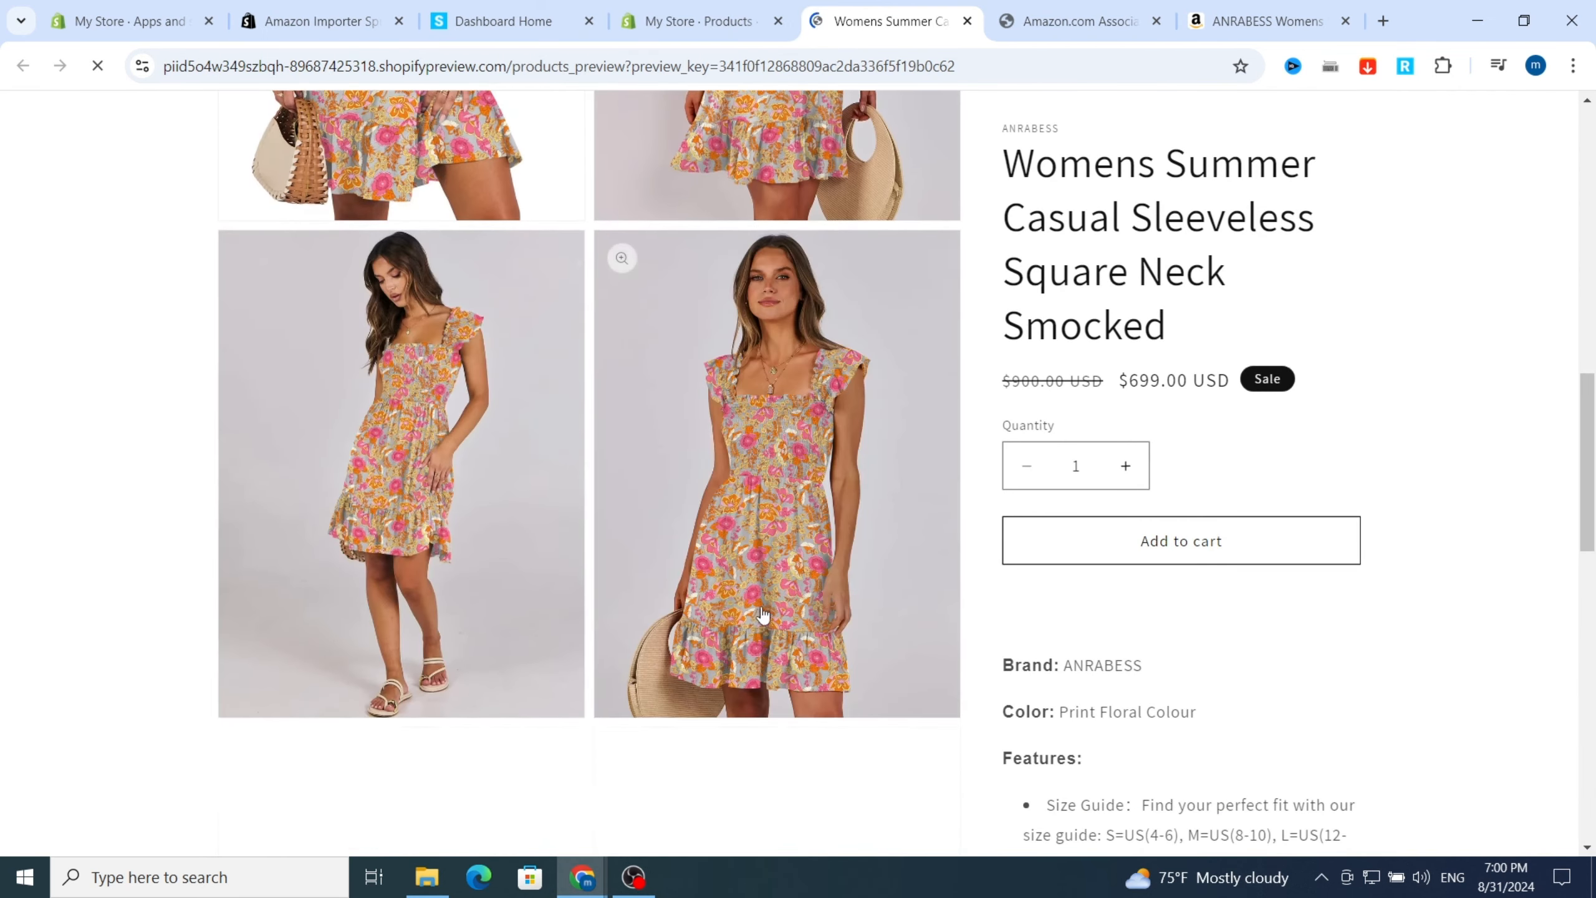
pyautogui.scroll(10, 1388, 491)
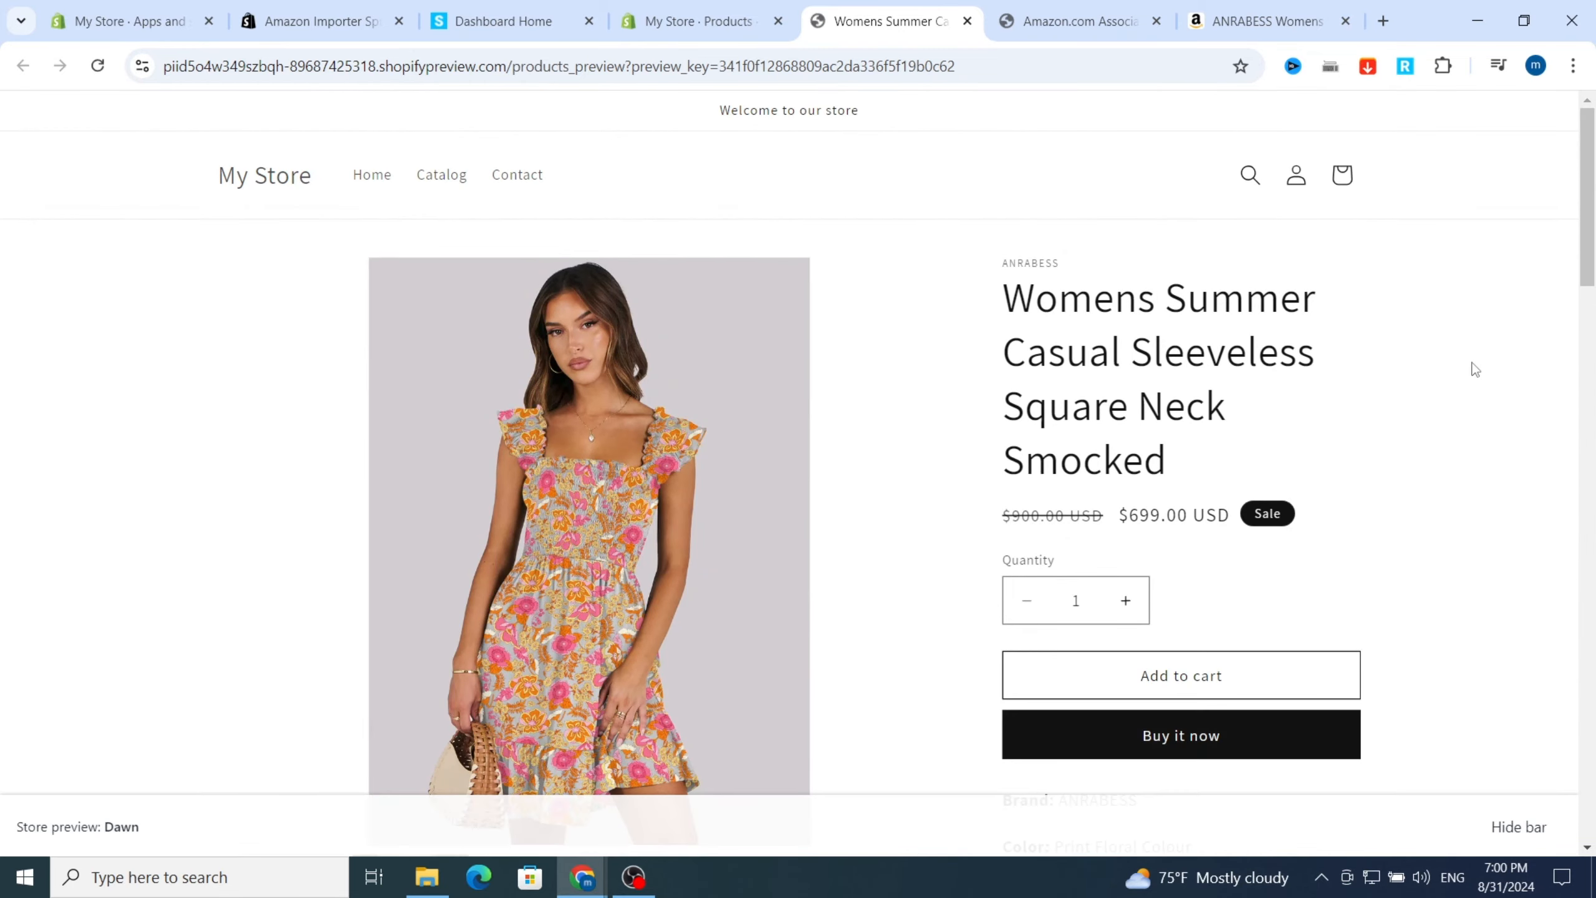
pyautogui.click(293, 25)
pyautogui.click(891, 20)
pyautogui.click(1079, 21)
pyautogui.hotkey('ctrl', 'Tab')
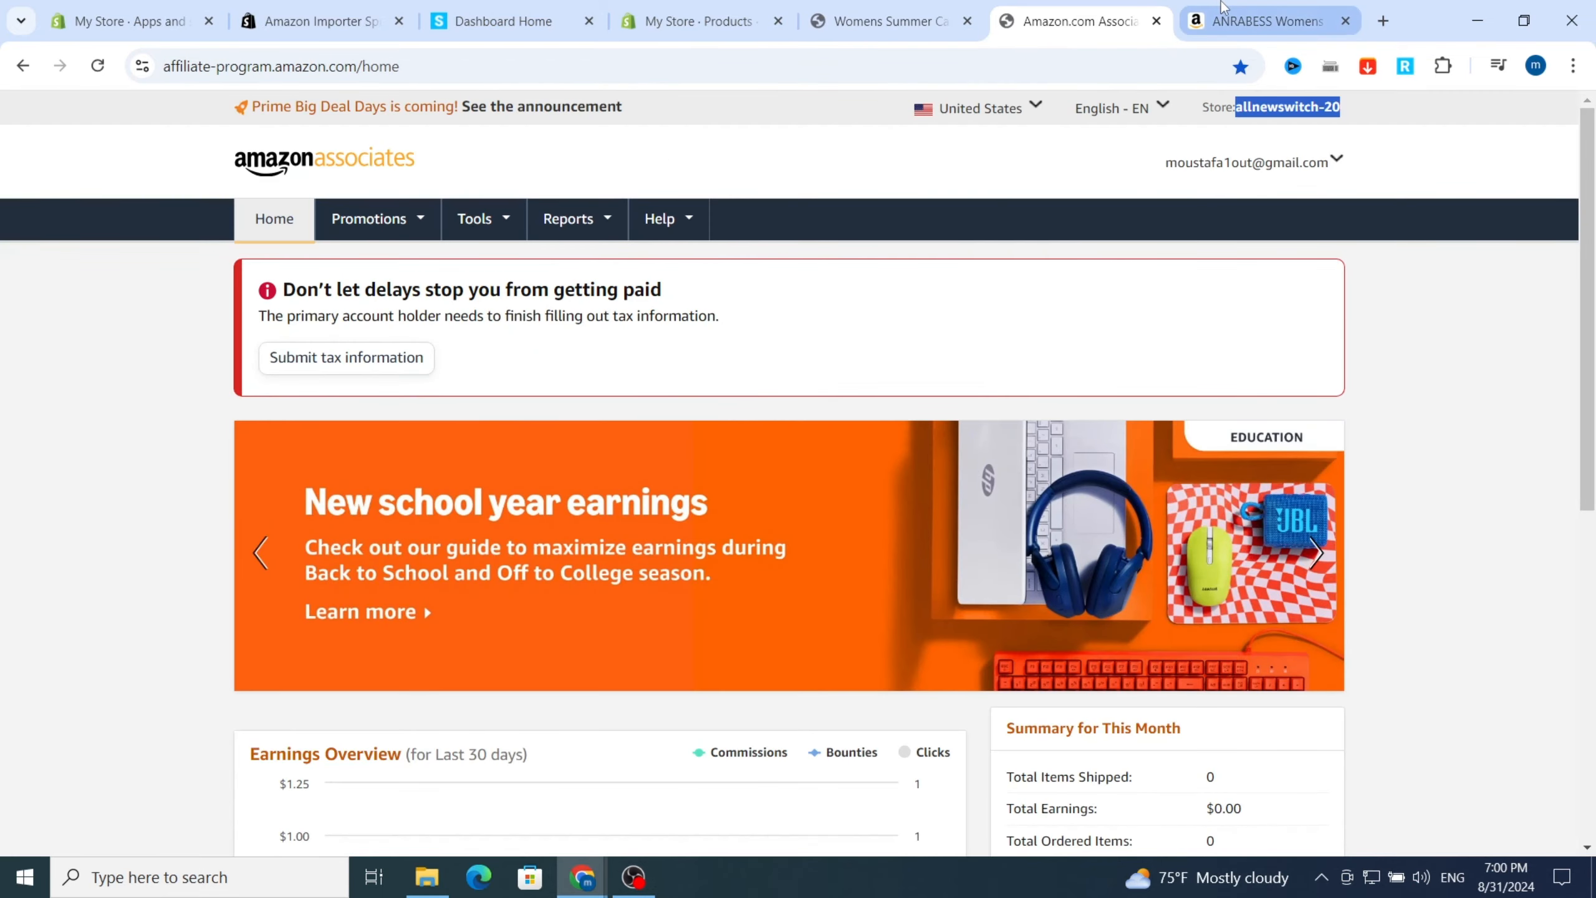
pyautogui.click(83, 17)
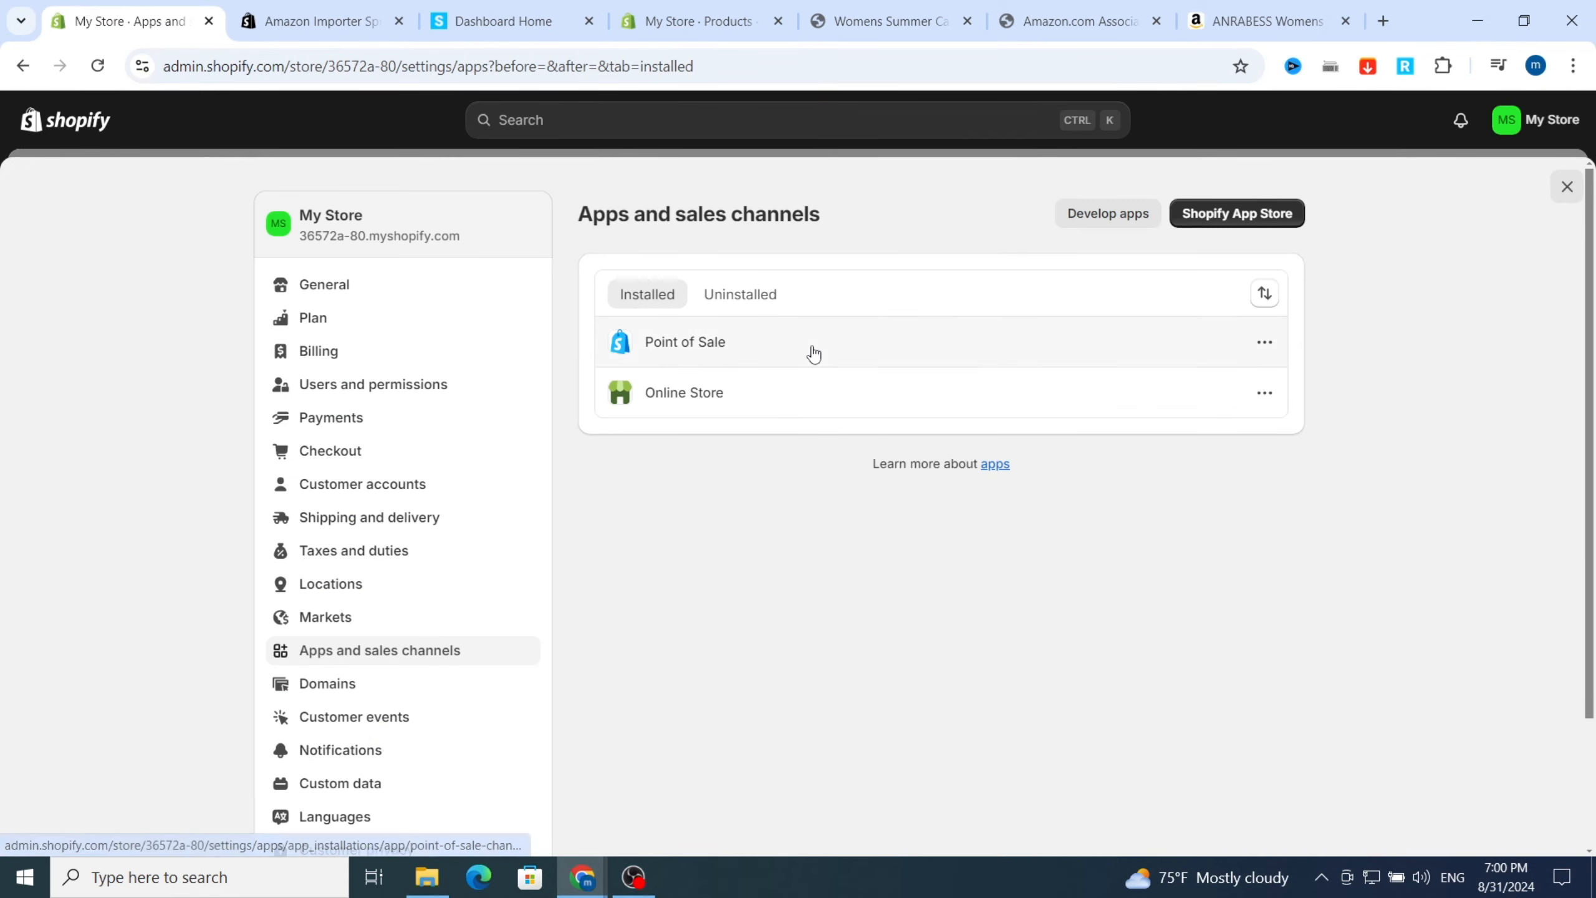